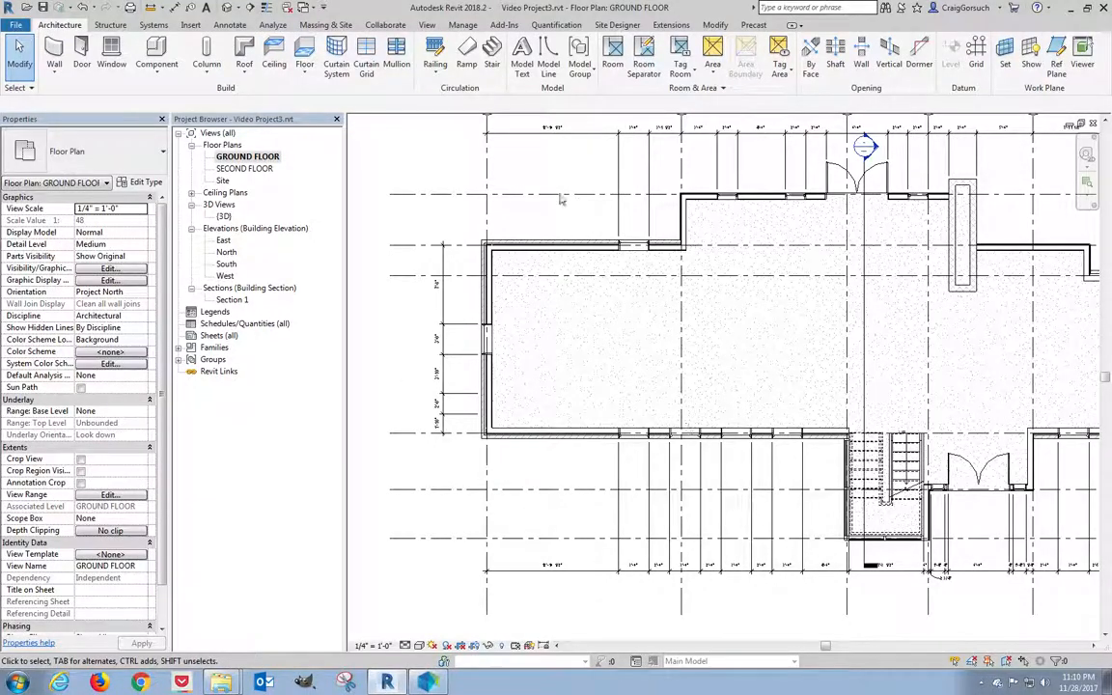
Start placing a ground-floor wall using the Interior - 4 7/8" Partition (1-hr) type.
scroll(549, 291, up, 5)
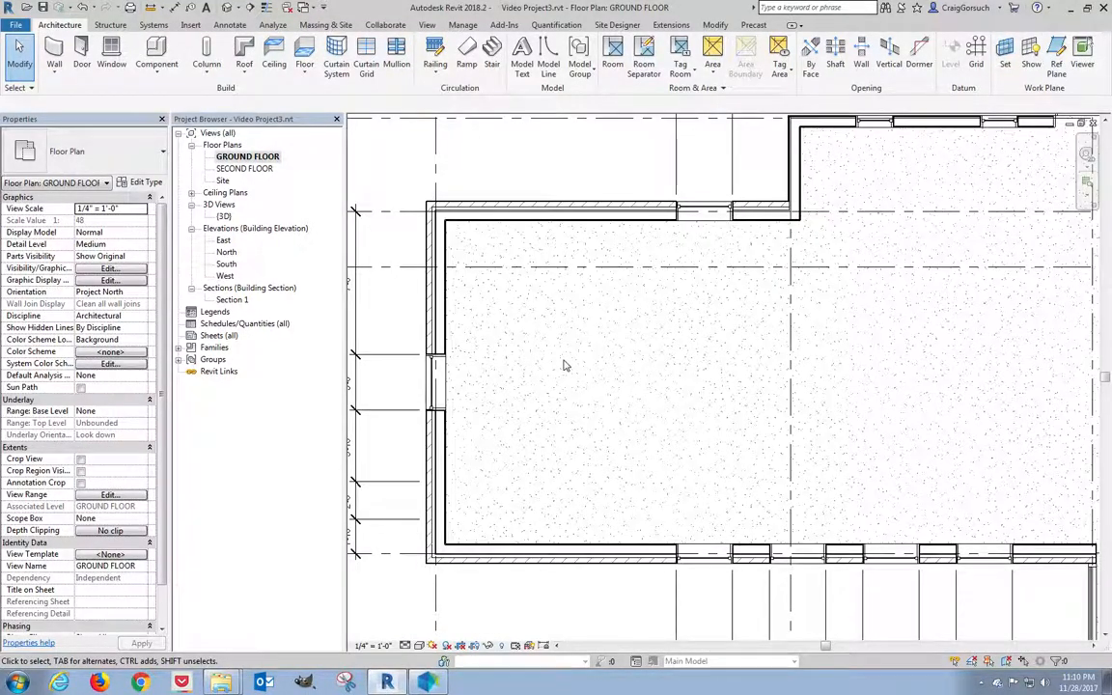
middle_drag(596, 365, 619, 362)
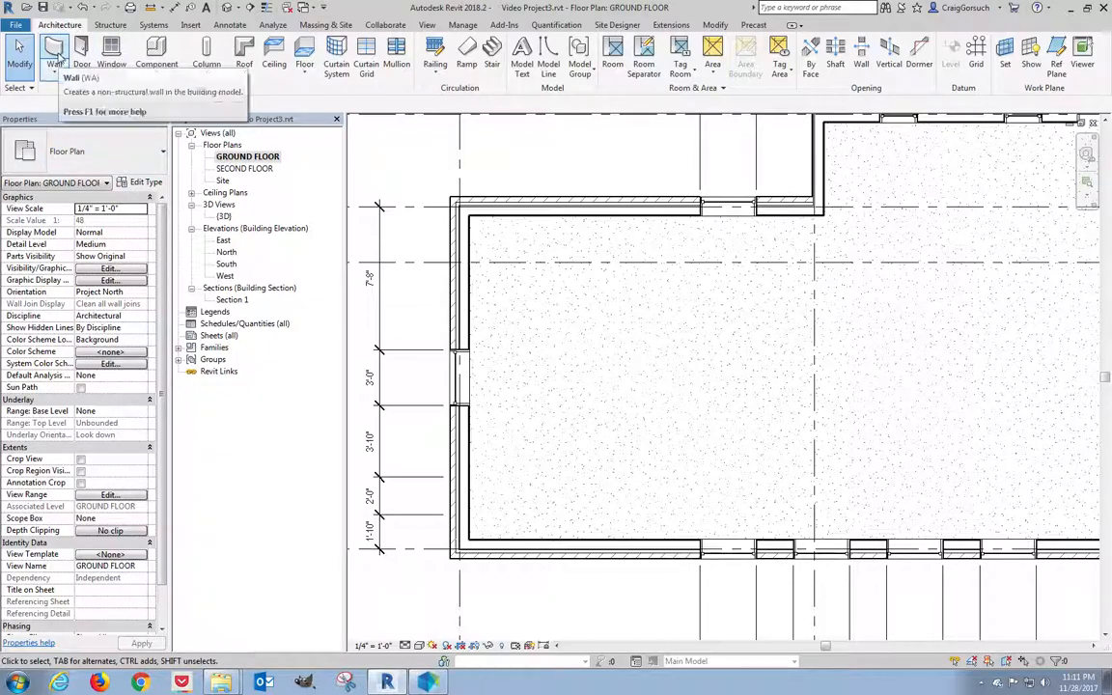
key(w)
key(a)
click(122, 145)
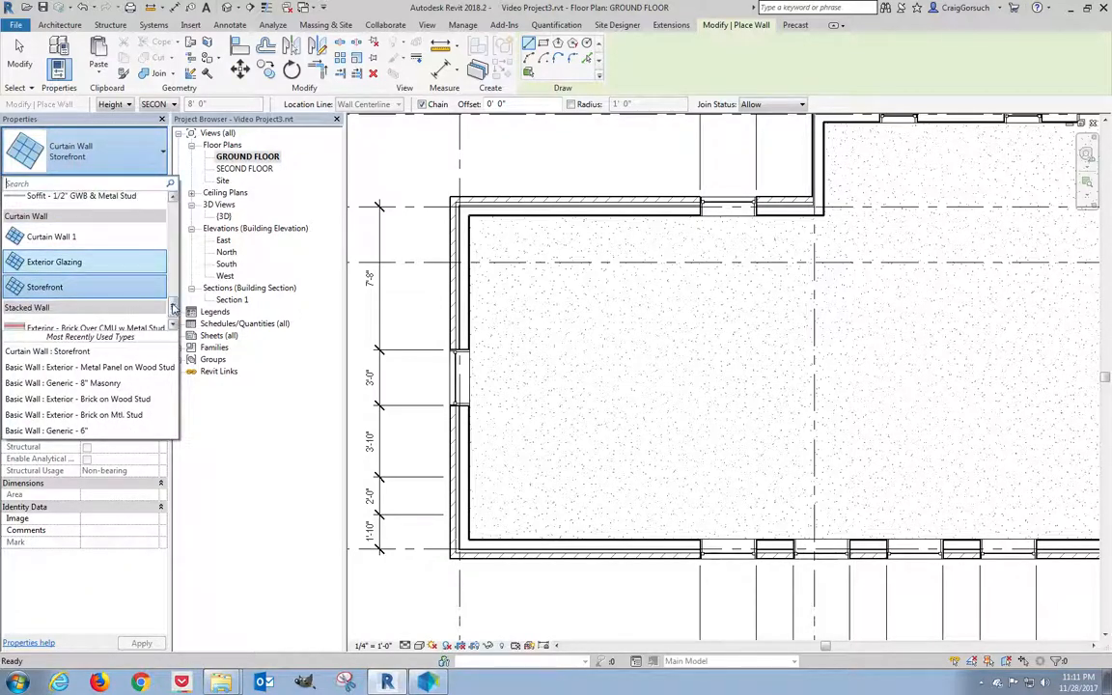
click(174, 277)
drag(176, 281, 176, 273)
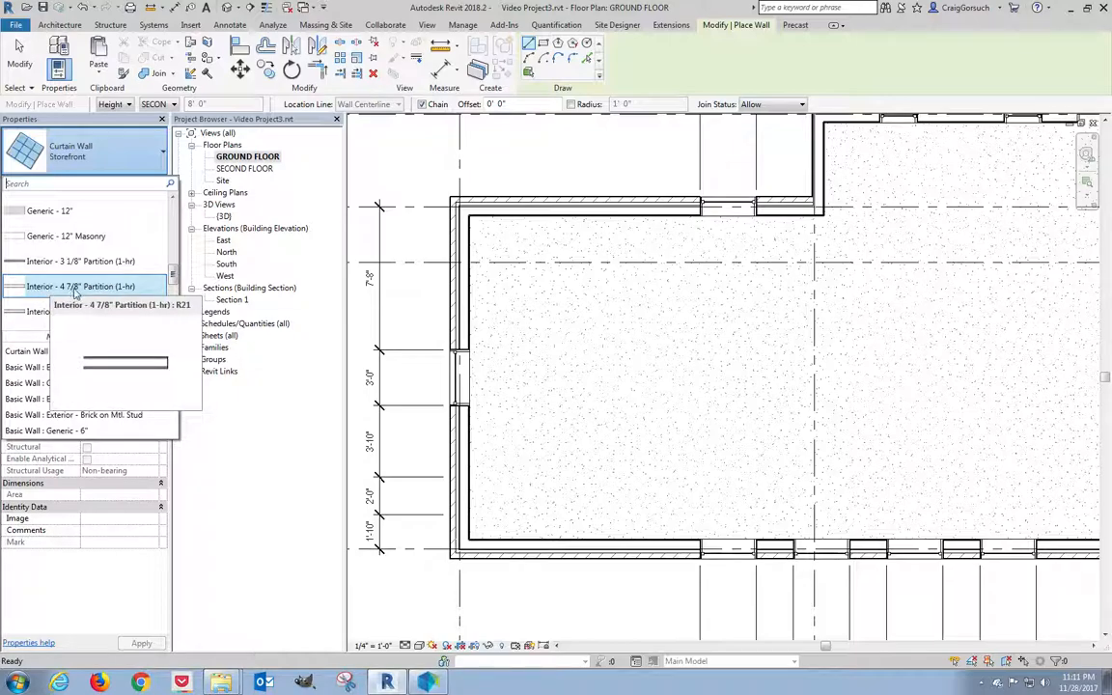
click(94, 290)
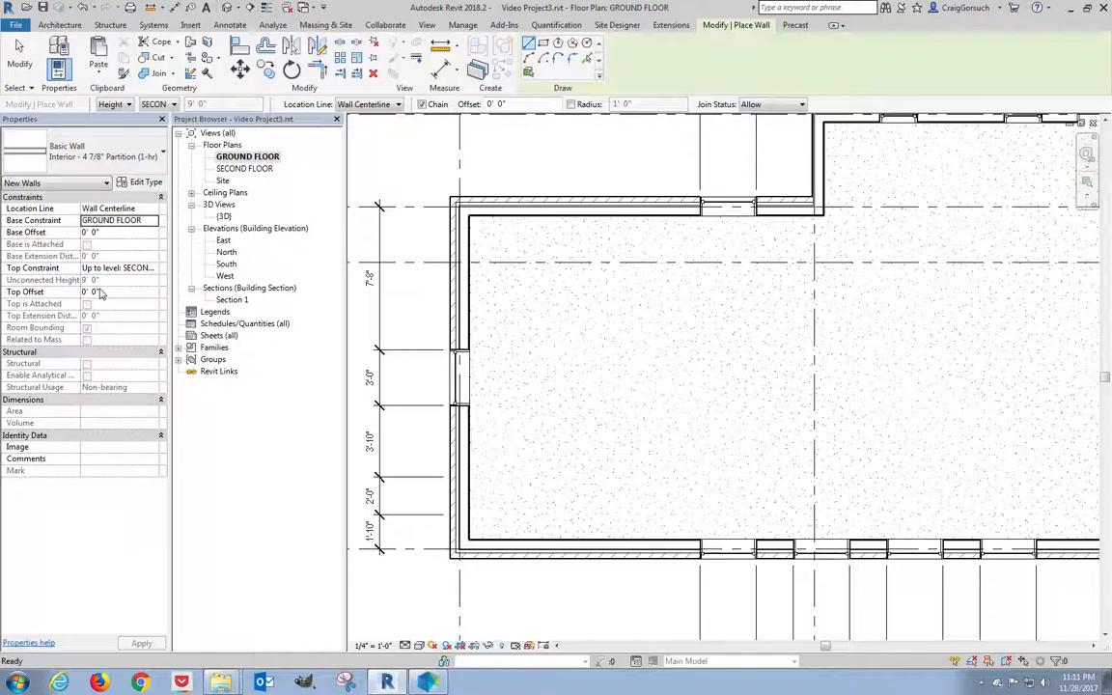
Duplicate the partition wall type and name the copy "Interior - Typical Partition".
click(137, 181)
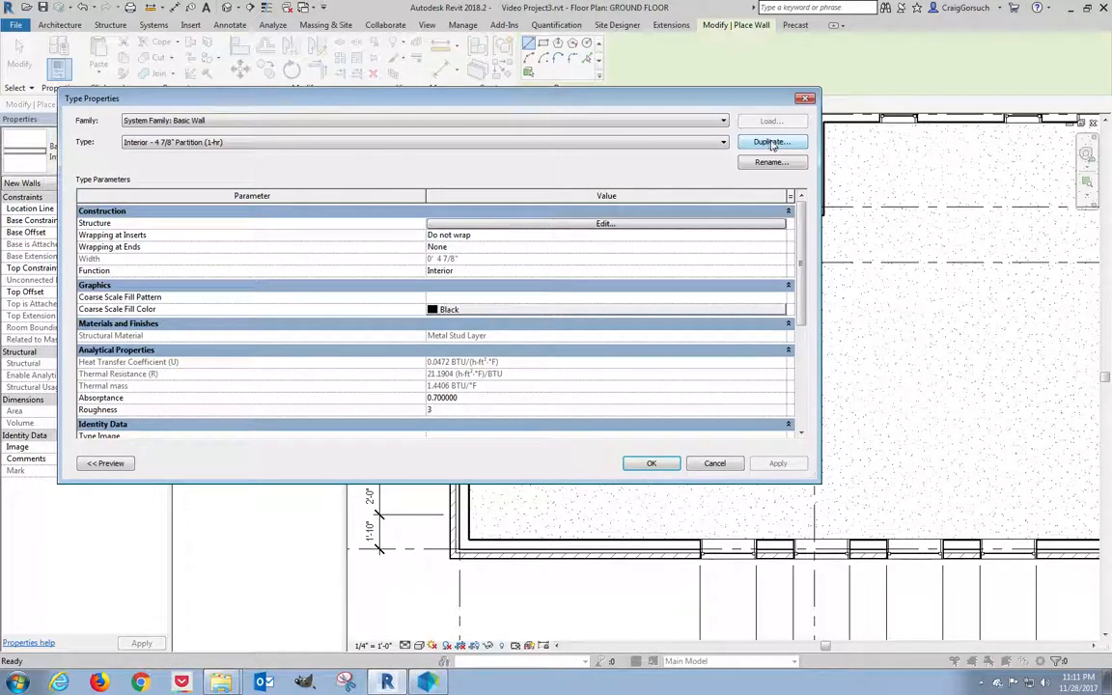
drag(818, 151, 531, 137)
drag(482, 100, 687, 125)
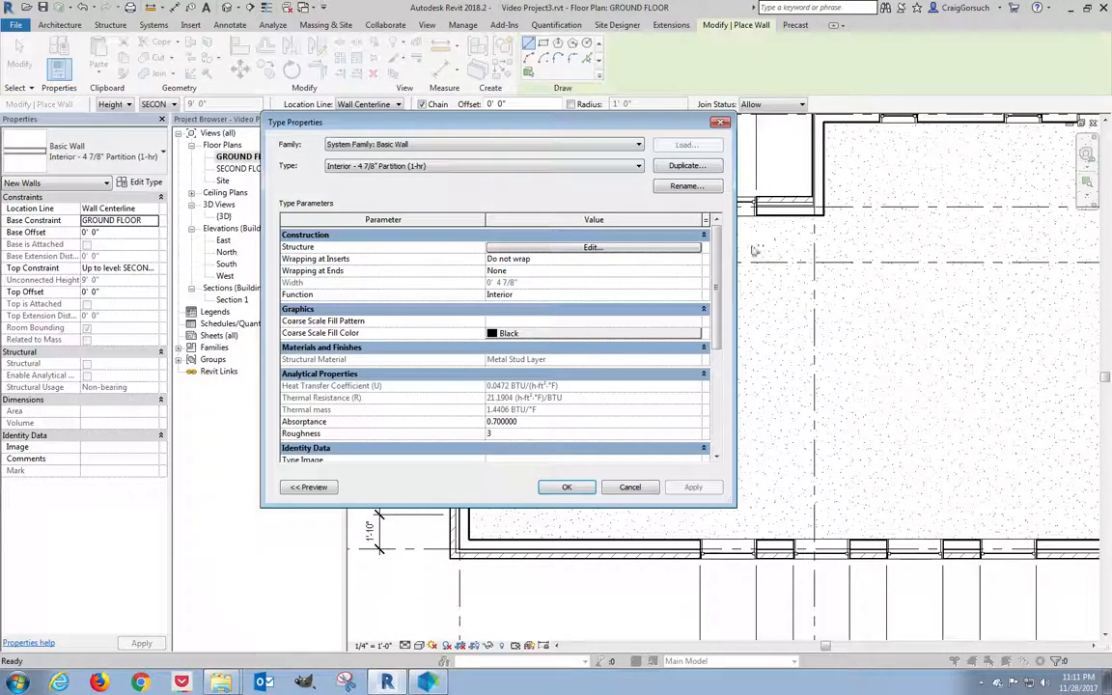
drag(735, 239, 623, 235)
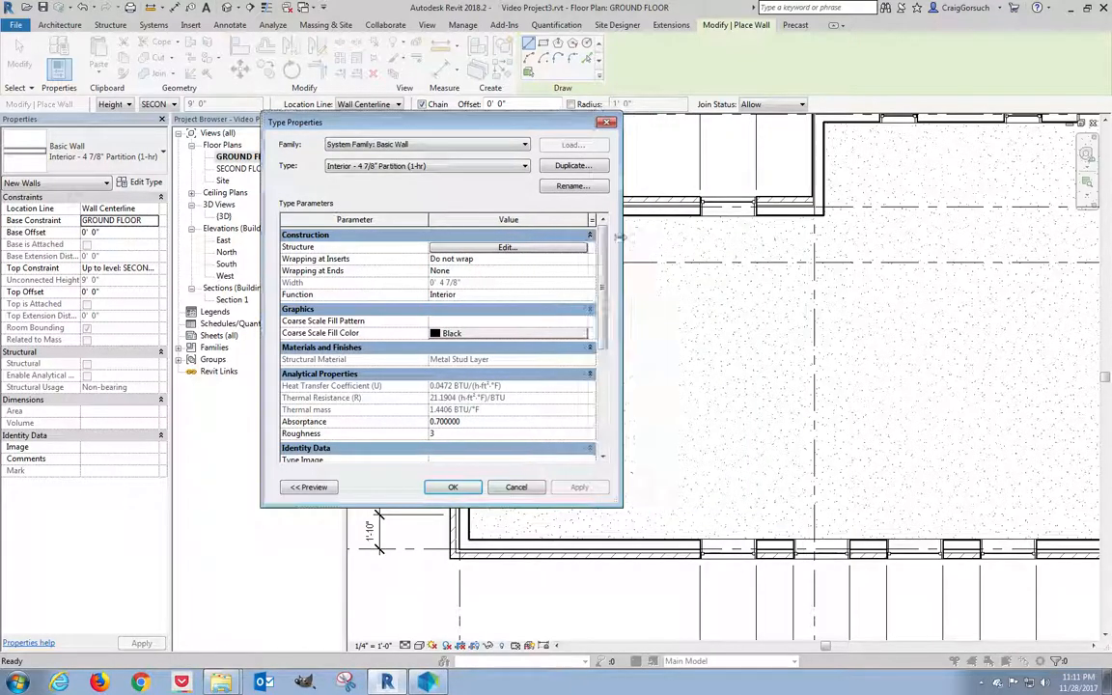
click(569, 166)
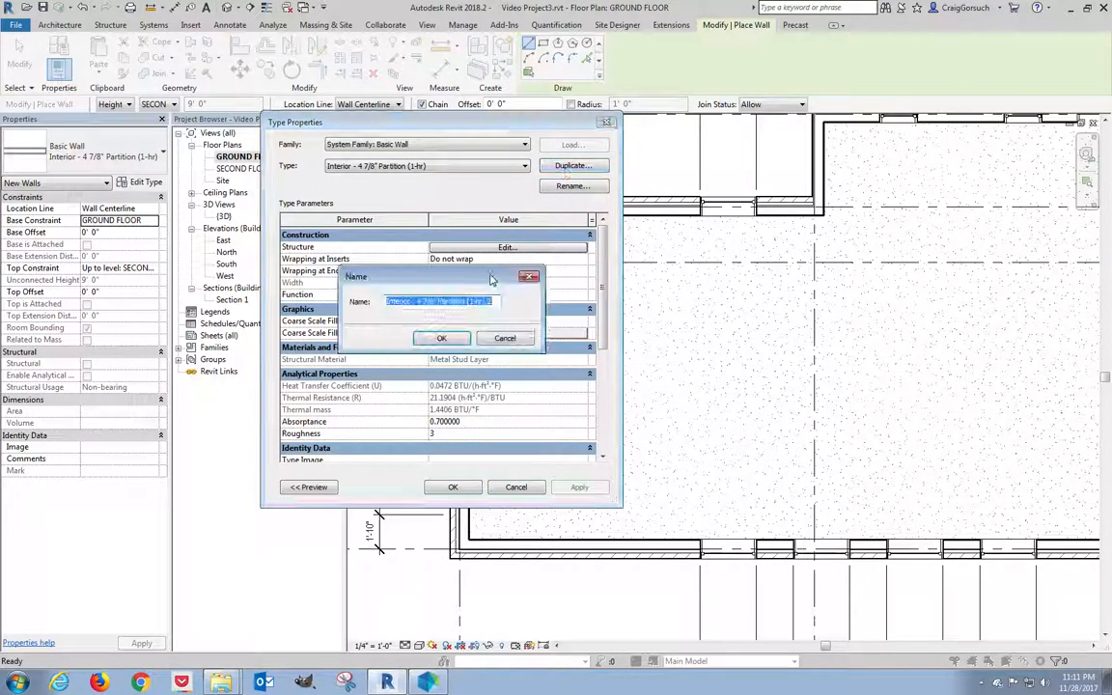
text(I)
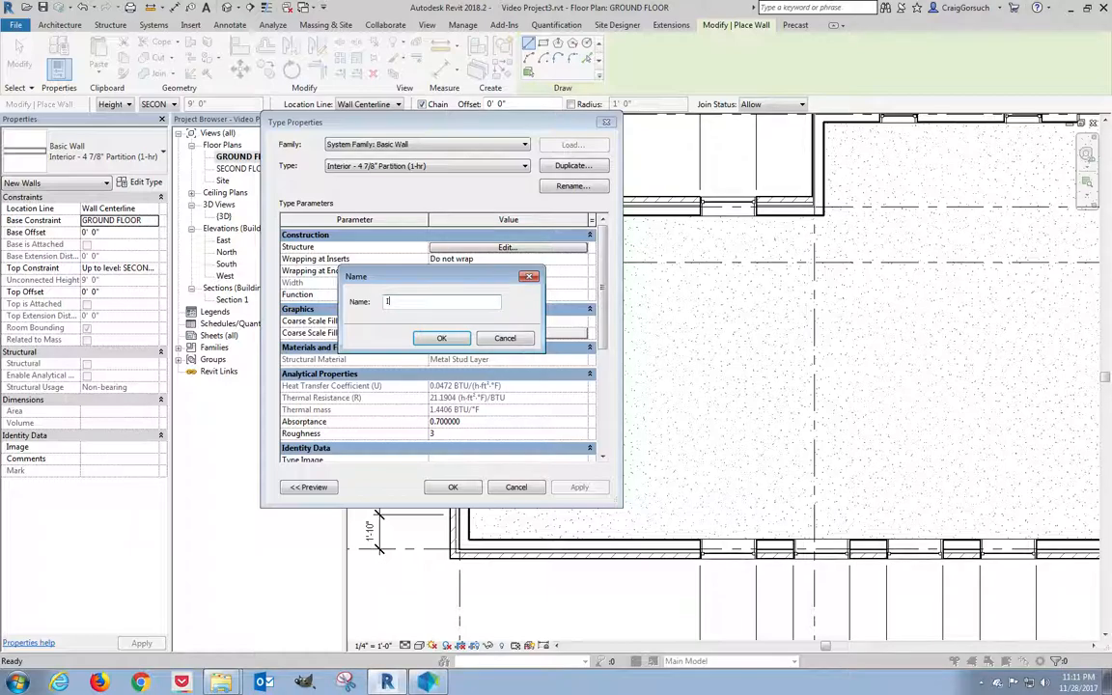
text(nterior - Typical Partition)
click(439, 338)
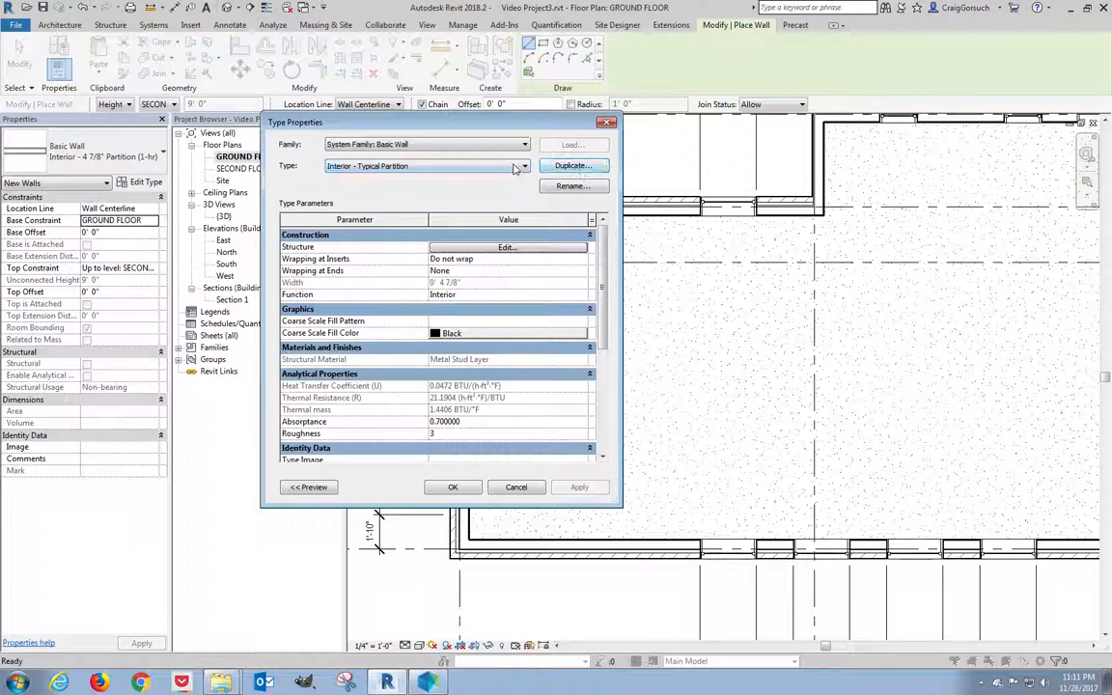
In the new wall type's structure, set both gypsum wall board finish layers to 1/2" thick.
click(458, 249)
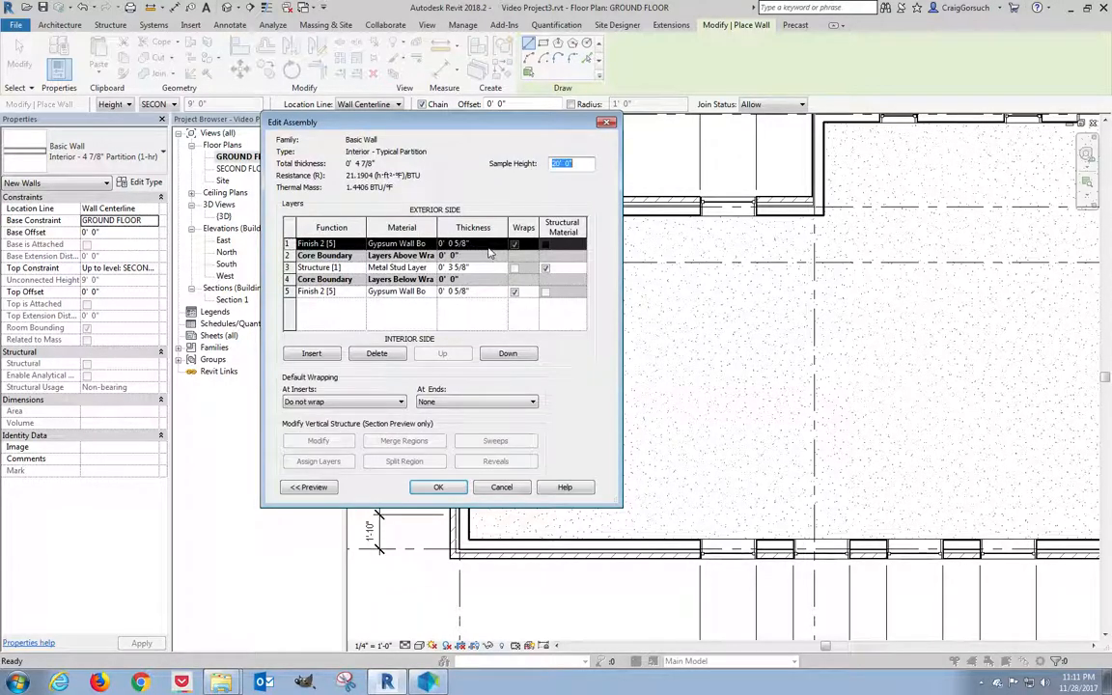
click(489, 247)
text(0.5)
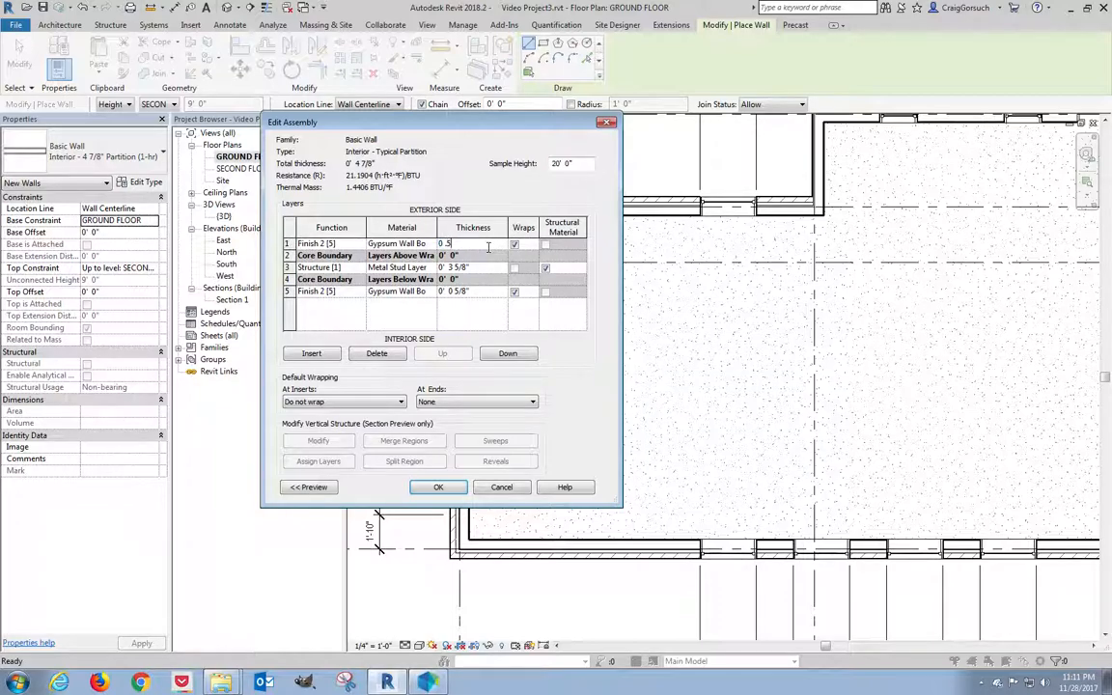
key(Tab)
click(483, 290)
text(0 .5)
key(Tab)
Set the structure layer to 3 1/2" thick with the Softwood, Lumber material, and accept the wall type changes.
click(478, 268)
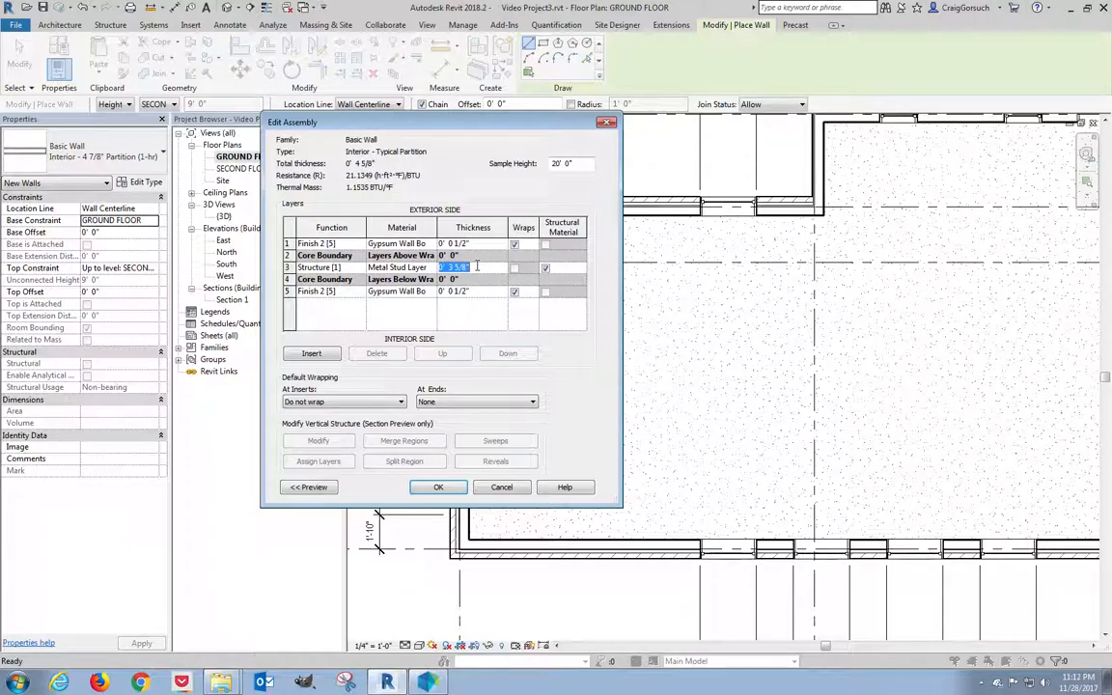
text(0)
key(Tab)
click(426, 269)
click(431, 268)
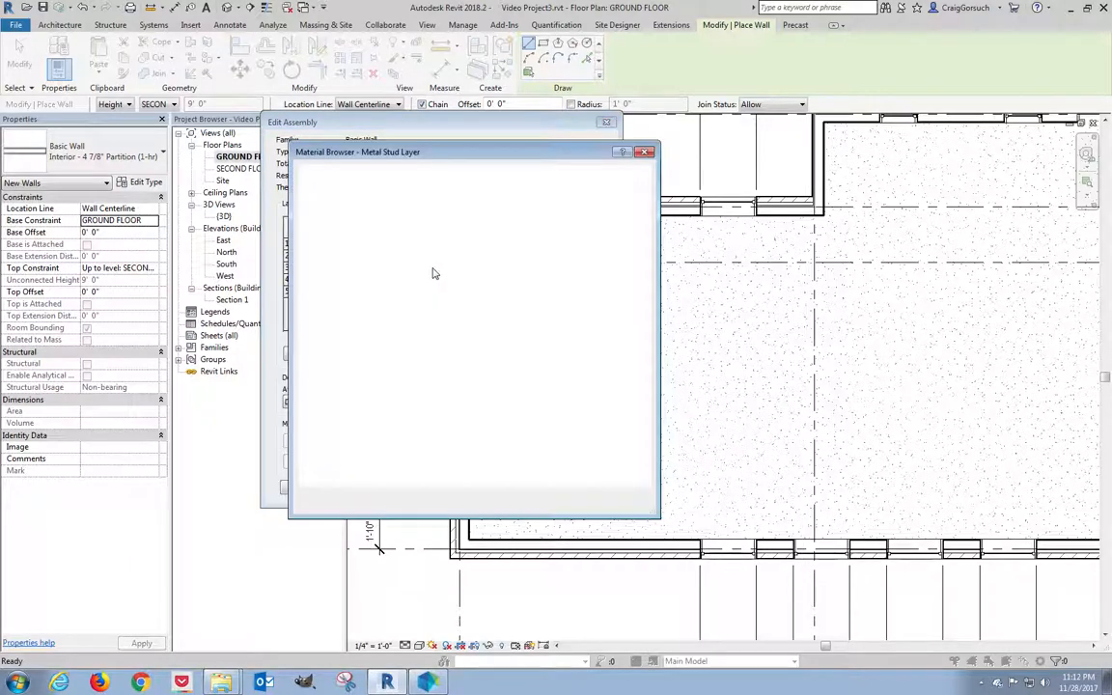
drag(487, 367, 494, 425)
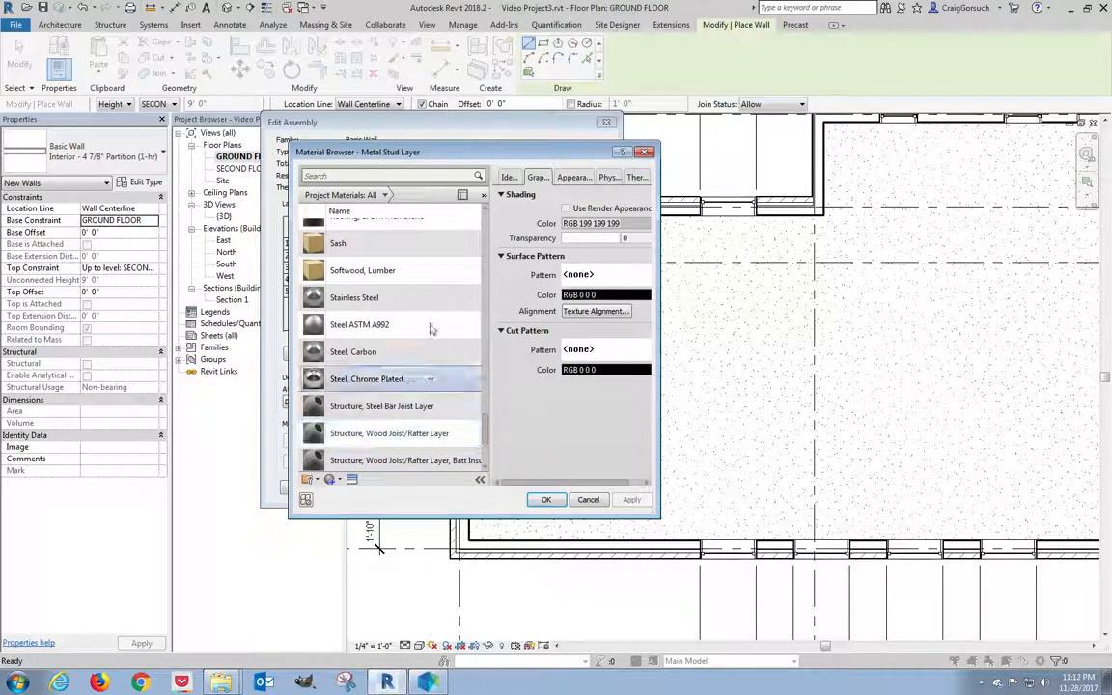
click(379, 274)
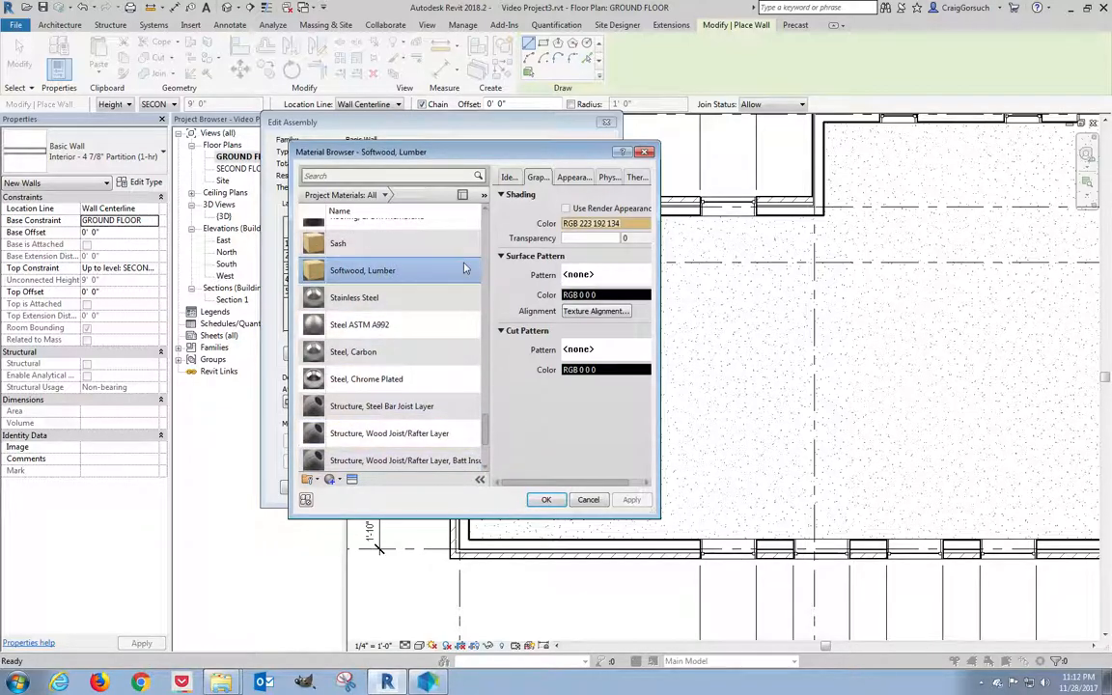
click(546, 502)
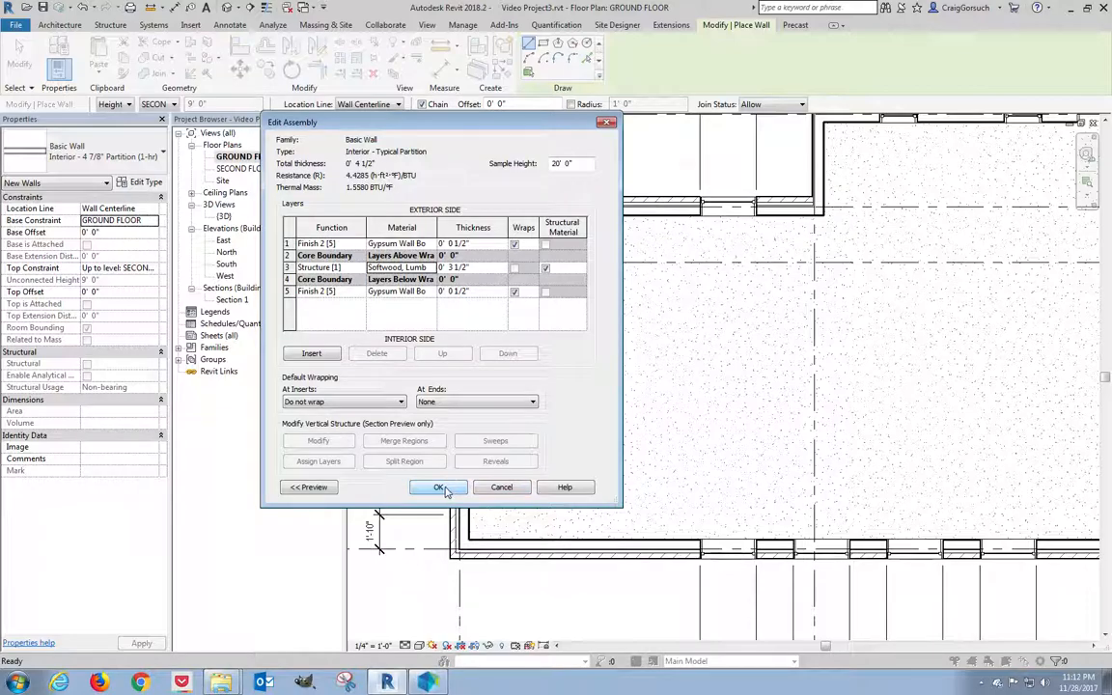
click(447, 488)
click(452, 488)
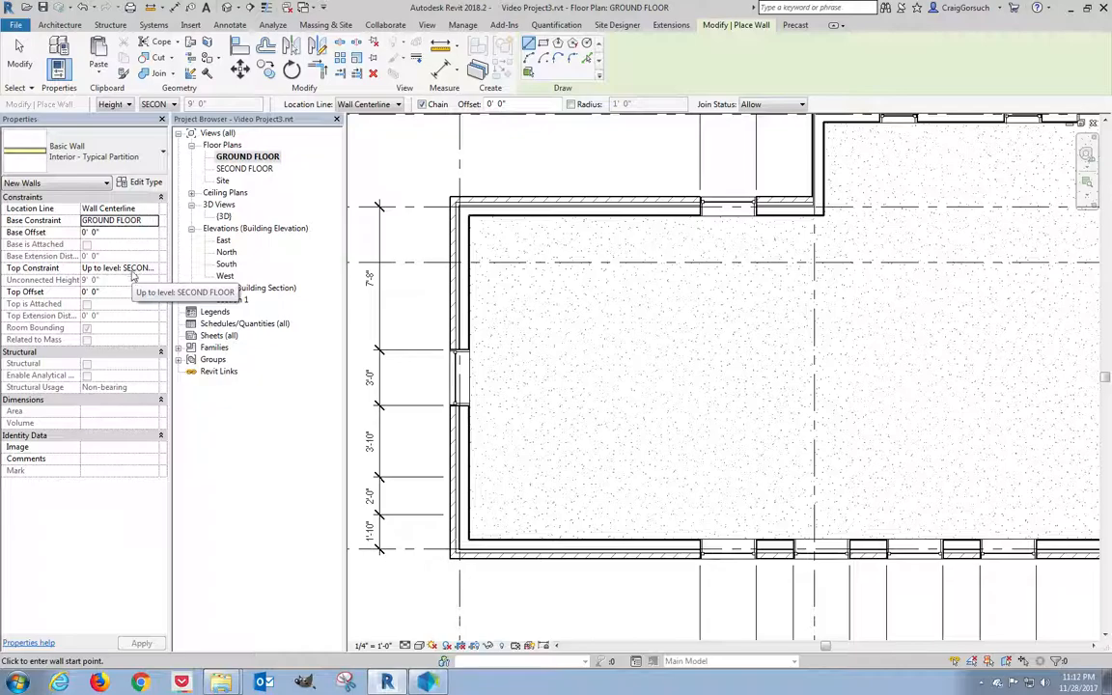
Set the new walls' top offset to -1' 0" below the SECOND FLOOR level.
click(109, 292)
text(1)
key(Return)
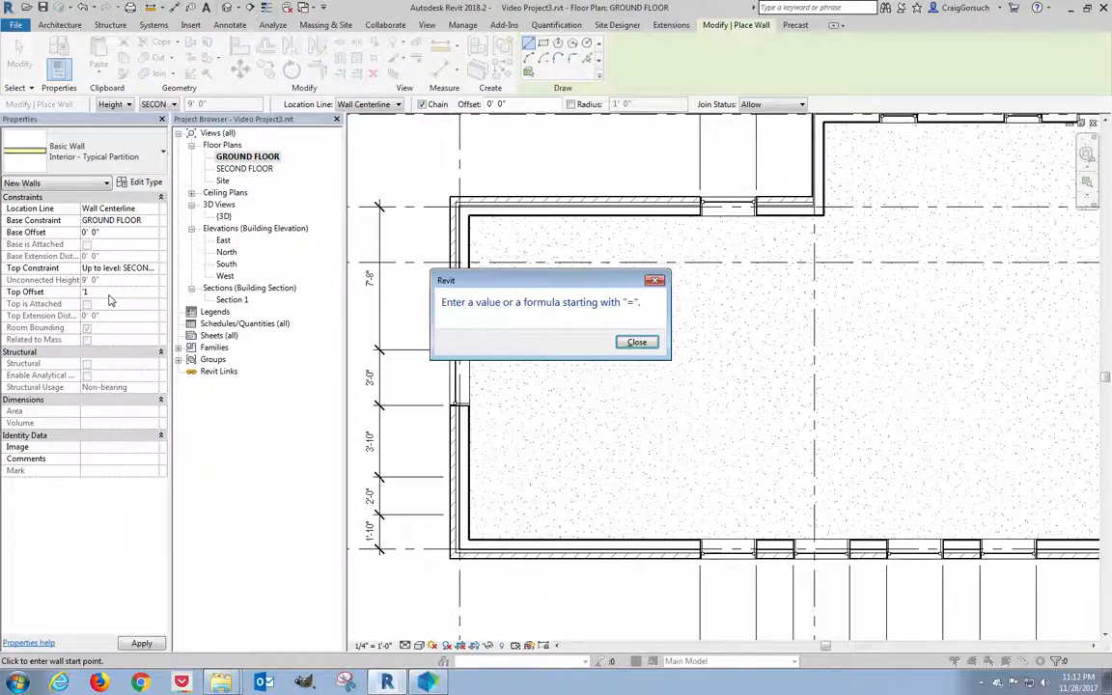
key(Return)
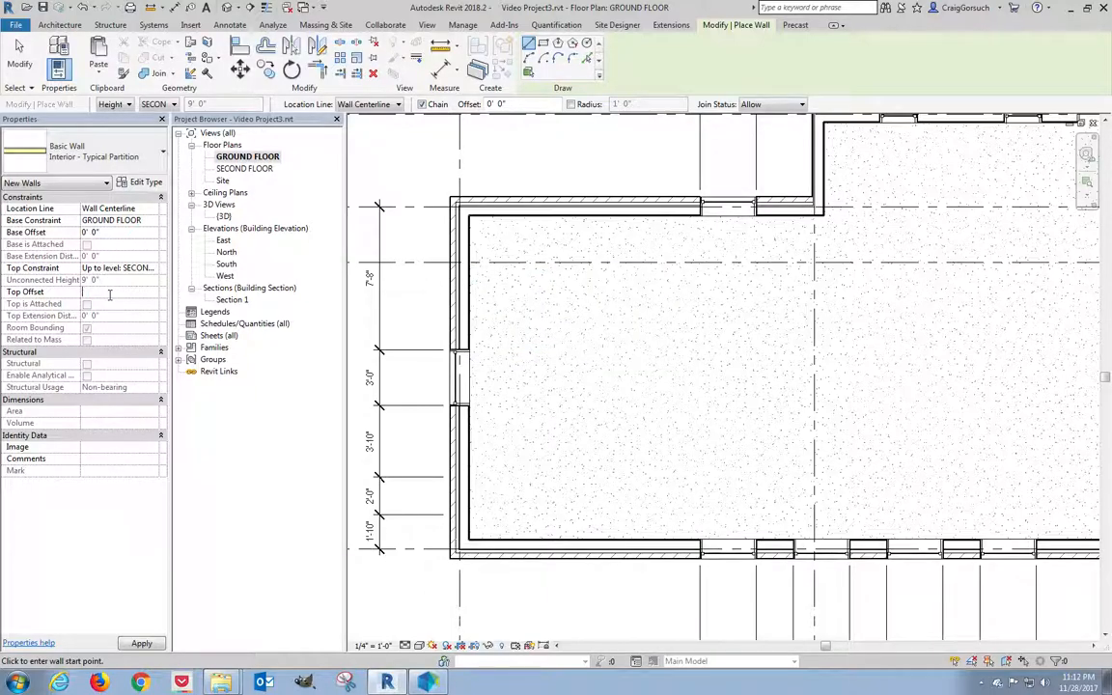
key(Return)
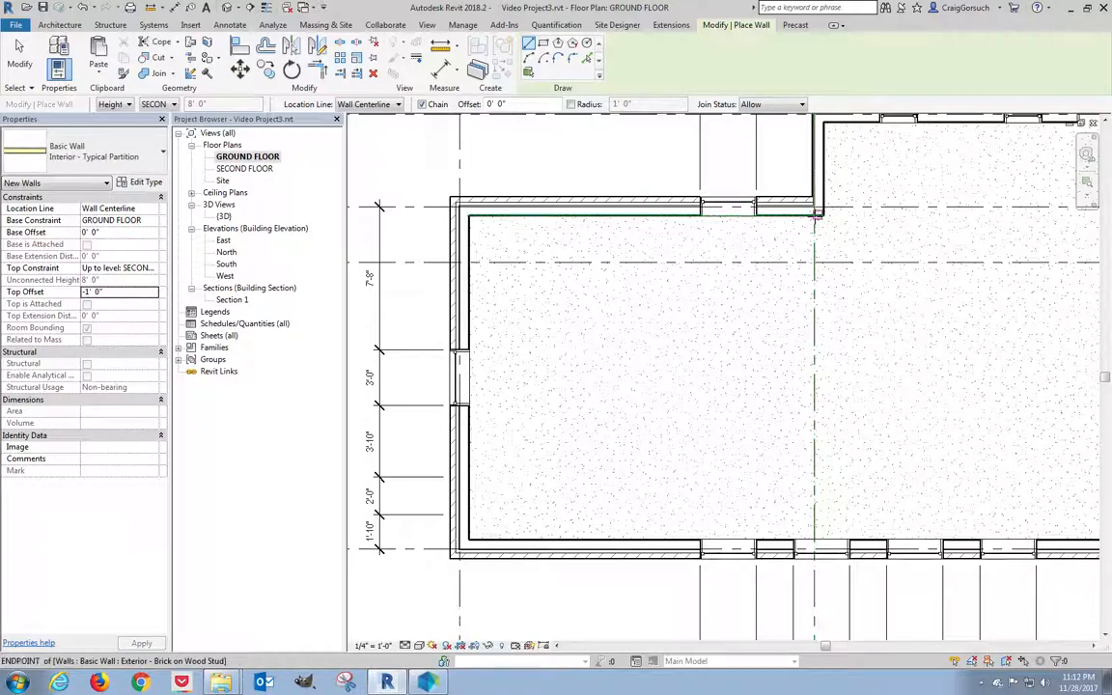
Draw a partition about 12'-7" down the grid line from the inner wall corner, continuing about 19' horizontally to the west exterior wall.
click(816, 214)
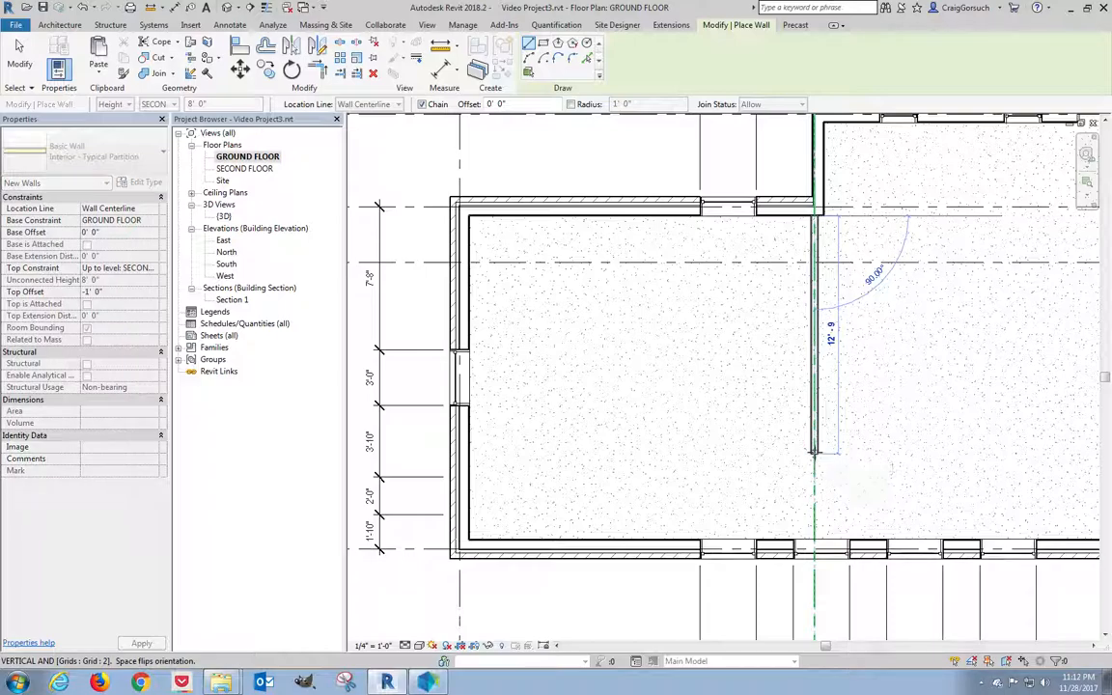
click(813, 450)
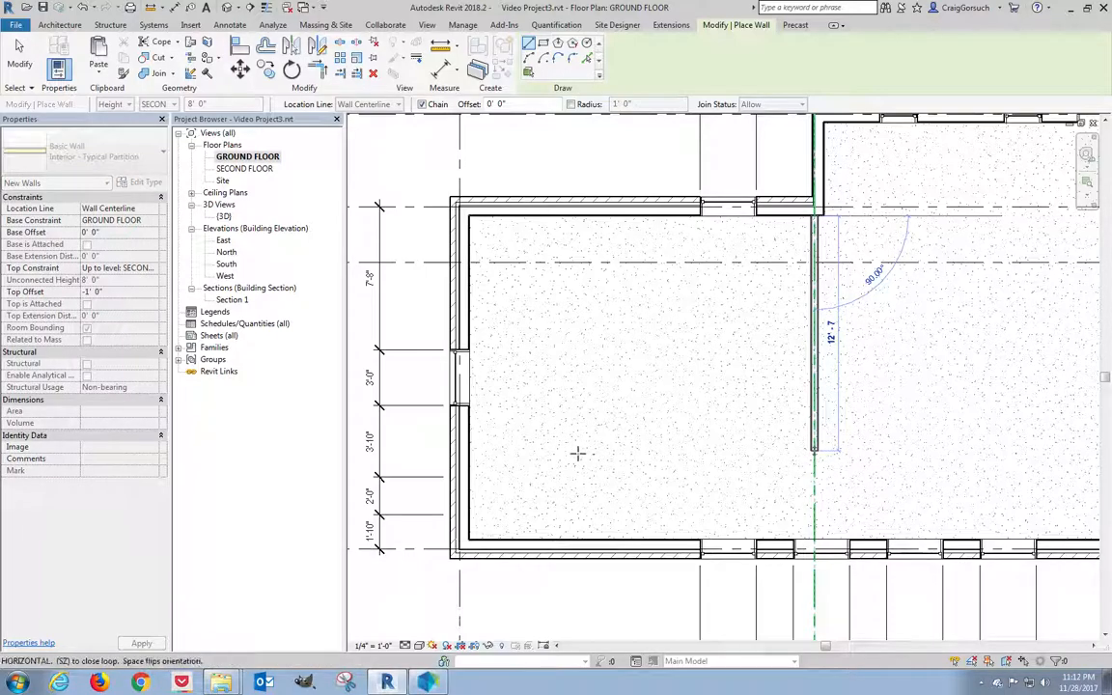
click(470, 450)
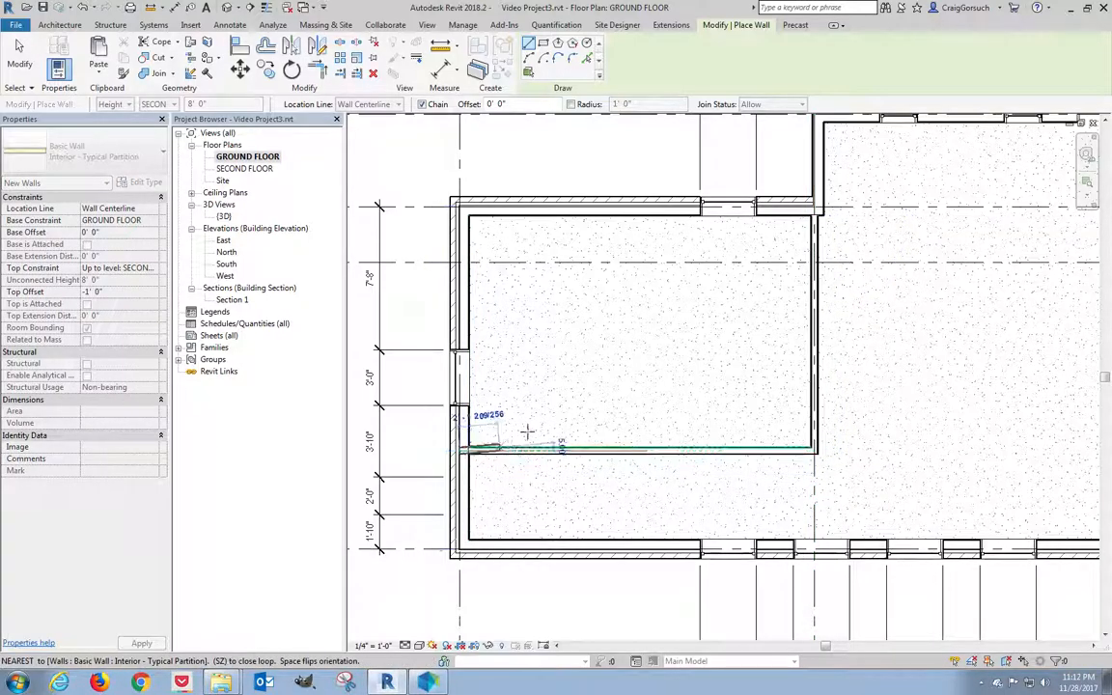
key(Escape)
key(Escape)
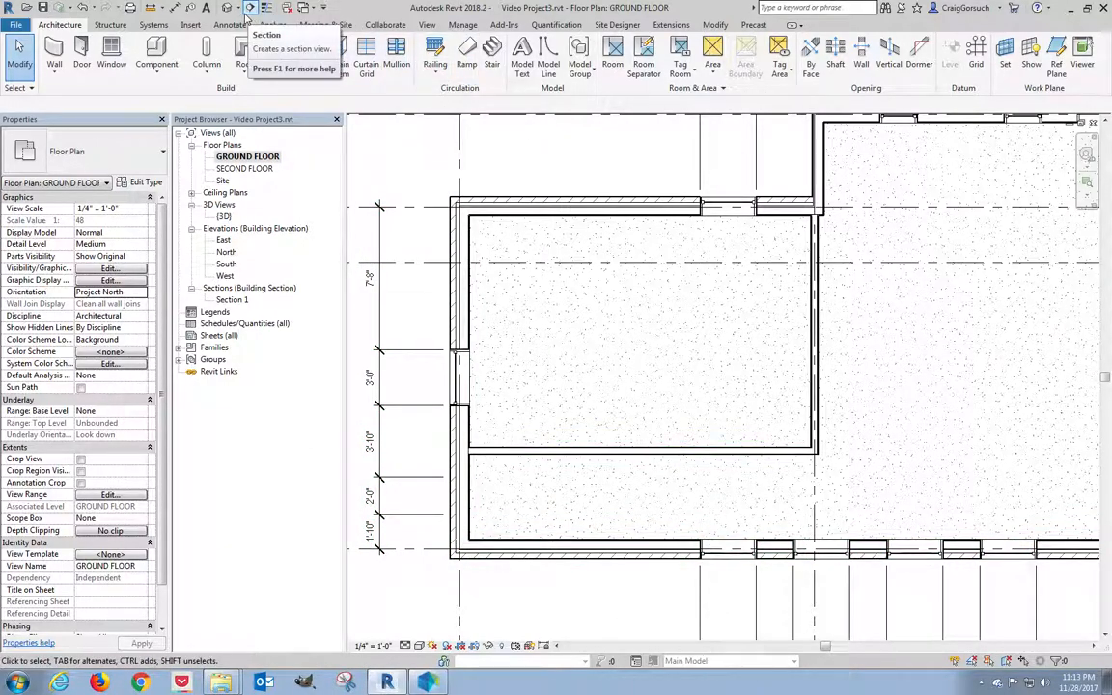
Add an aligned dimension from the south exterior wall's interior face to the horizontal partition's centerline, placed east of the partition corner.
click(174, 9)
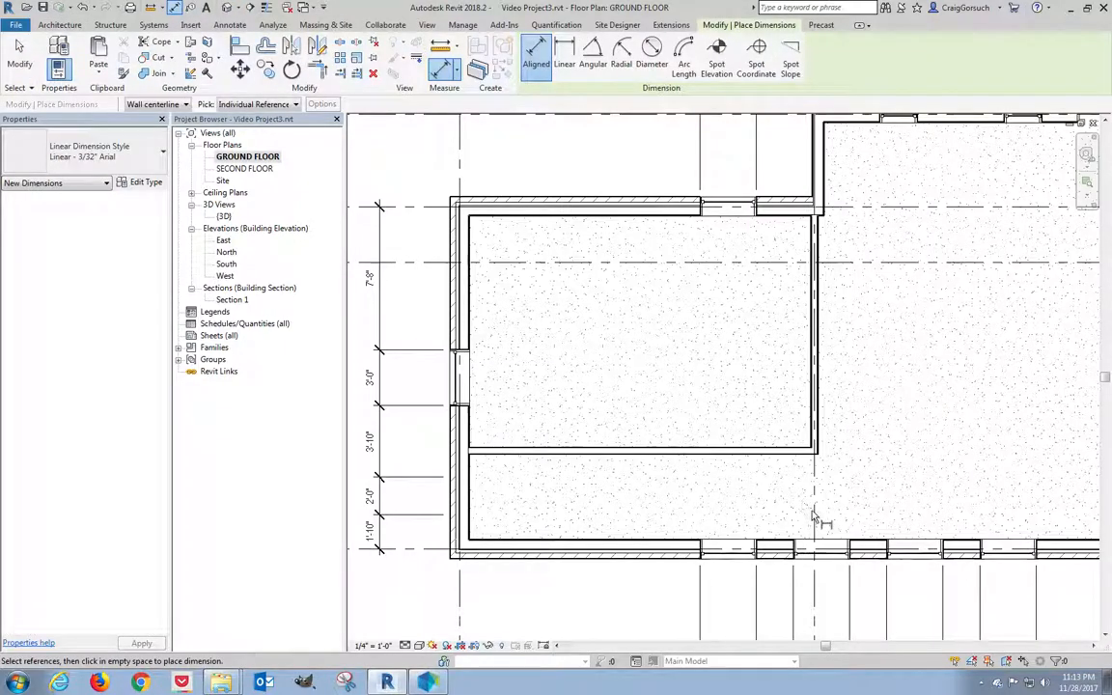
scroll(816, 512, up, 4)
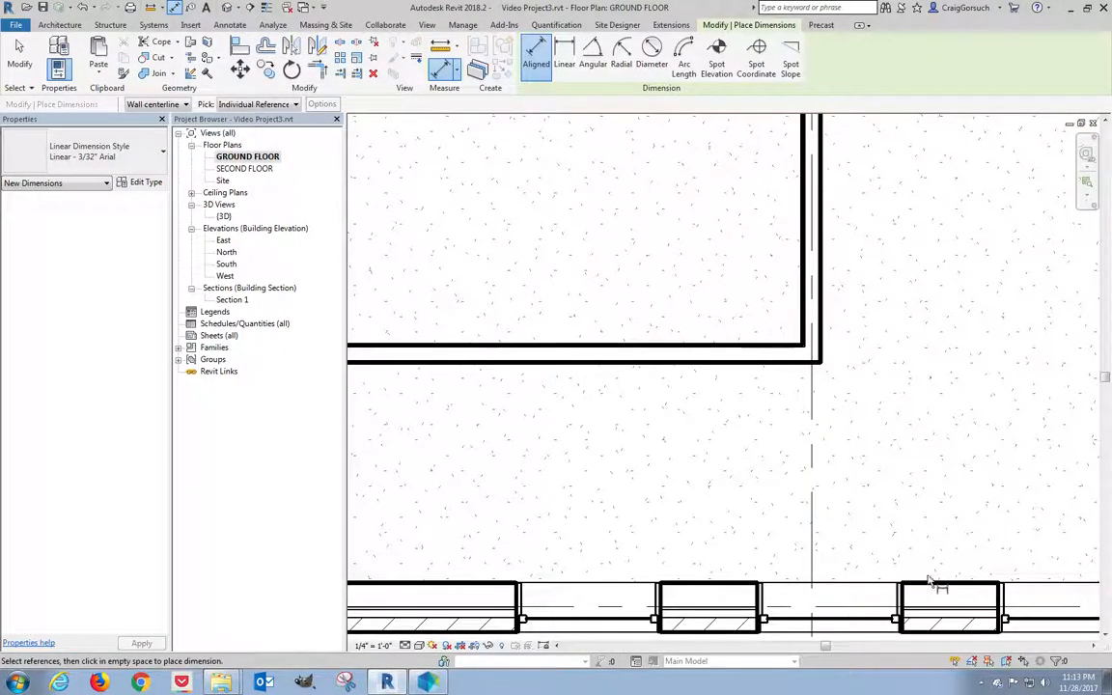
middle_drag(904, 537, 834, 418)
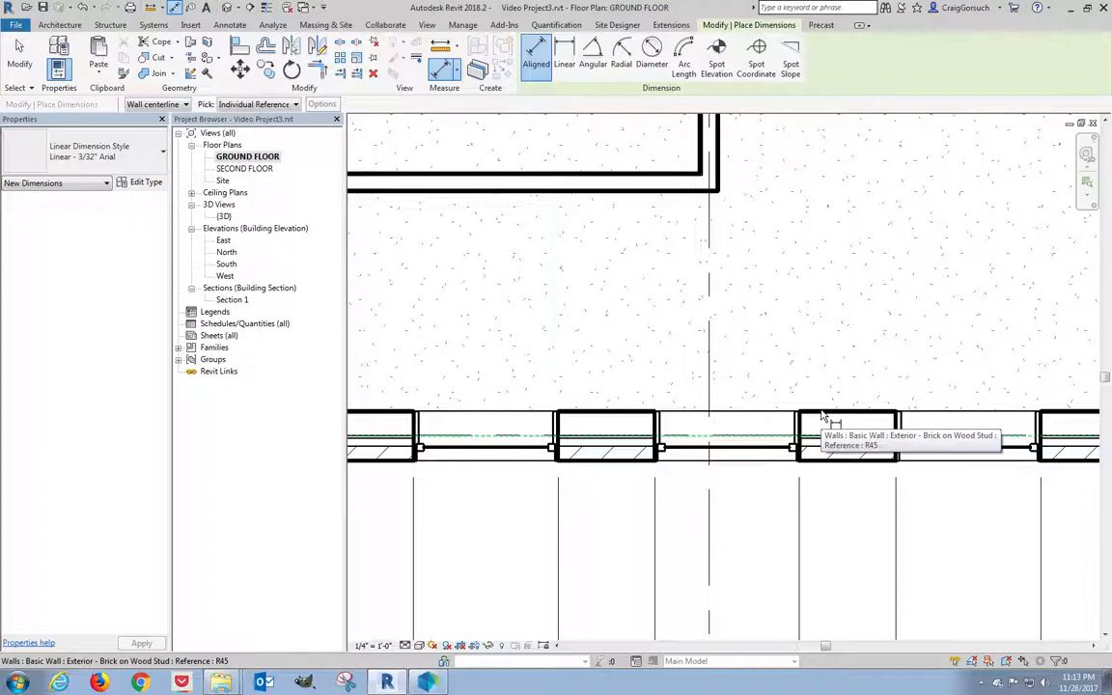
key(Tab)
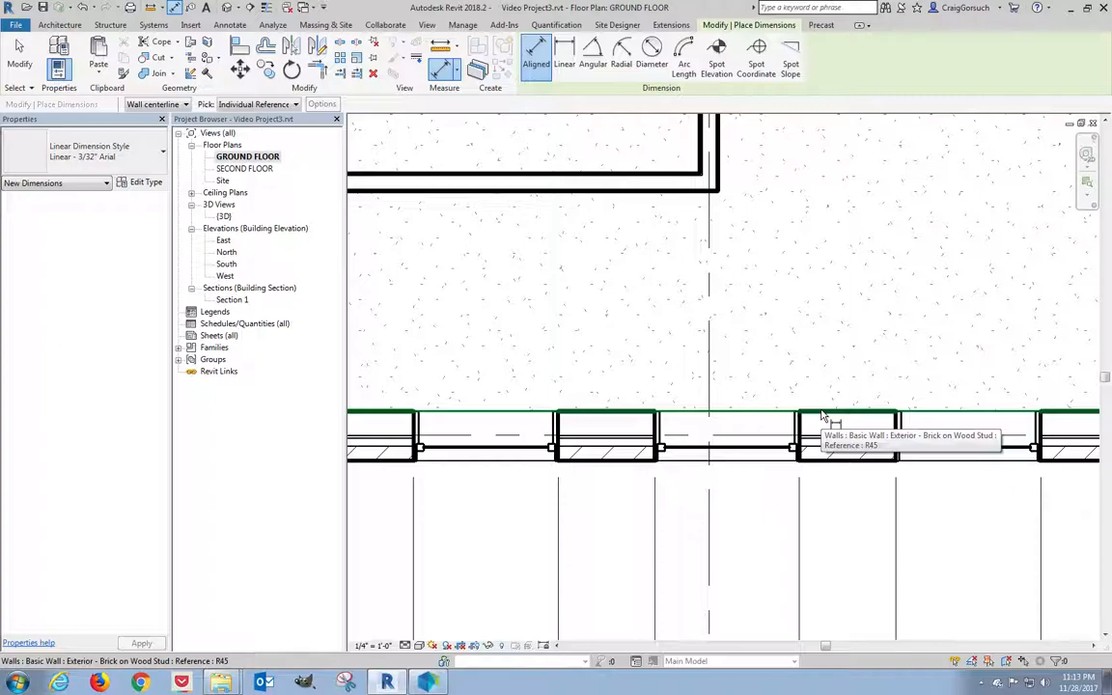
click(822, 417)
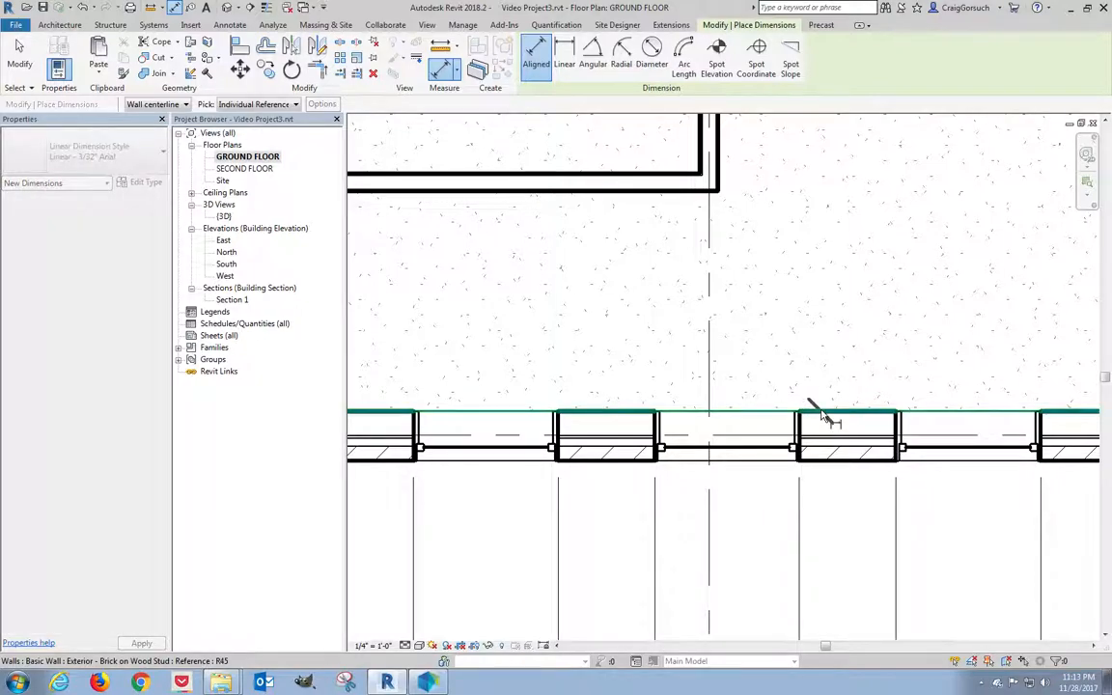
click(654, 185)
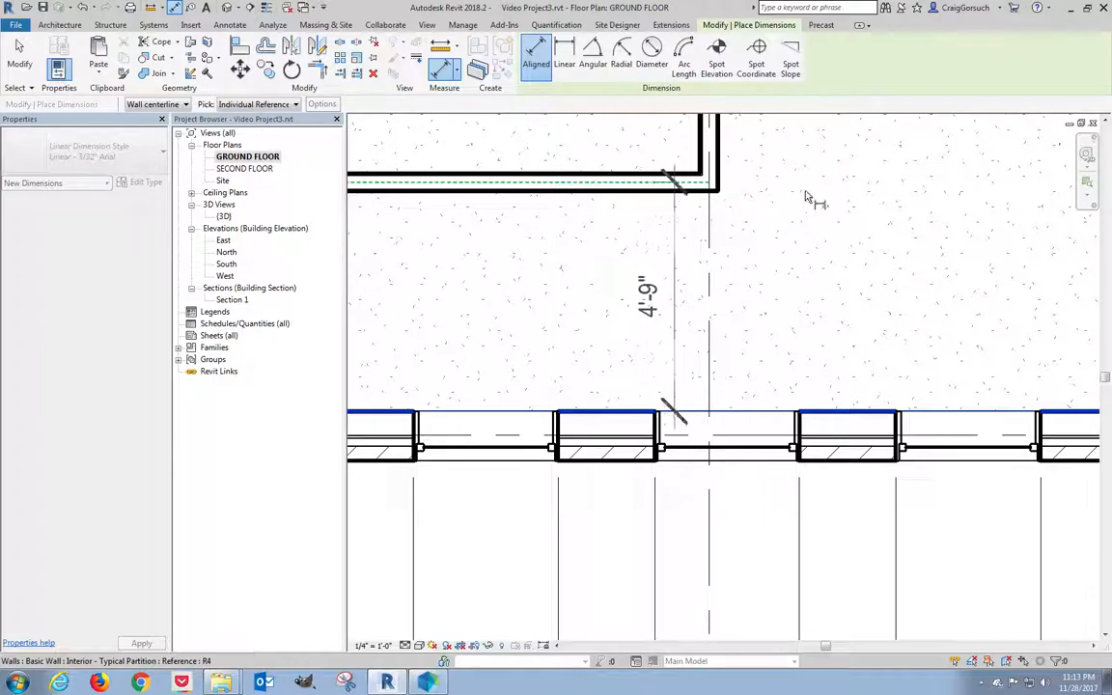
click(849, 232)
scroll(815, 241, down, 4)
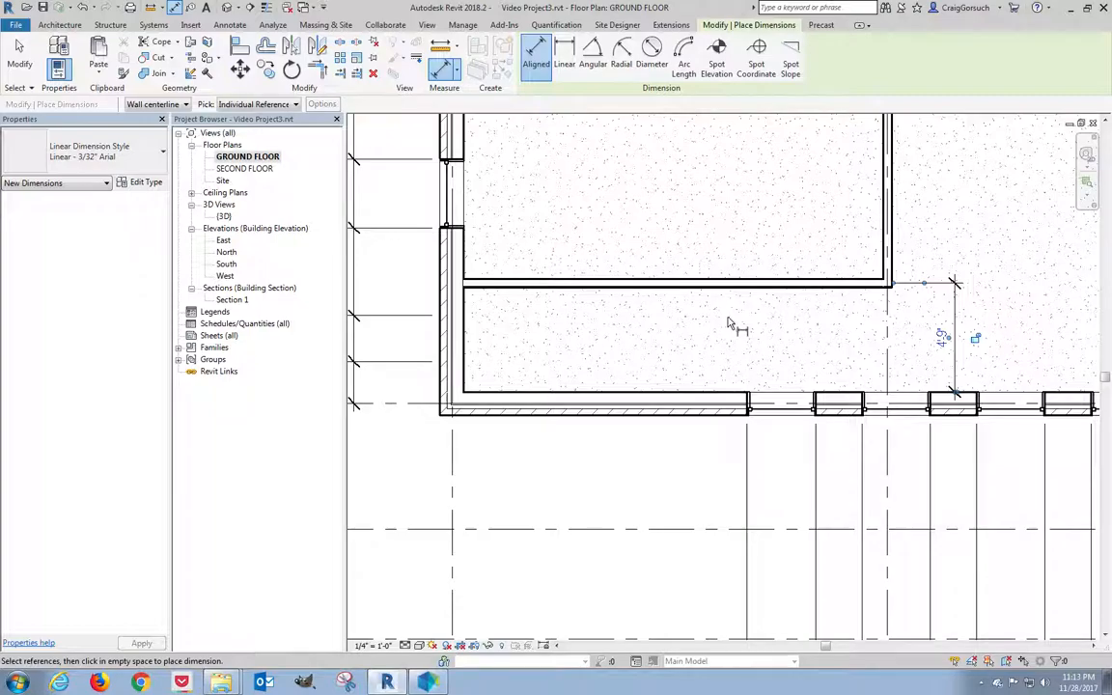
key(Escape)
key(Escape)
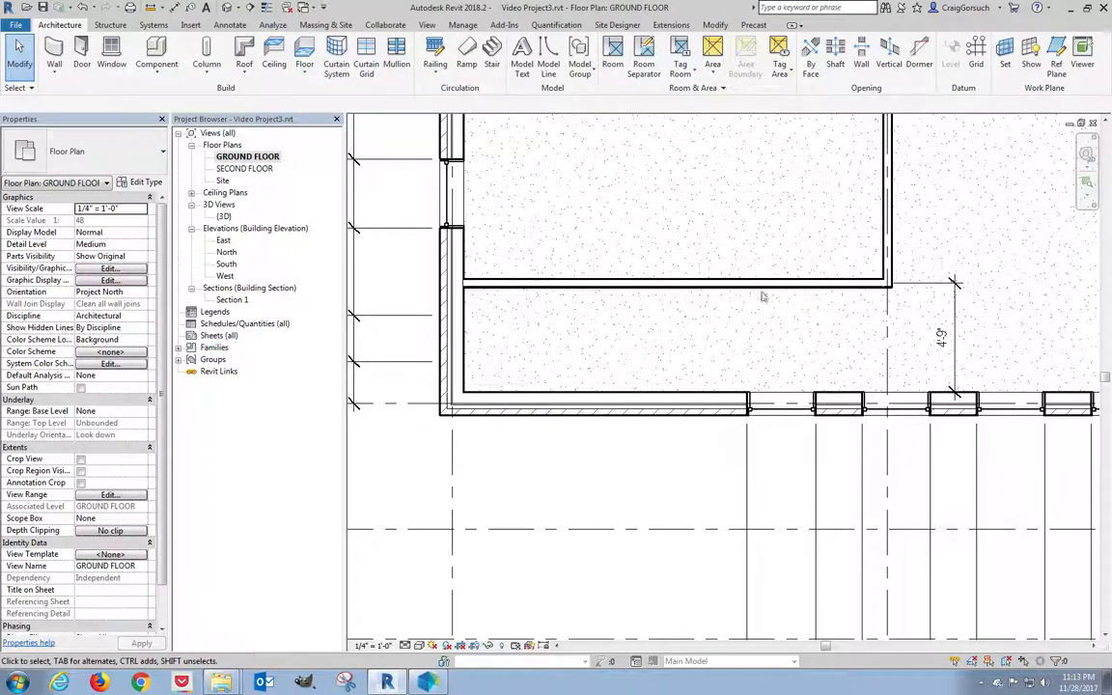
Set the horizontal partition's distance from the south exterior wall to 5' 2 1/4" through its aligned dimension.
click(761, 293)
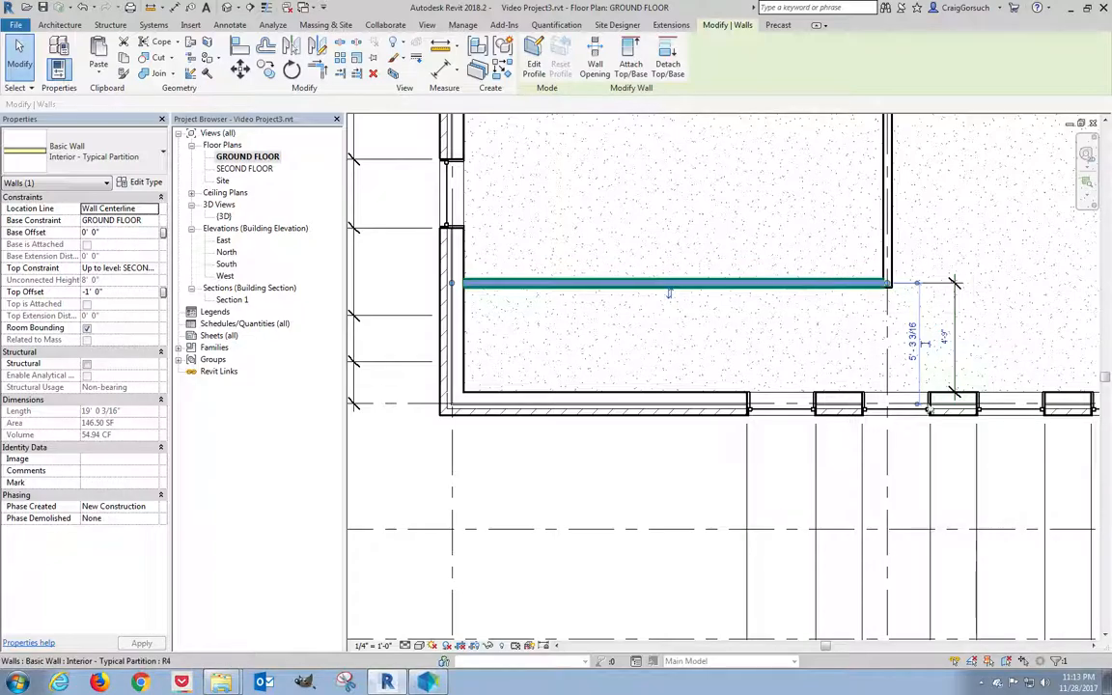
click(945, 336)
text(5')
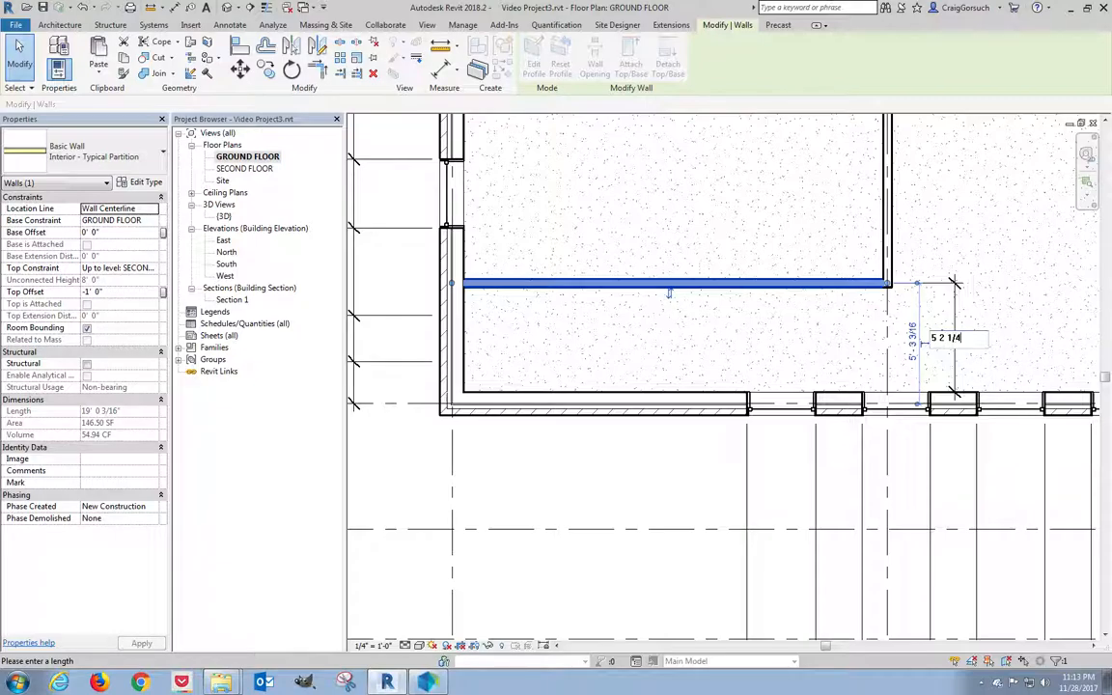
text( 2 1/4)
key(Return)
key(Escape)
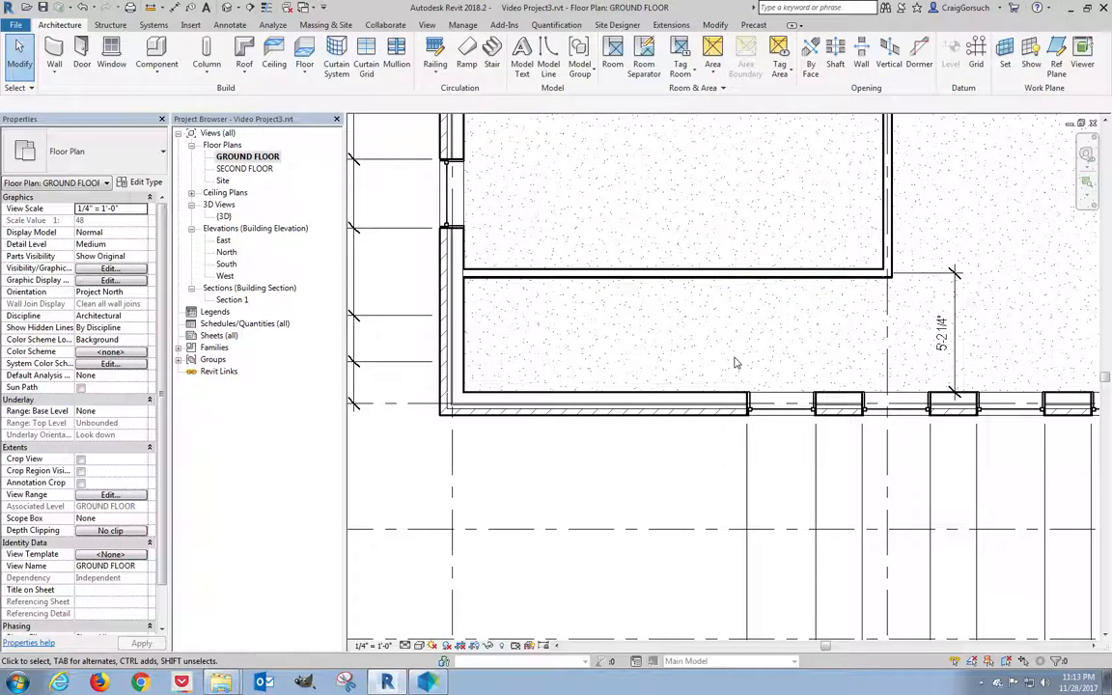
Offset a copy of the vertical grid-line partition 2' 6" to the west.
middle_drag(681, 304, 609, 449)
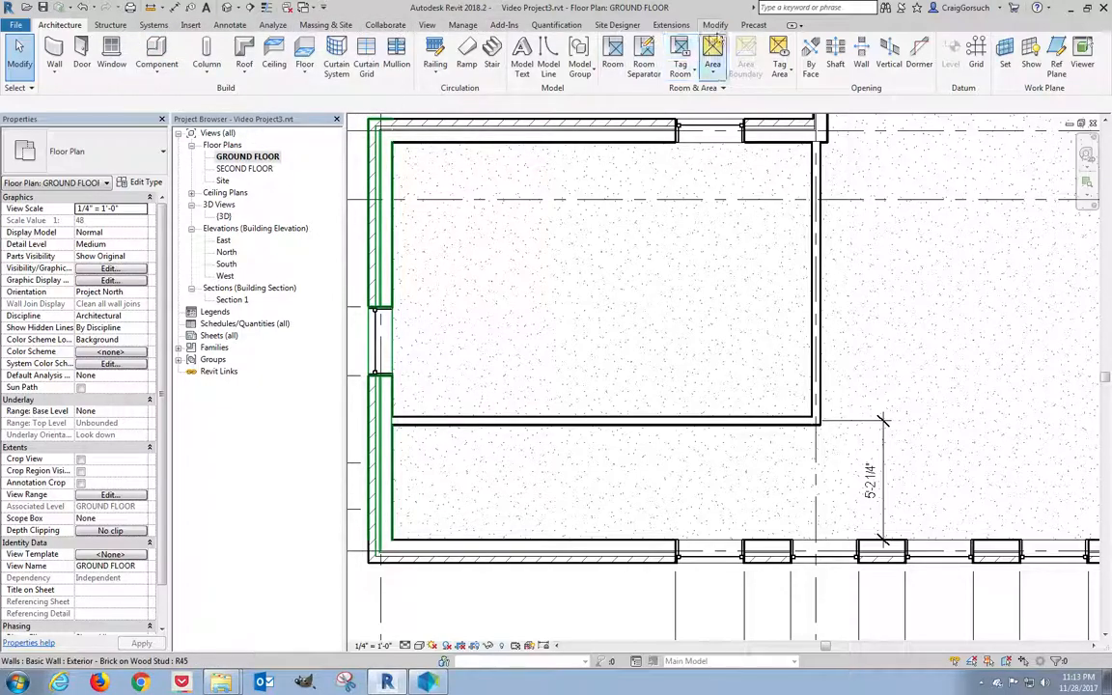
click(714, 24)
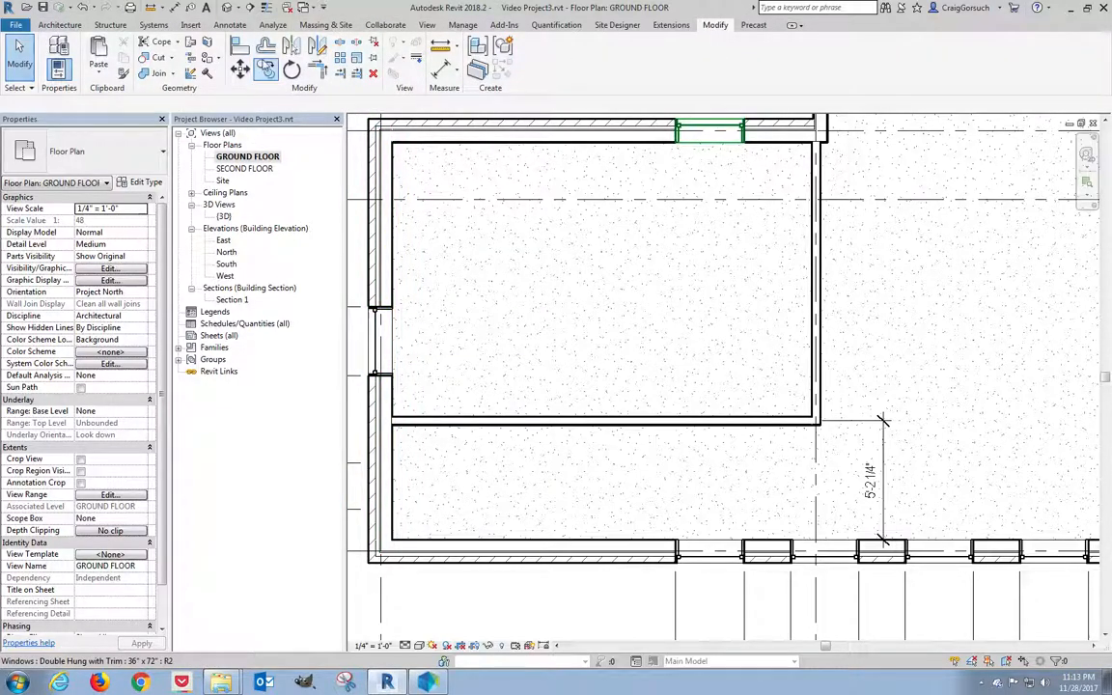
click(266, 46)
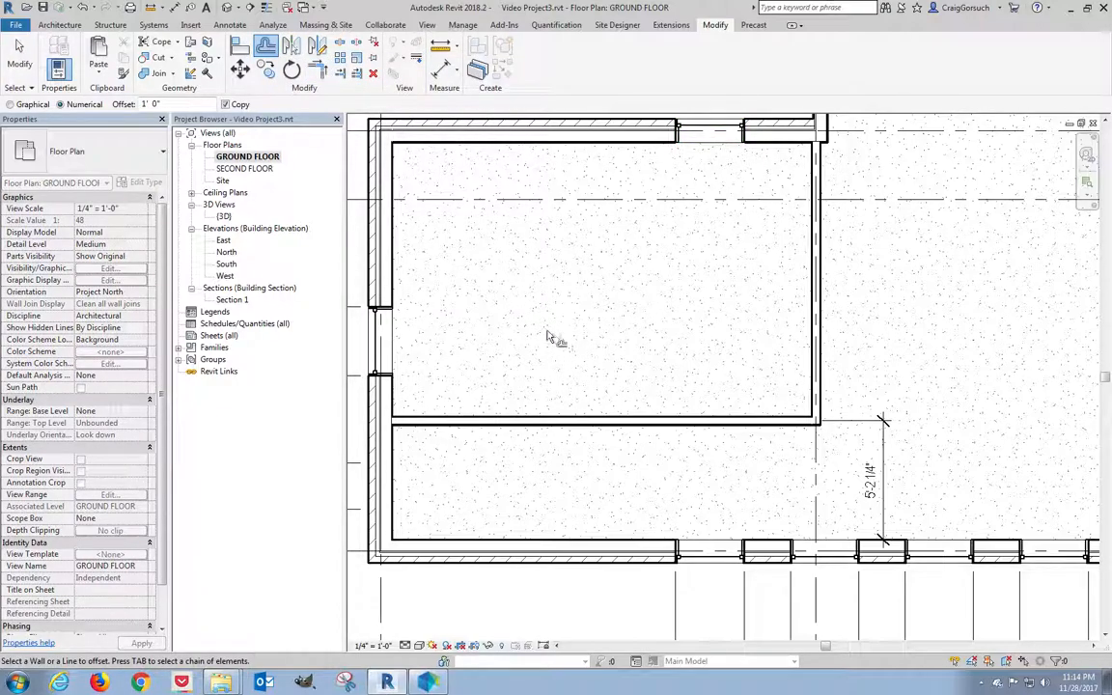
drag(167, 104, 130, 107)
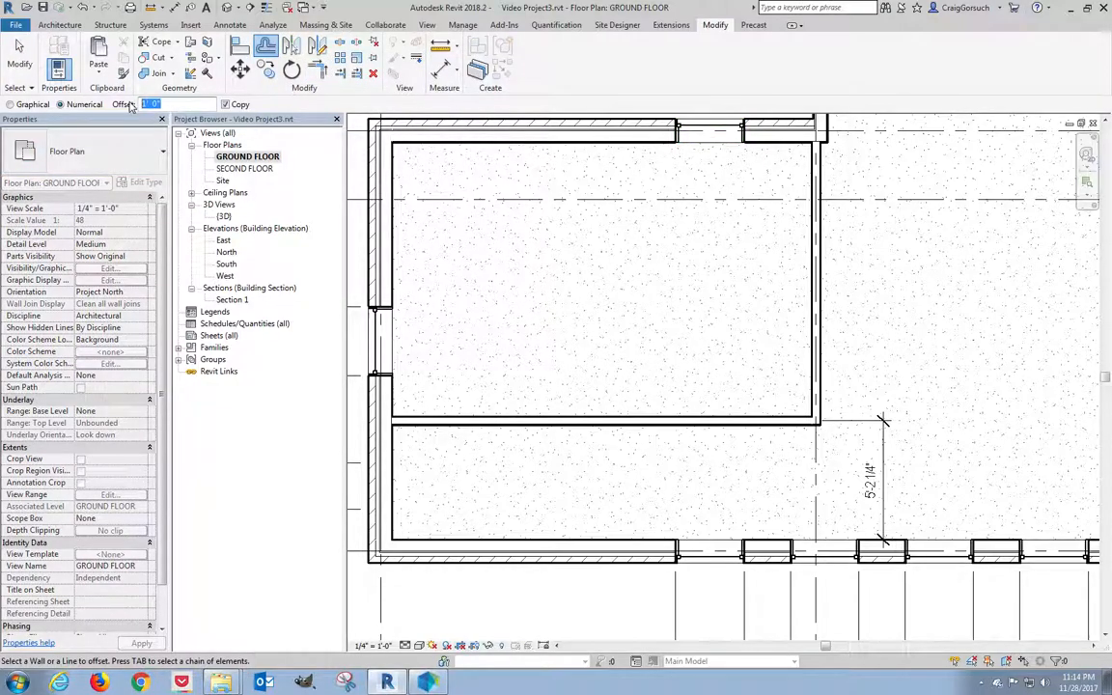
text(2)
click(814, 295)
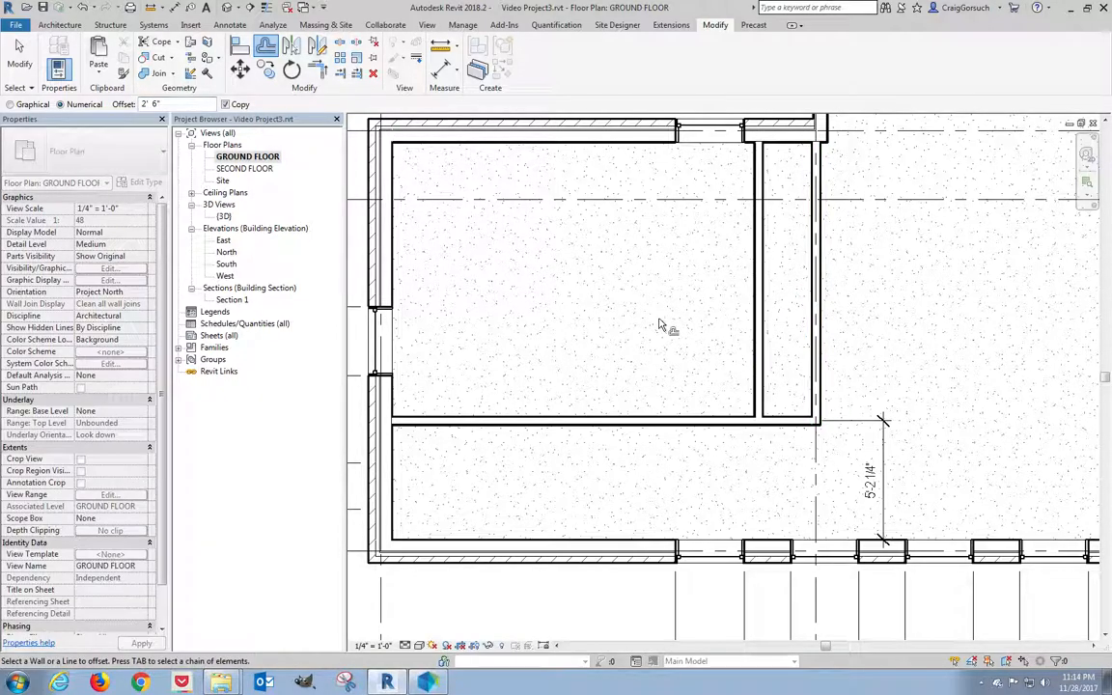
Offset a copy of the new vertical partition another 7' 7 1/2" to the west.
double_click(154, 103)
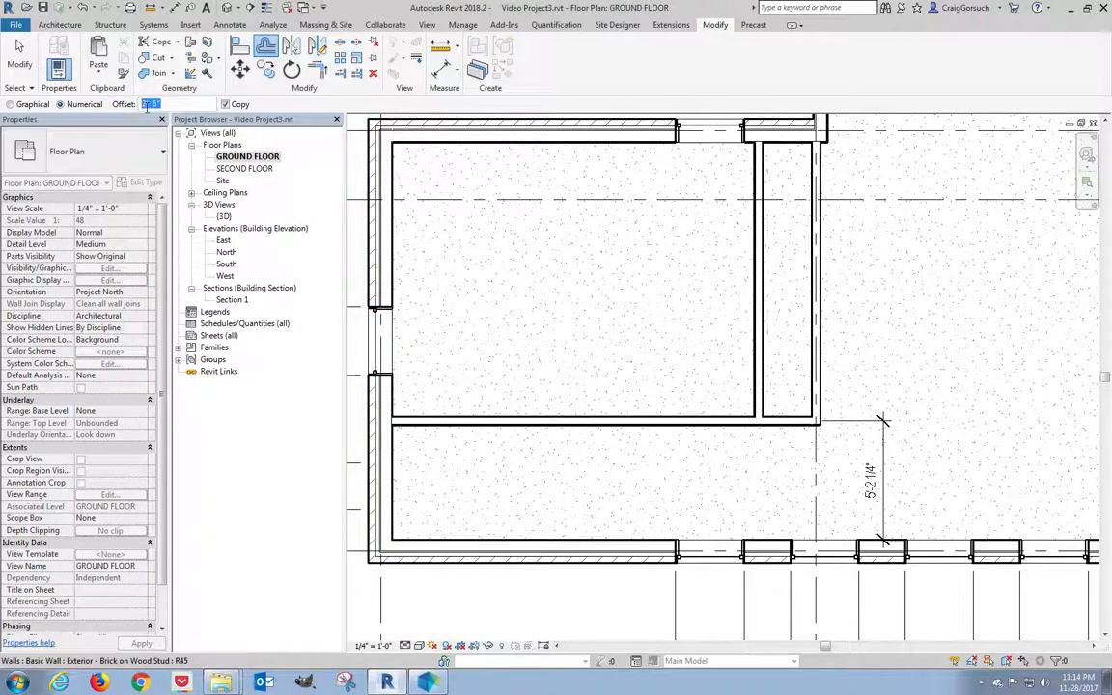
text(7 7 1)
key(Return)
click(687, 322)
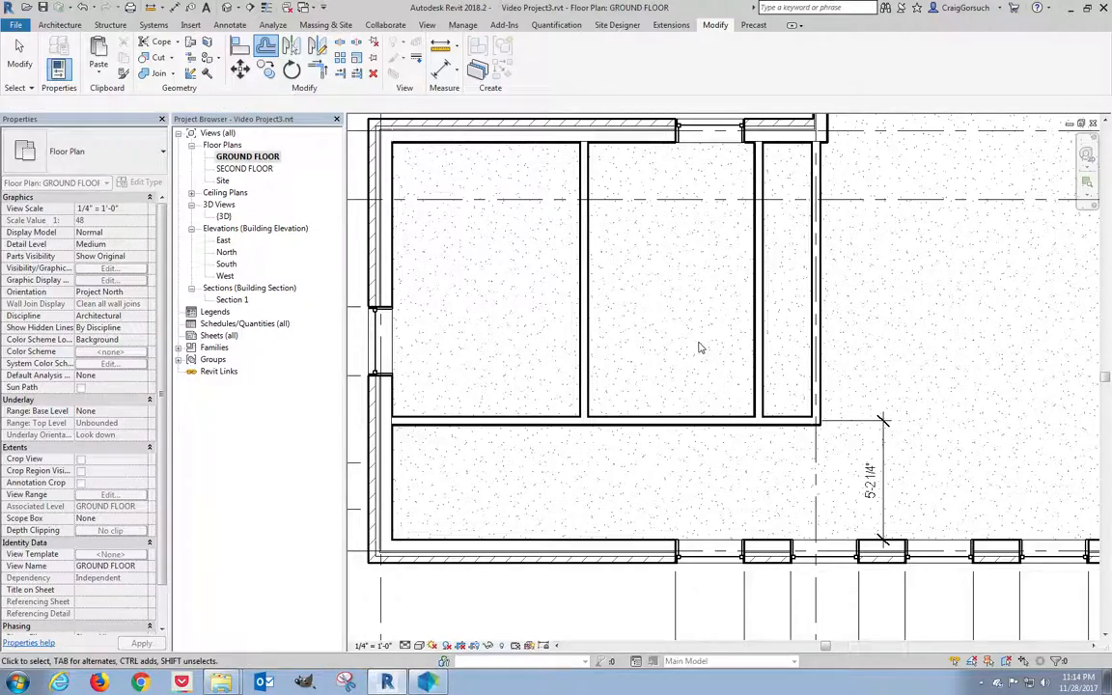
key(Escape)
key(Escape)
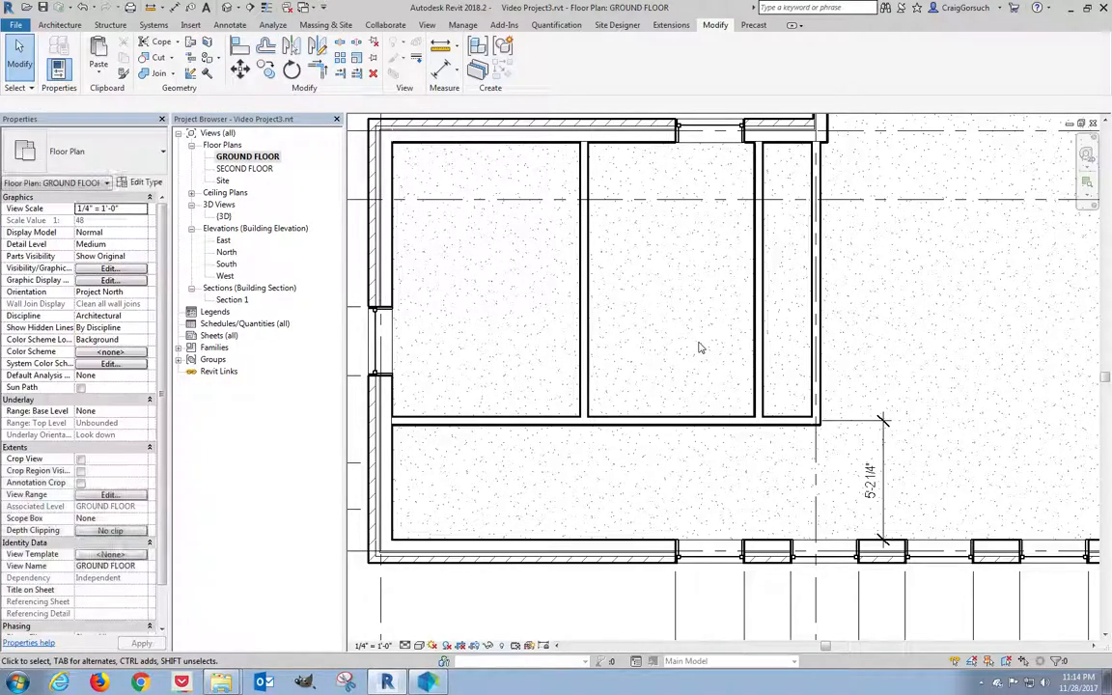
Add an aligned dimension string across the three vertical partitions' centerlines, placed south of the horizontal partition, and lock both segments.
click(441, 70)
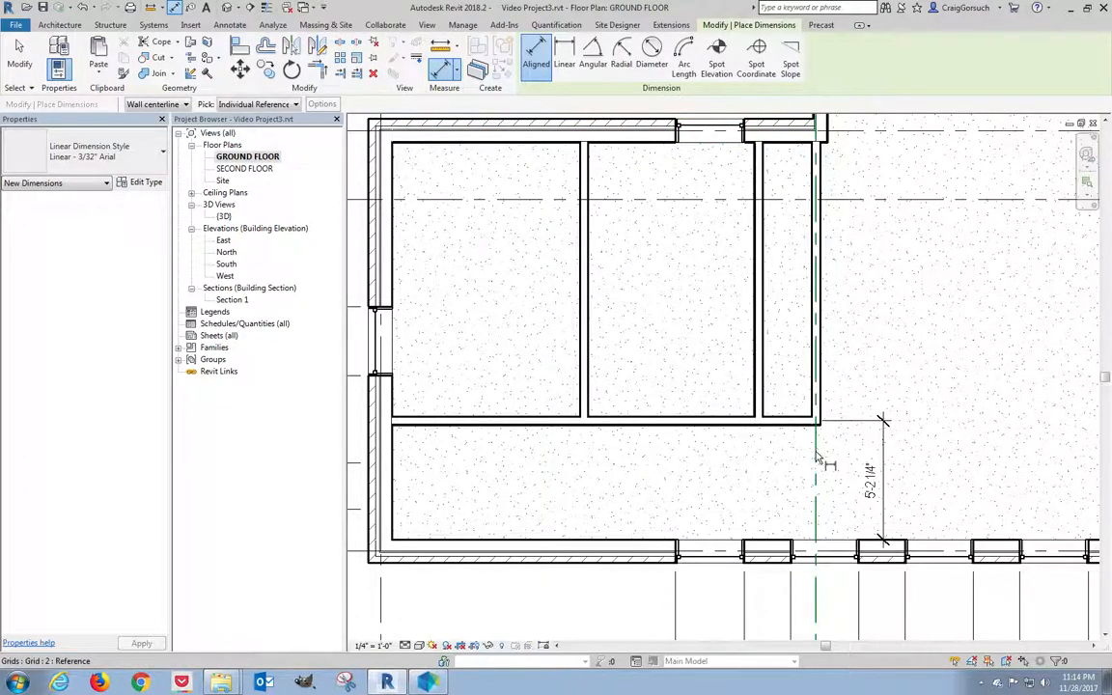
click(819, 394)
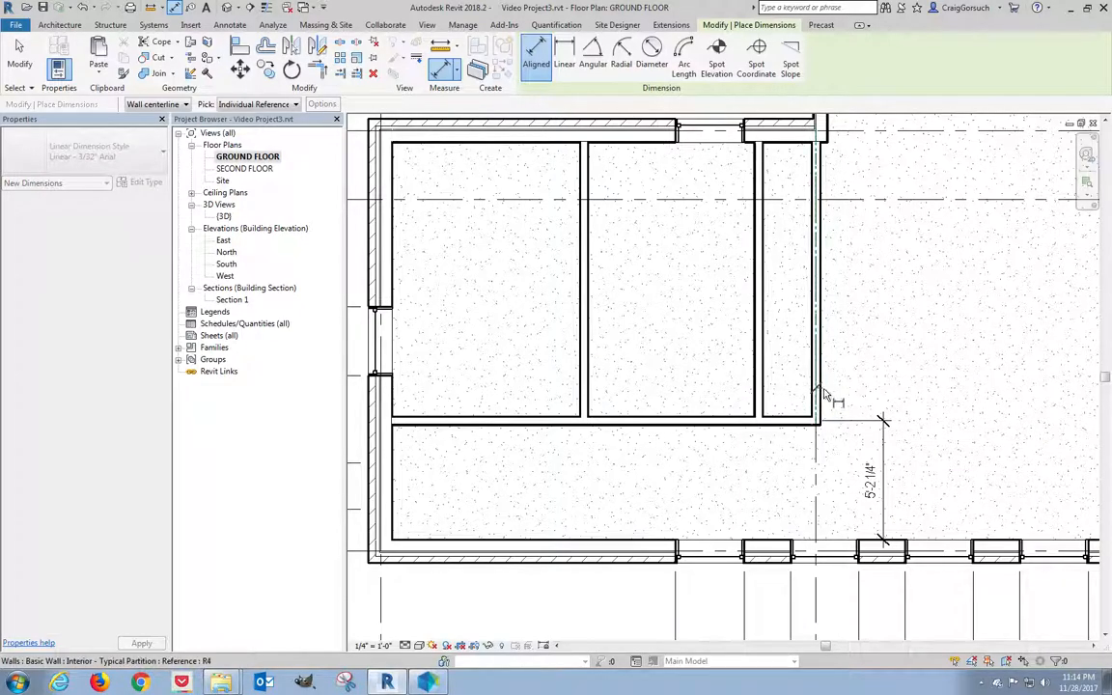
click(760, 390)
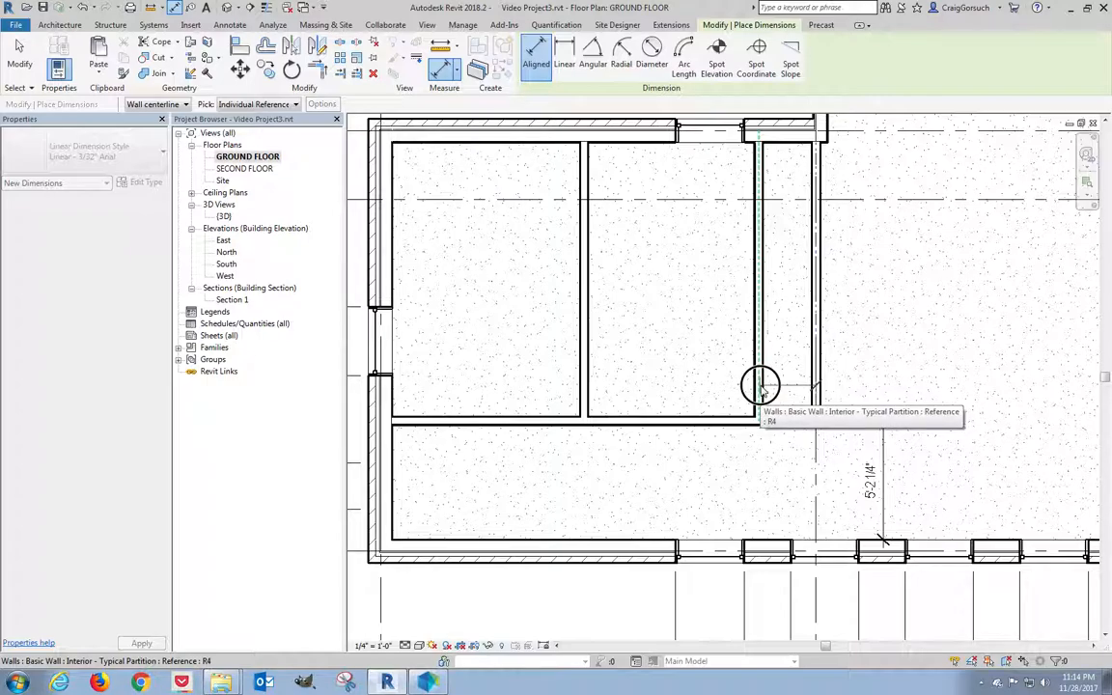
click(589, 391)
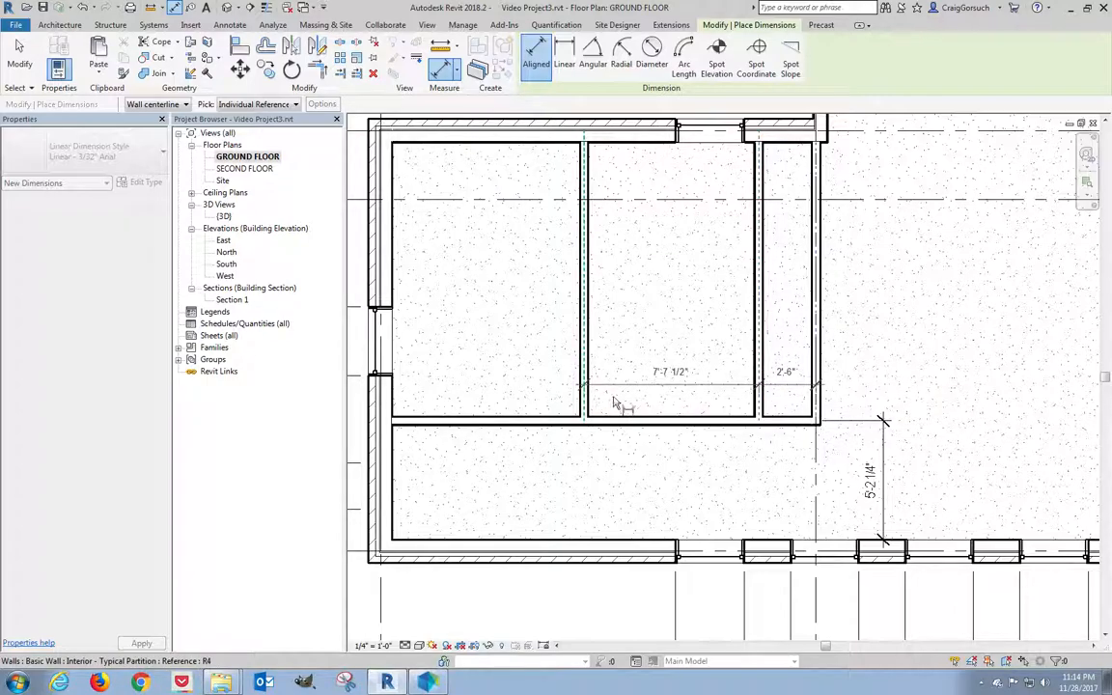
click(635, 468)
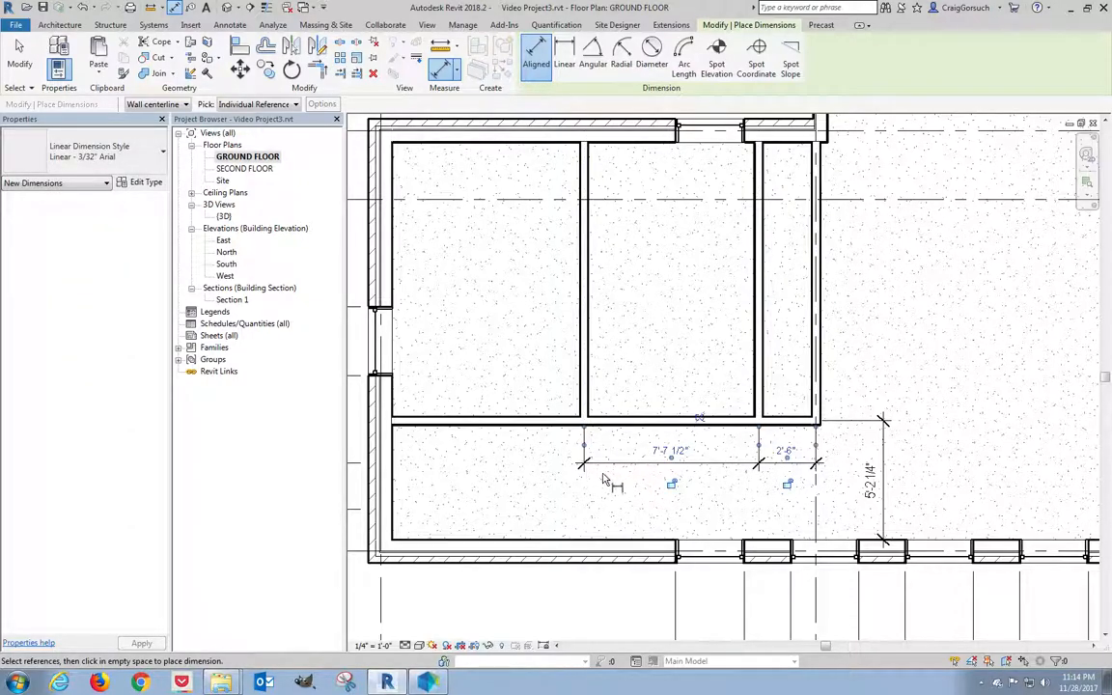
click(786, 484)
click(672, 485)
click(19, 57)
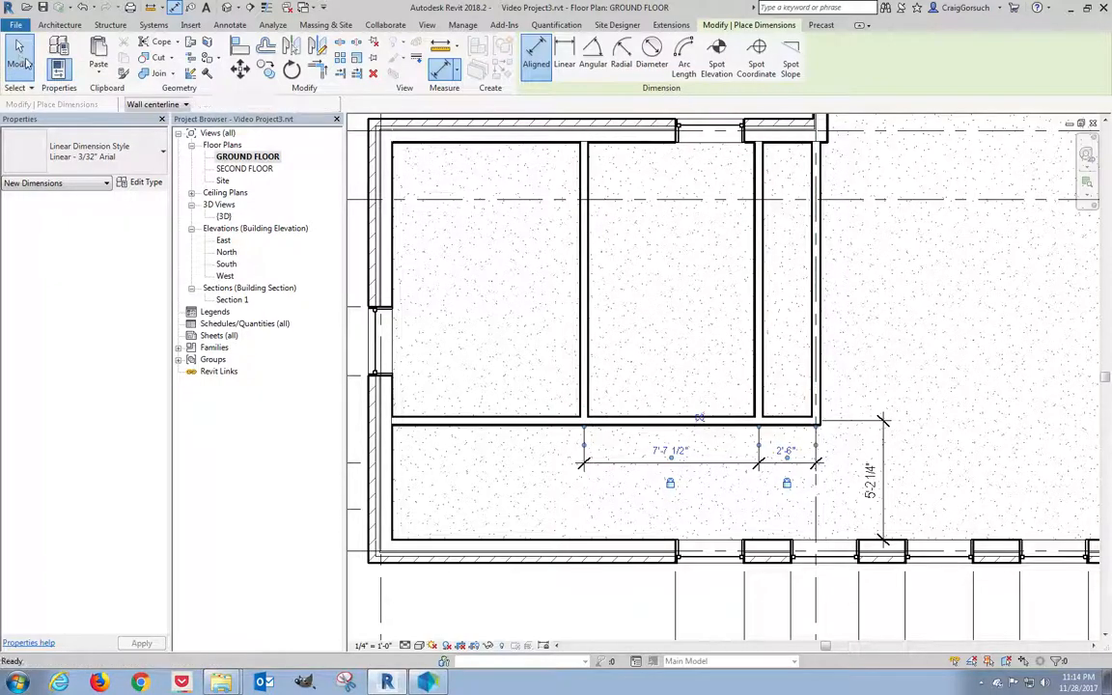
Duplicate the easternmost vertical partition's wall type as "Interior - Plumbing Partition".
click(818, 292)
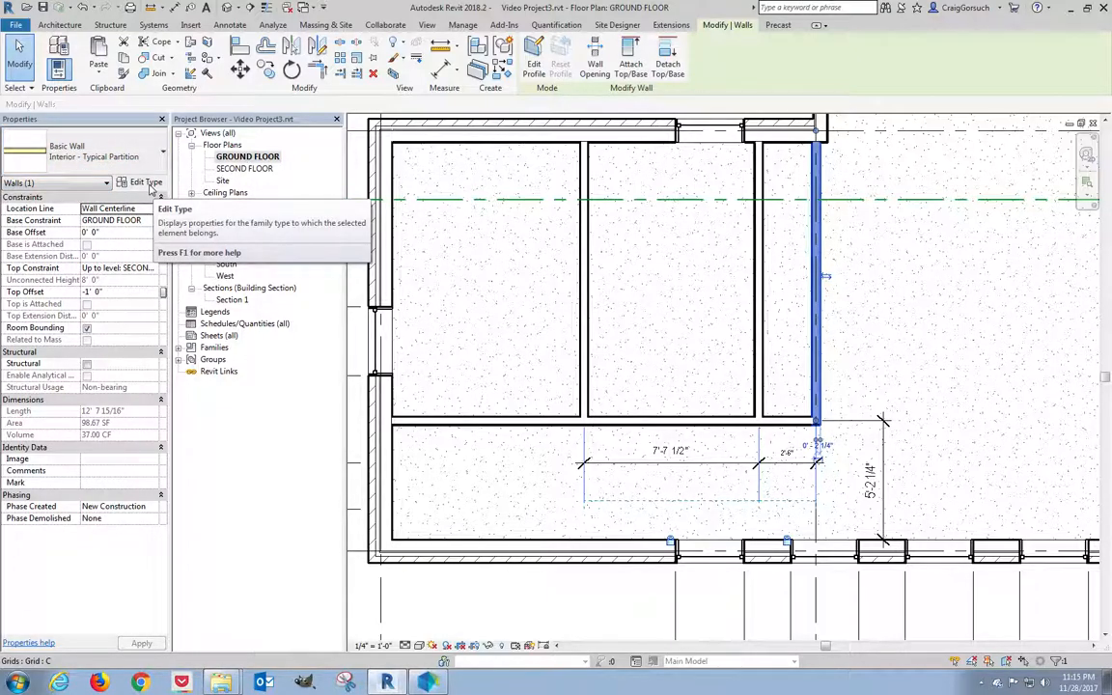
click(147, 184)
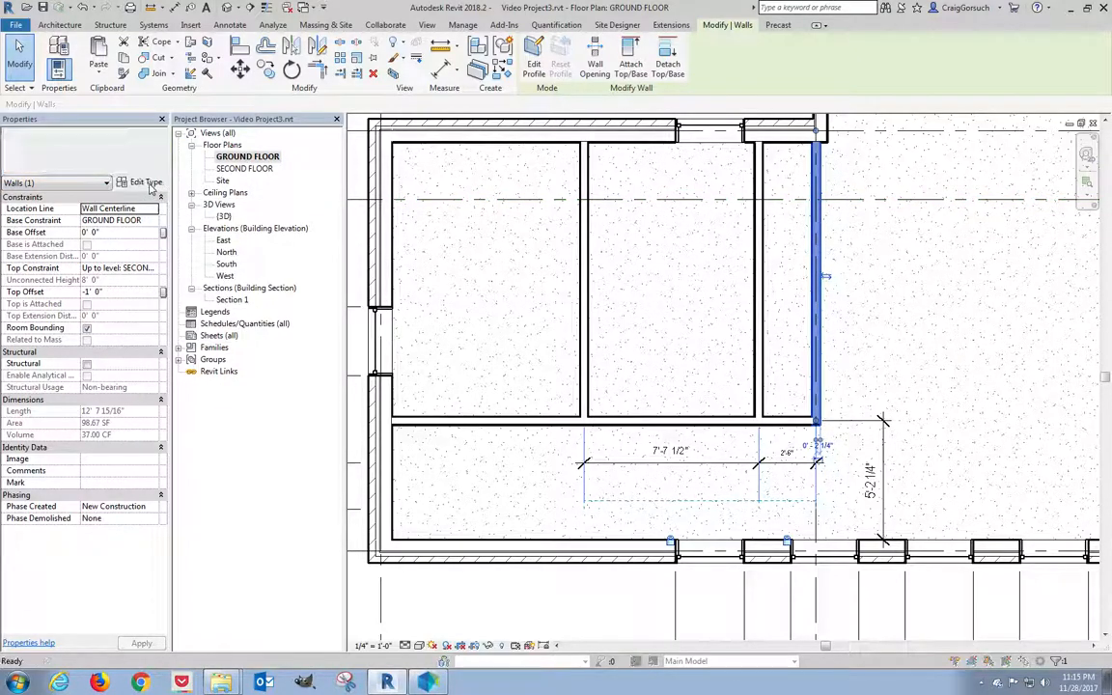
click(578, 165)
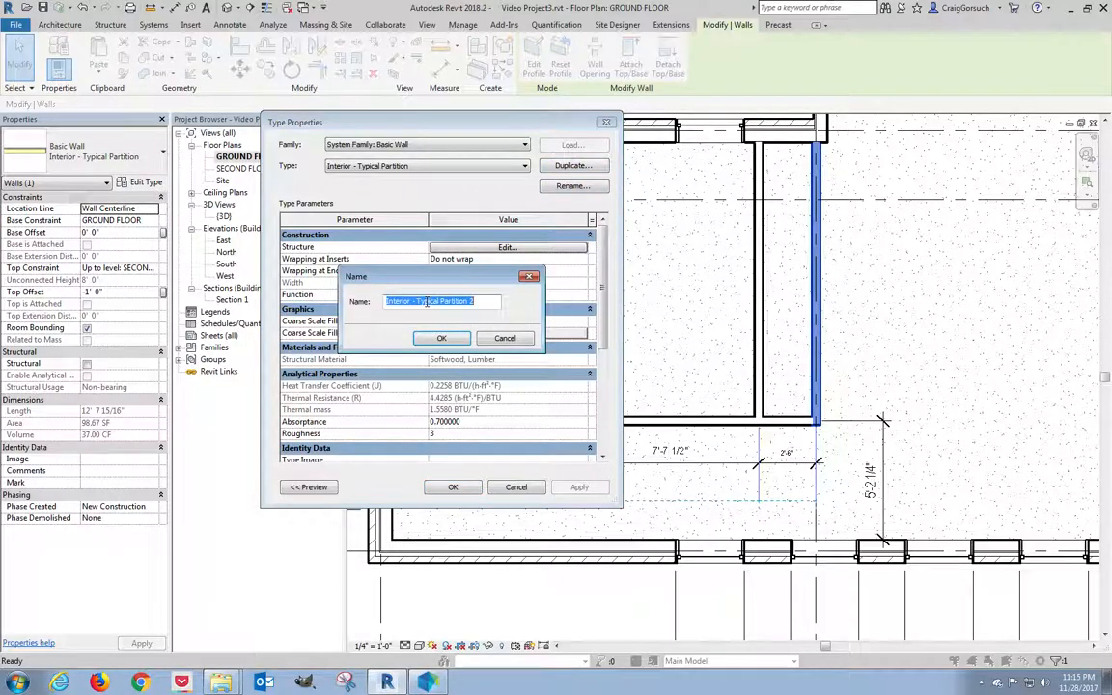
text(Interior - P)
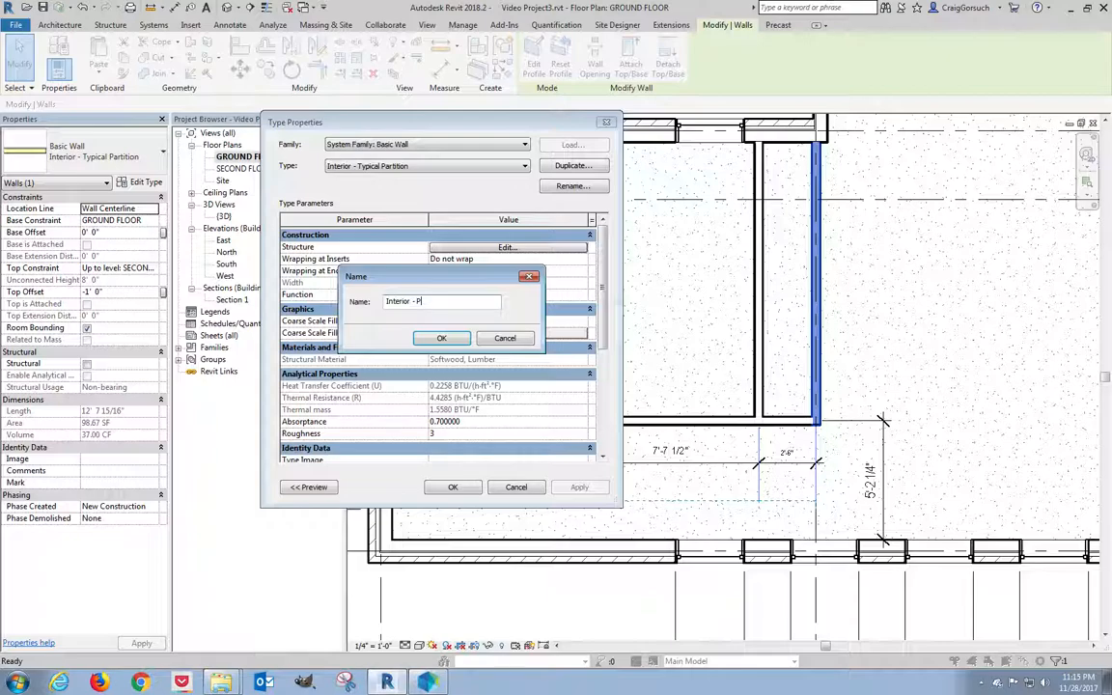
text(lubing Partim)
key(End)
click(443, 340)
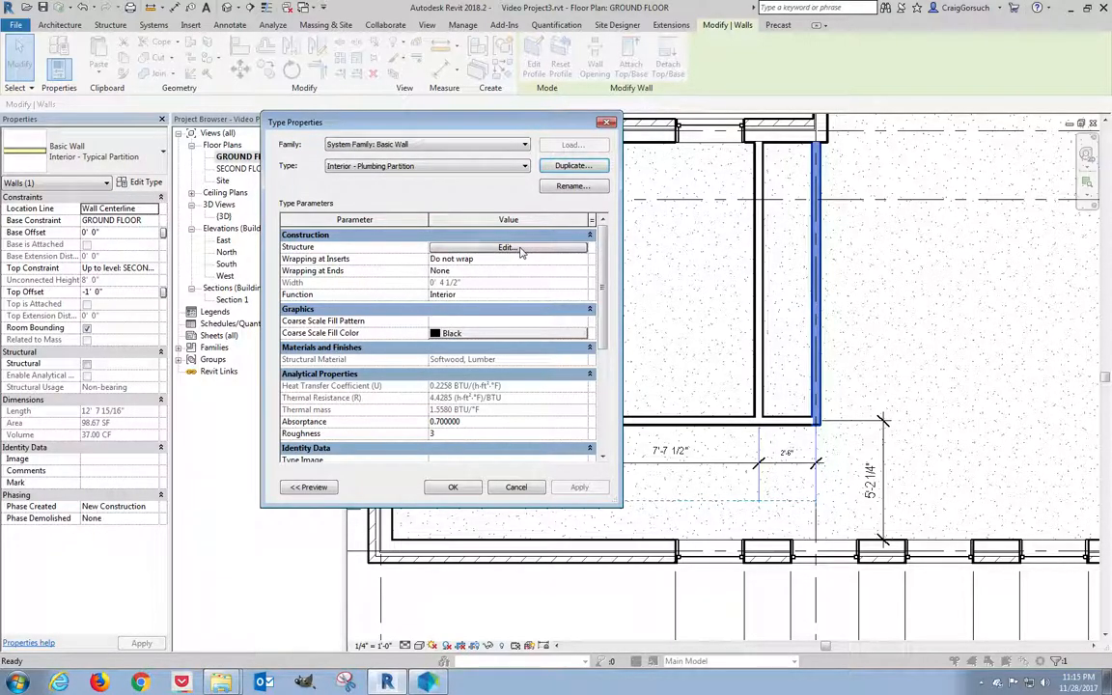
Set the plumbing partition type's structure layer to 5 1/2" thick and accept the type changes.
click(470, 249)
click(473, 267)
text(0)
text( 5.5)
key(Tab)
click(438, 487)
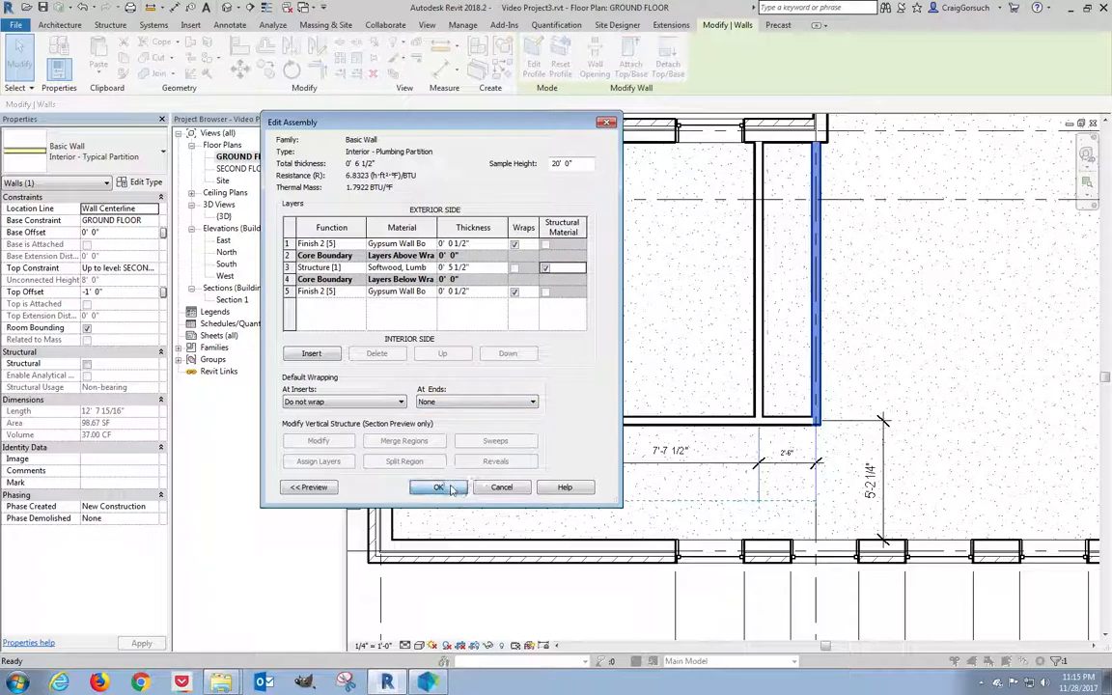
click(470, 492)
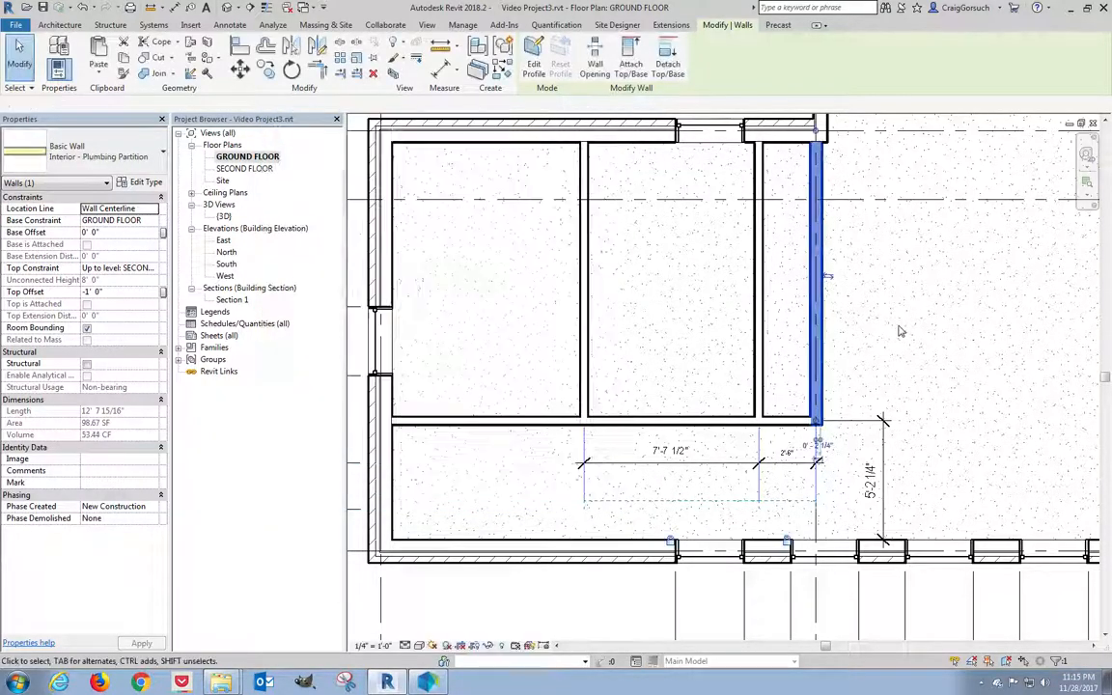
click(895, 331)
Align the plumbing partition's east face with the interior face of the metal panel exterior wall to its north.
middle_drag(883, 164, 812, 251)
scroll(811, 239, up, 3)
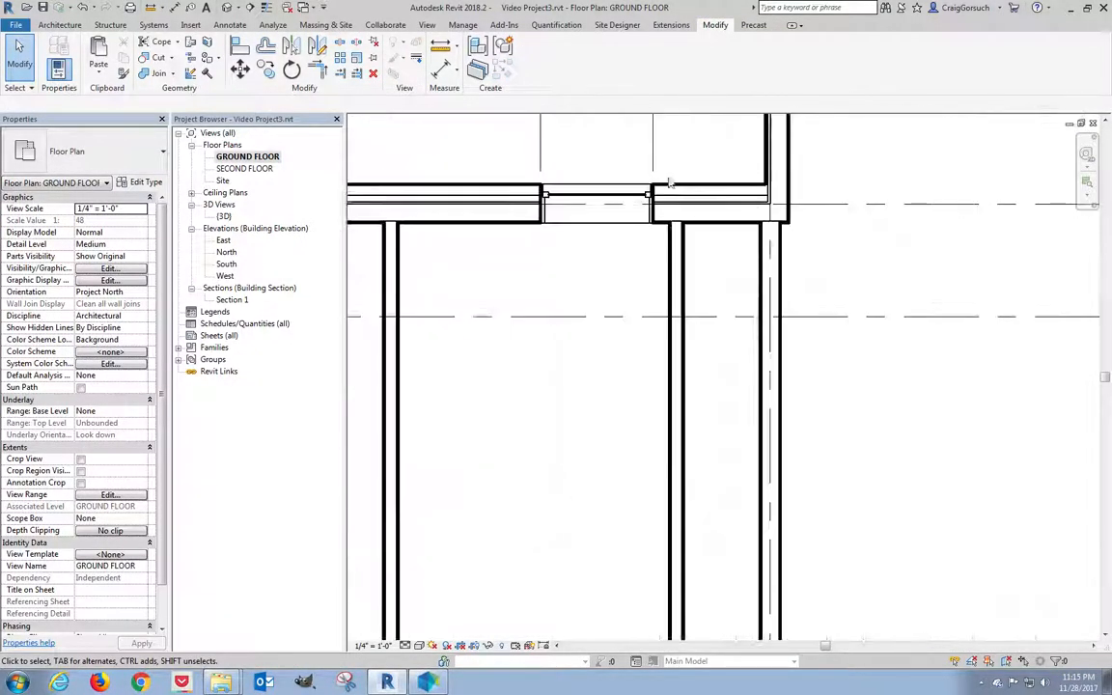
click(240, 45)
middle_drag(813, 238, 686, 458)
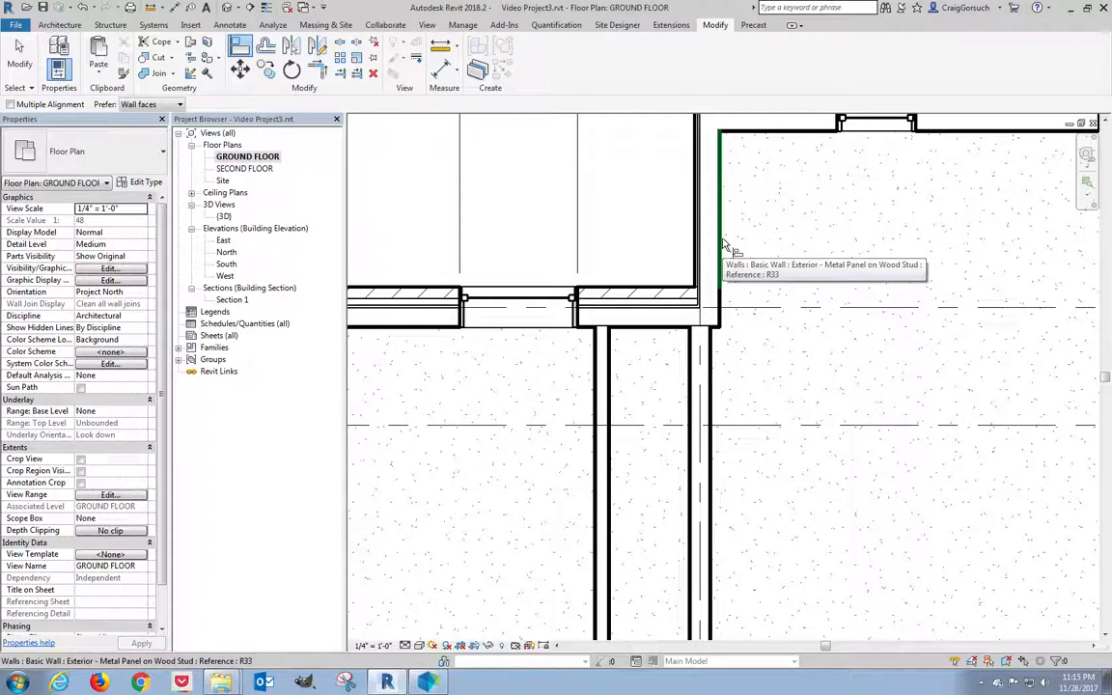
click(721, 238)
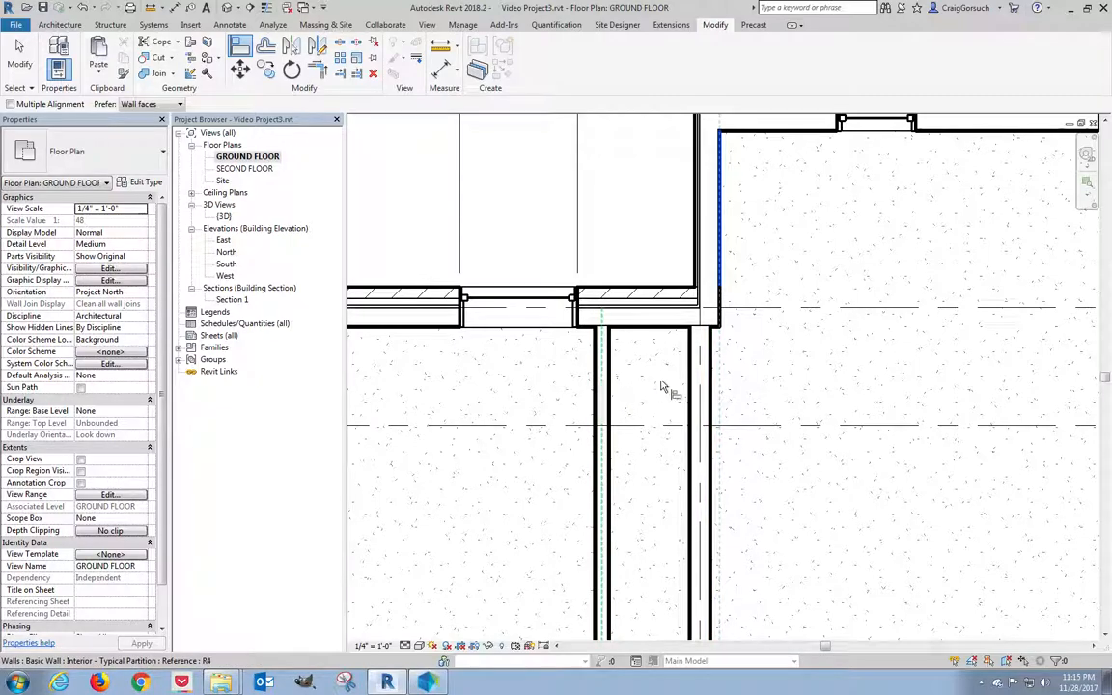
click(713, 387)
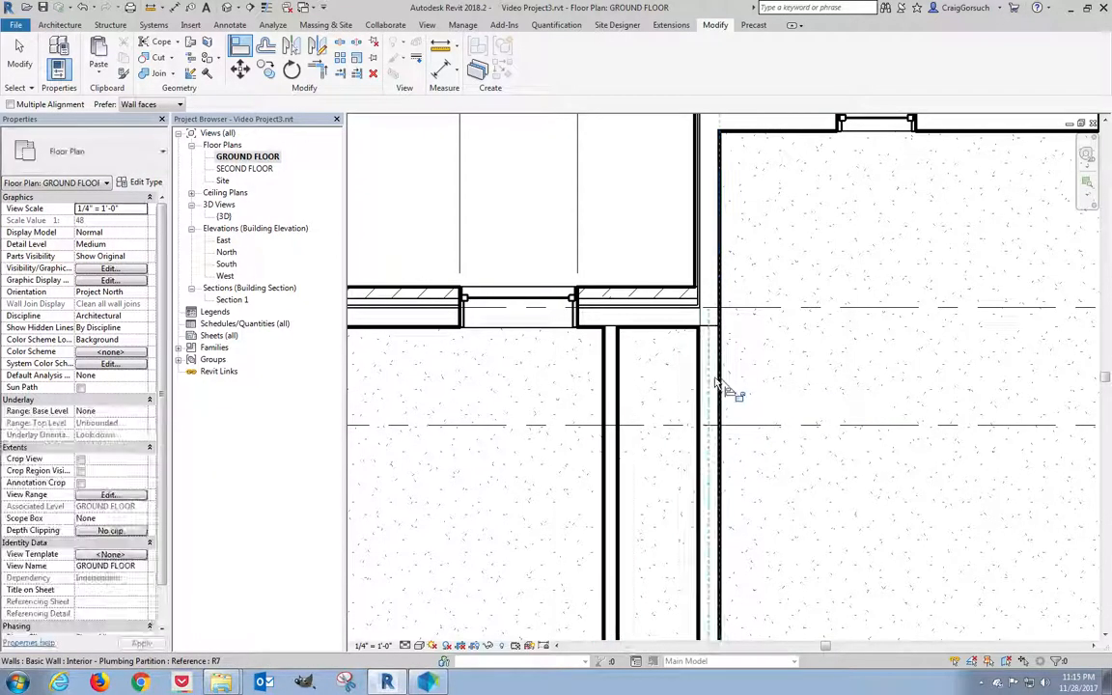
scroll(828, 324, up, 1)
scroll(827, 323, down, 5)
middle_drag(802, 460, 837, 271)
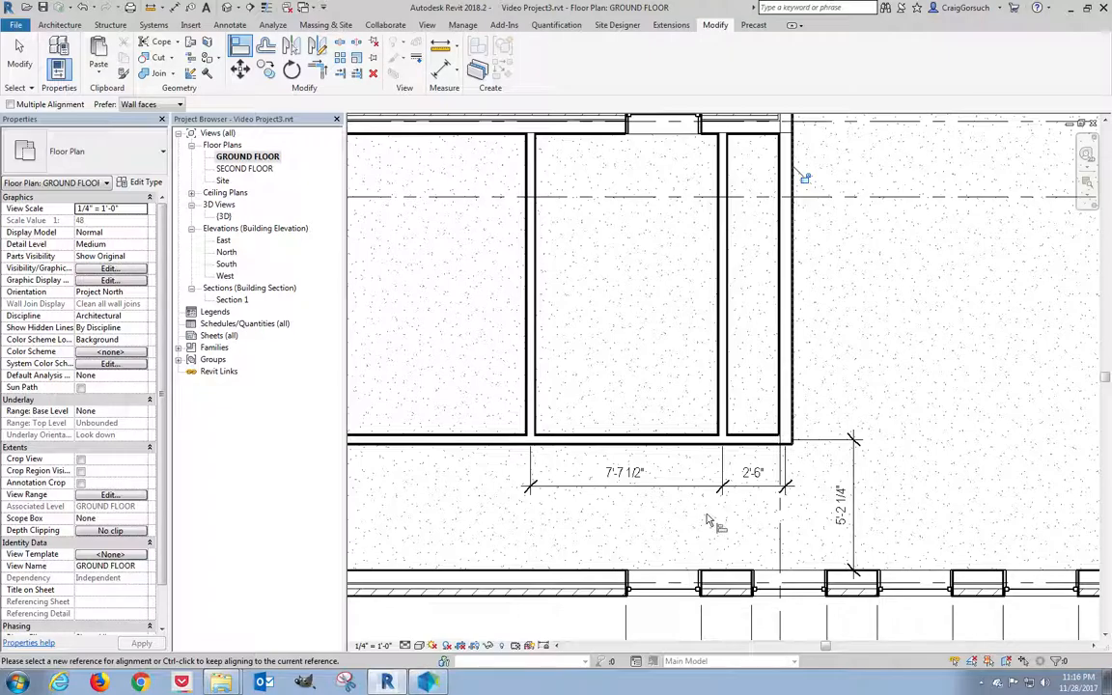
key(Escape)
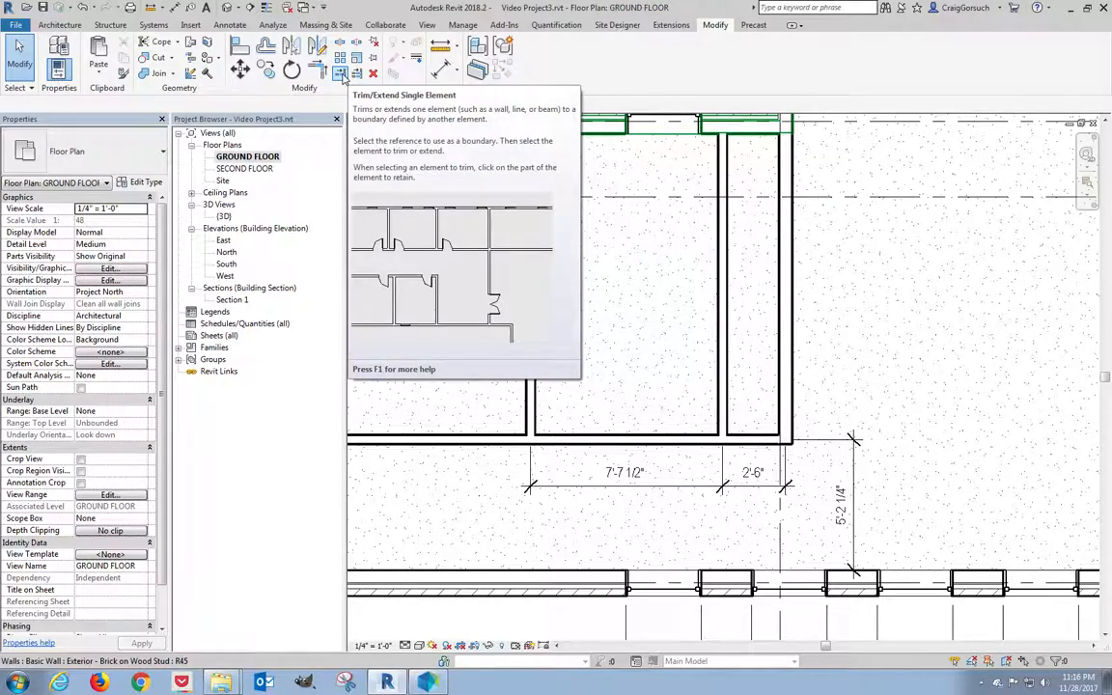
Extend the westernmost vertical partition to the south exterior wall and trim it at the horizontal partition, keeping only the southern part.
click(342, 75)
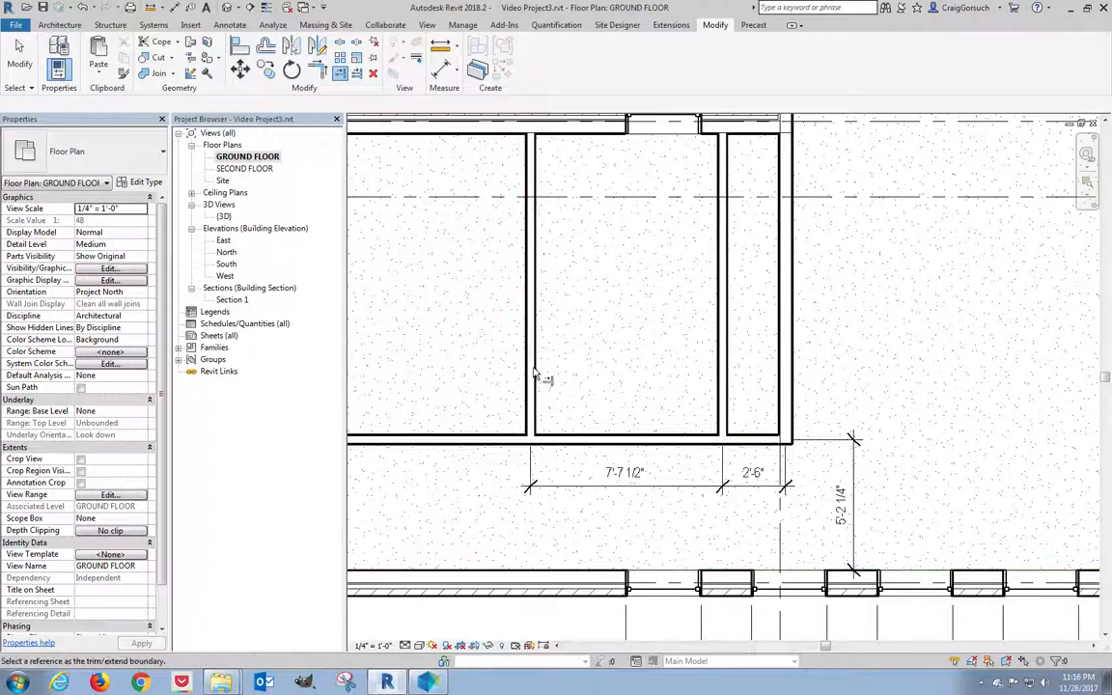
click(522, 574)
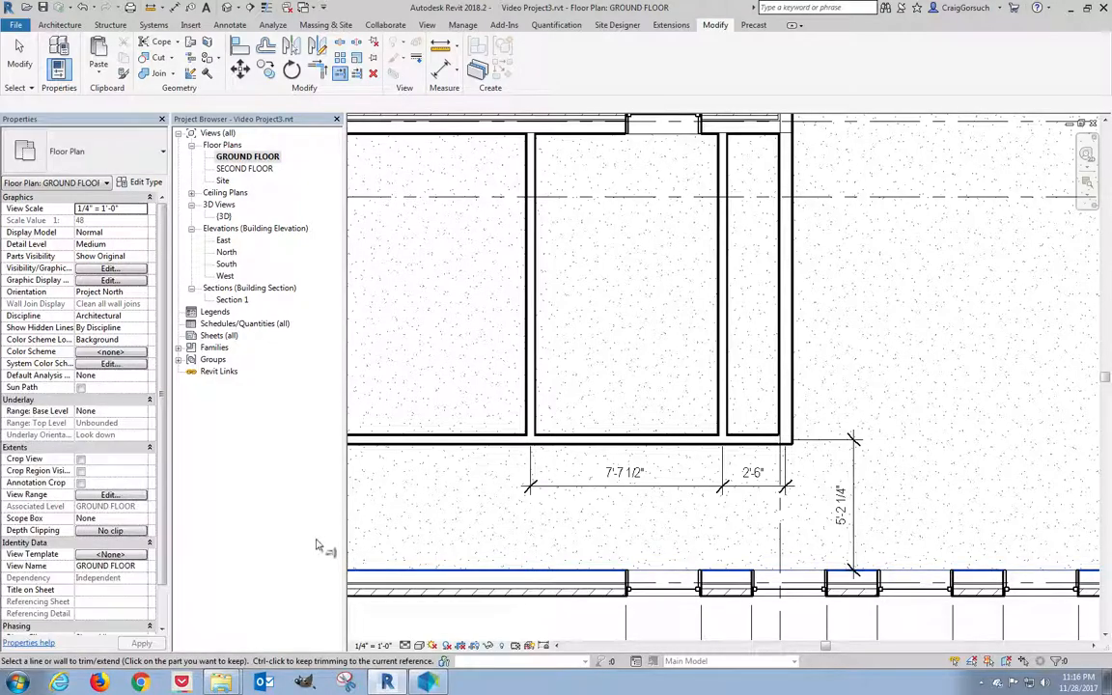
click(530, 396)
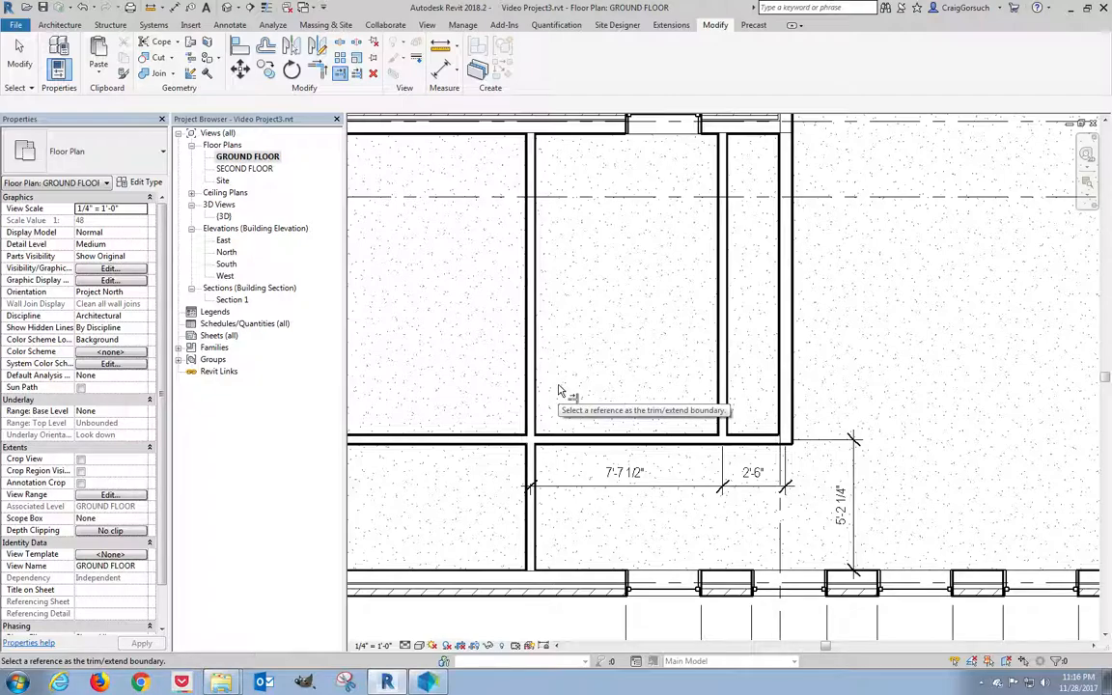
click(554, 447)
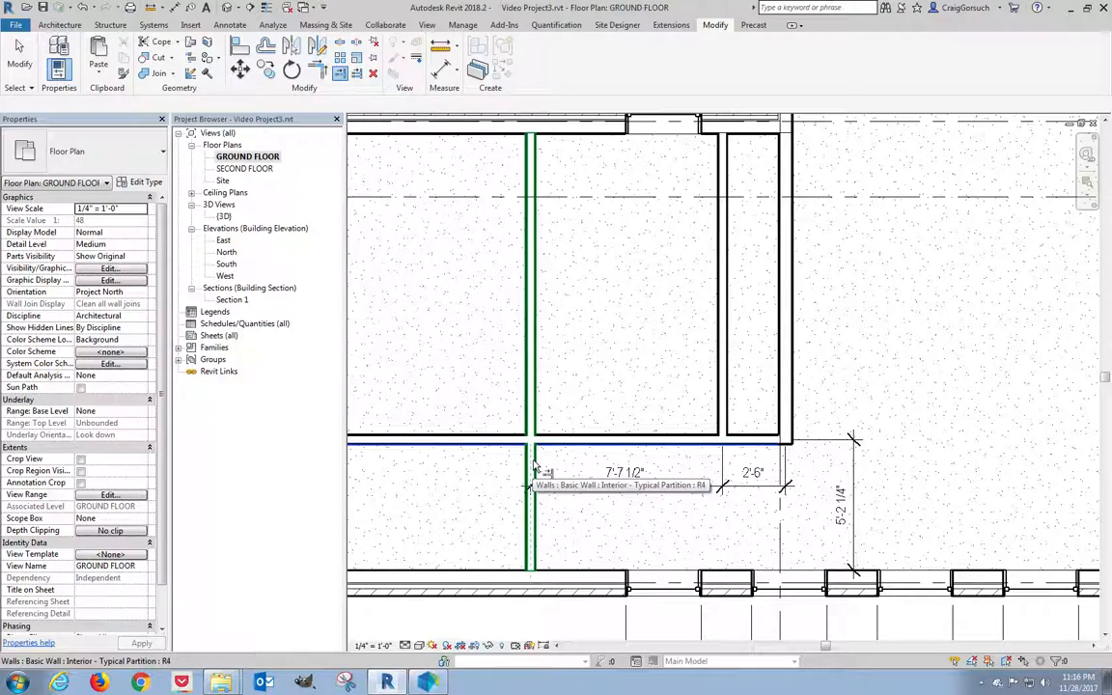
click(534, 468)
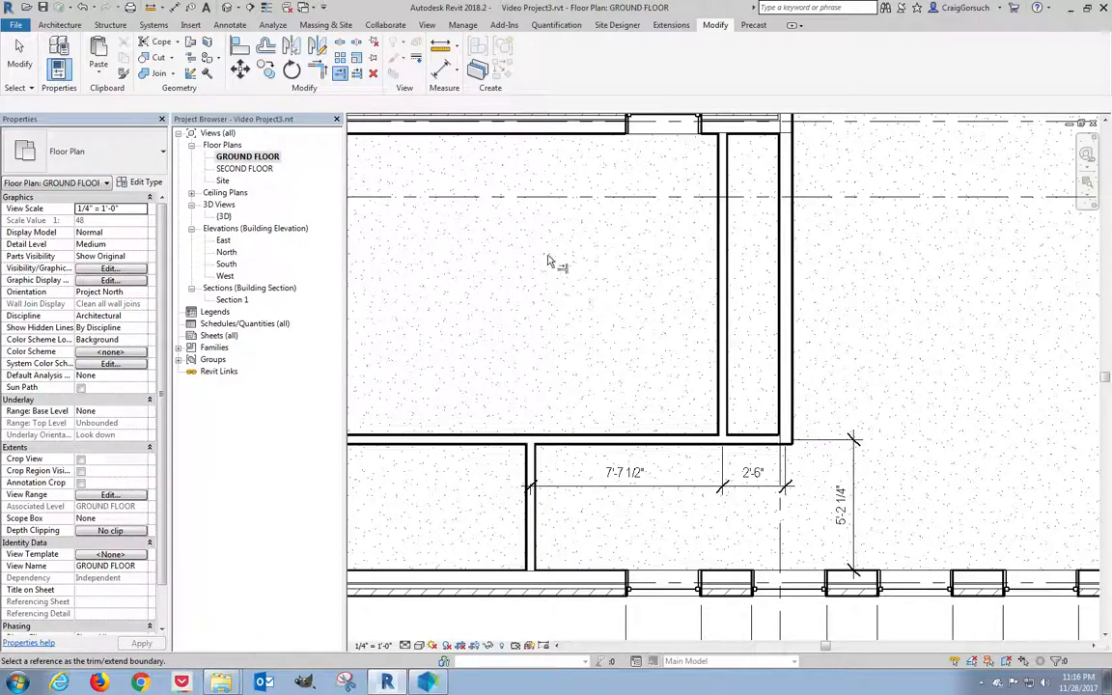
Start placing doors and open the residential families Door-Interior-Double-Pocket-2_Panel-Wood and Door-Interior-Single-2_Panel-Wood for loading.
click(19, 56)
scroll(532, 330, down, 1)
scroll(534, 329, down, 1)
middle_drag(534, 329, 603, 353)
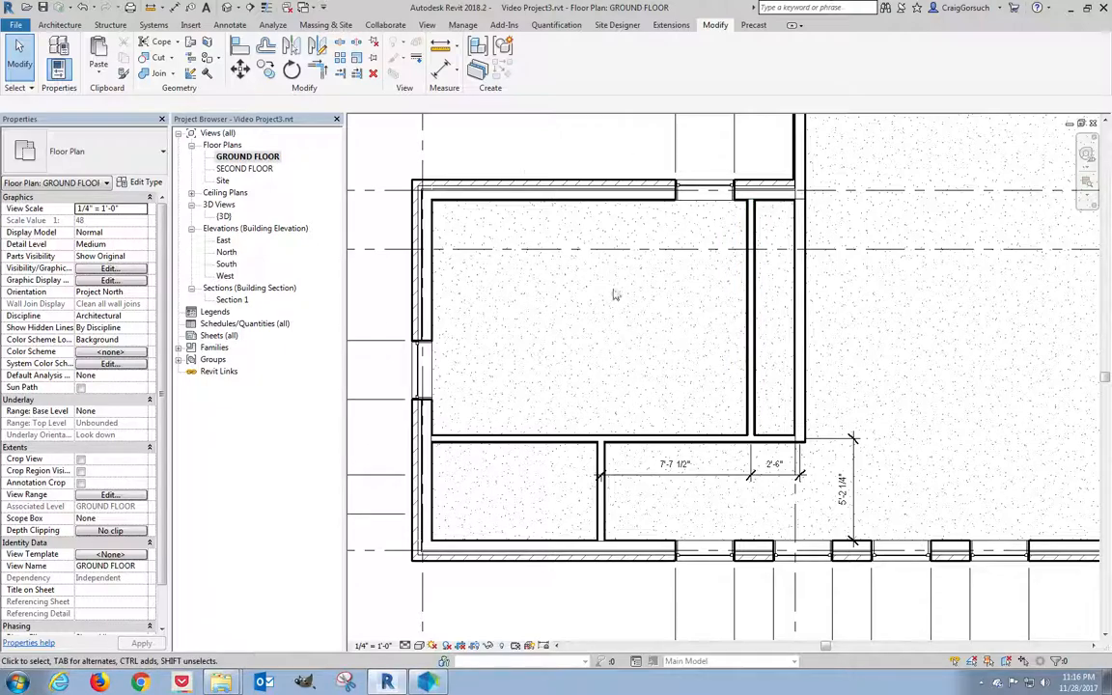
click(50, 26)
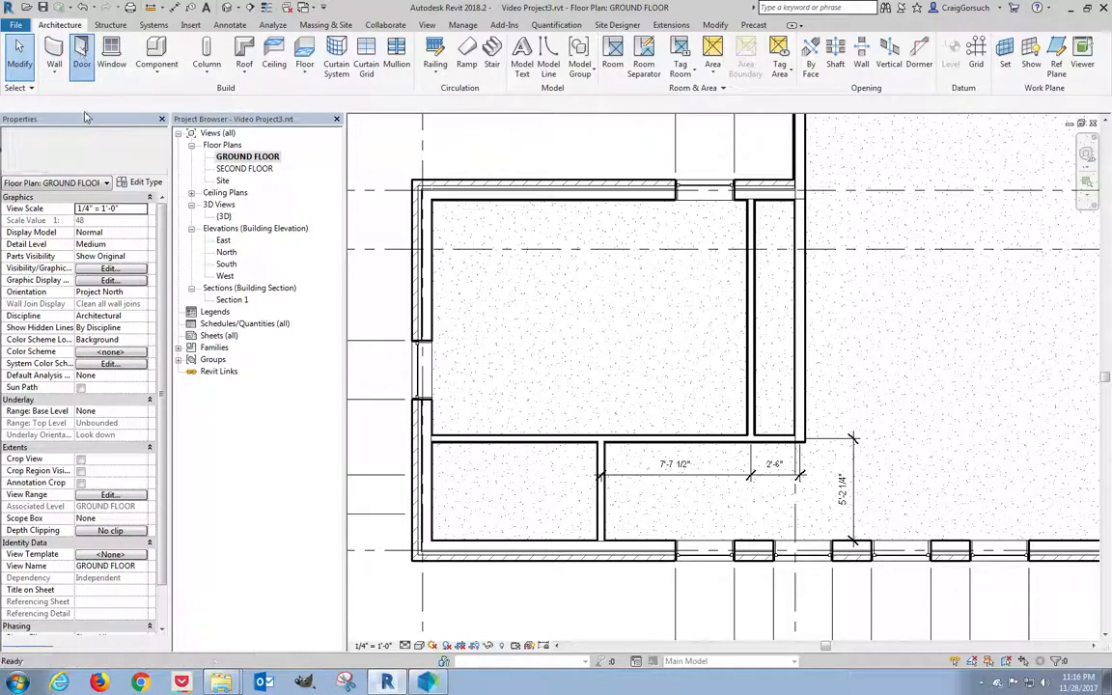
click(81, 56)
click(534, 60)
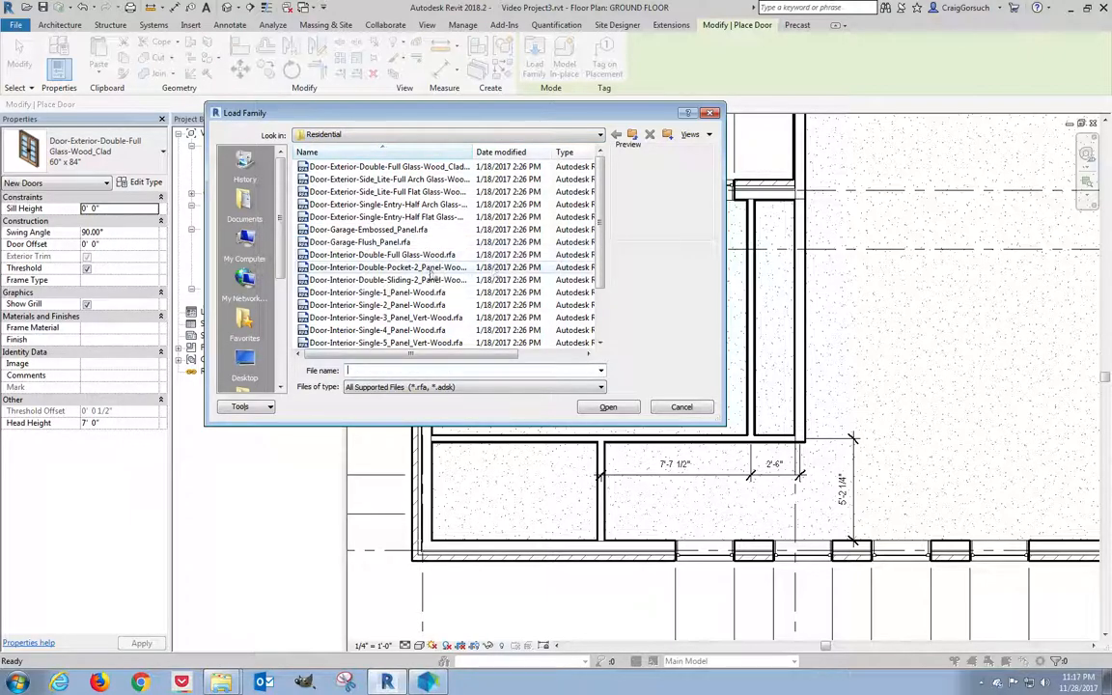
click(346, 268)
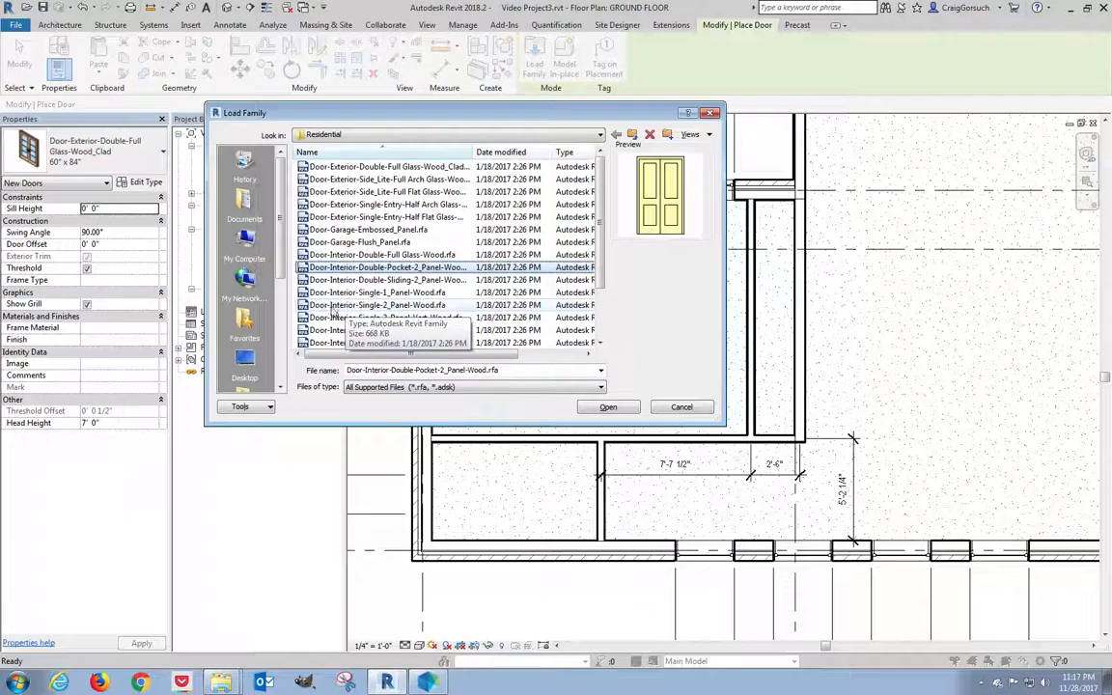
click(373, 306)
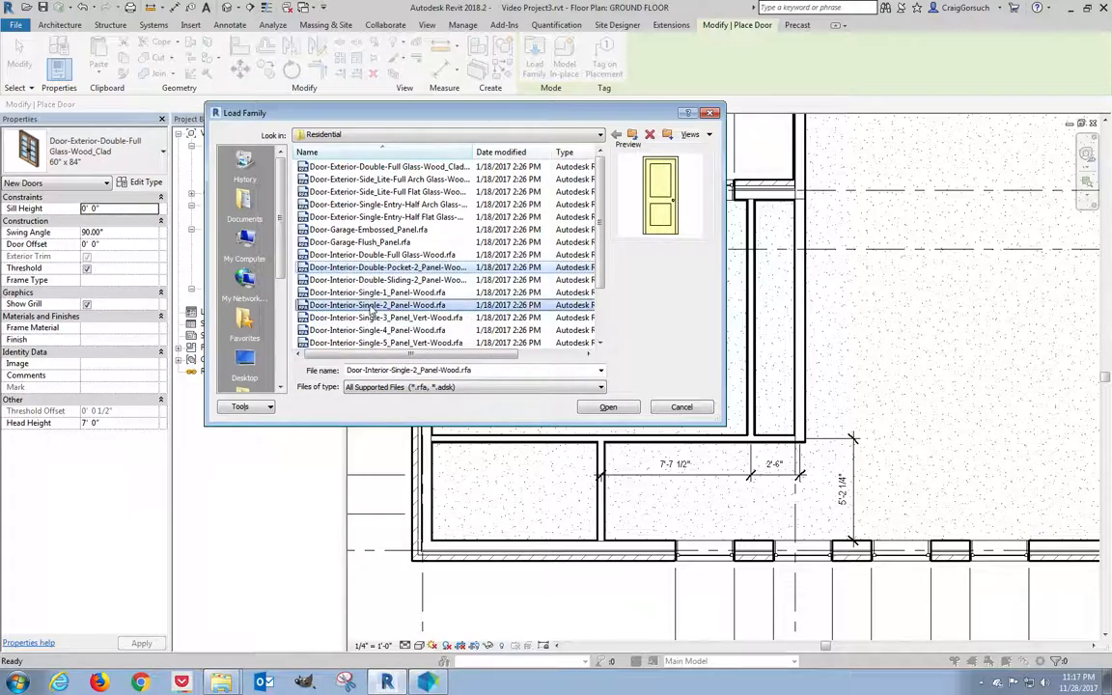
click(608, 408)
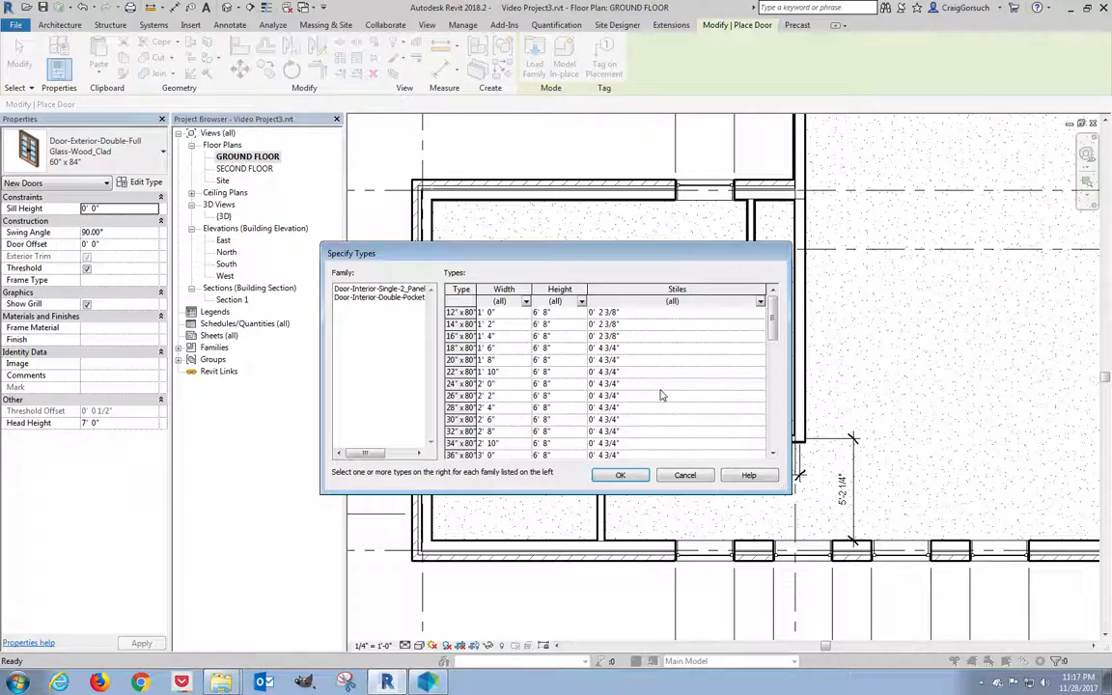
Load the 12" x 84" through 36" x 84" types of the single two-panel door and accept the large number of types.
drag(773, 316, 777, 357)
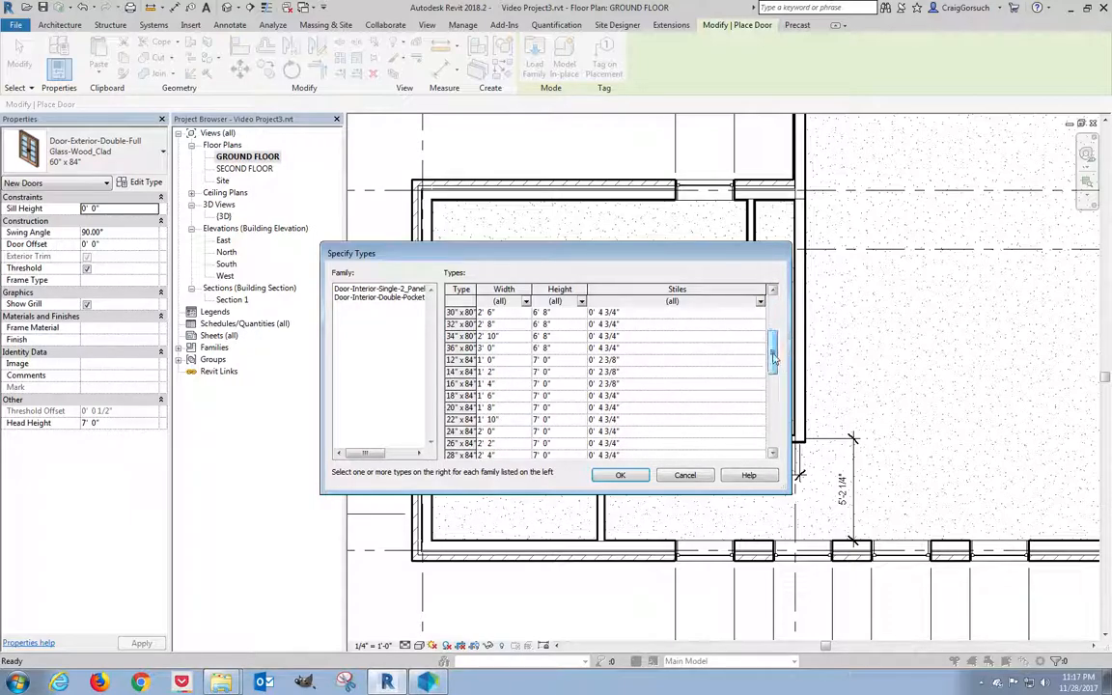
click(462, 360)
drag(773, 347, 773, 386)
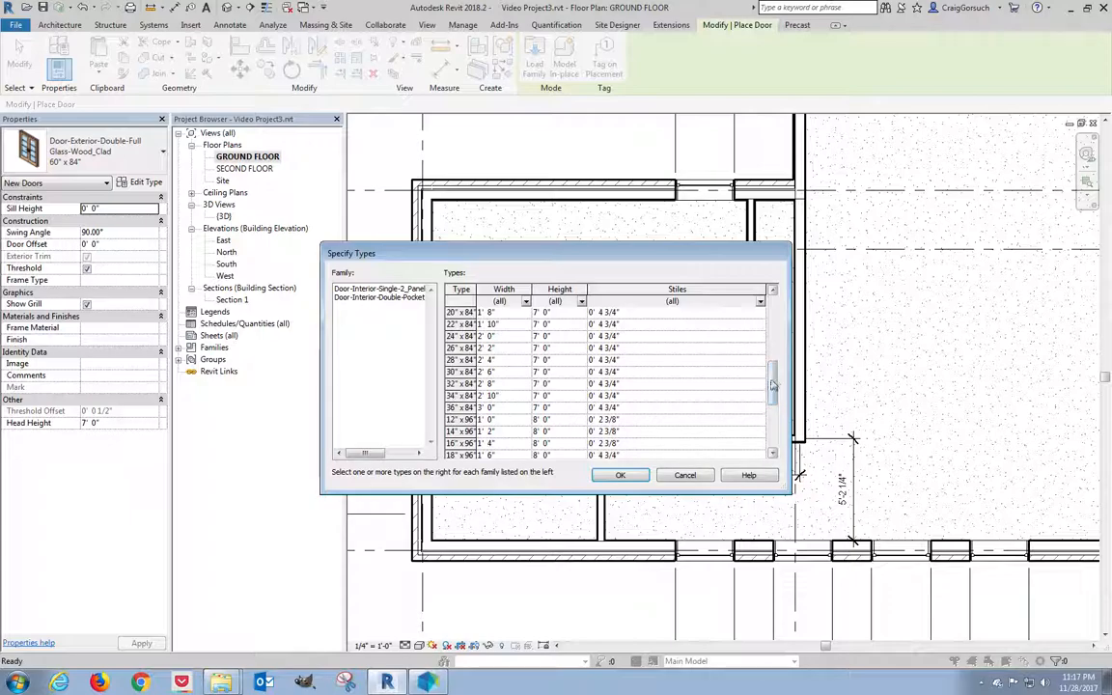
shift+click(461, 408)
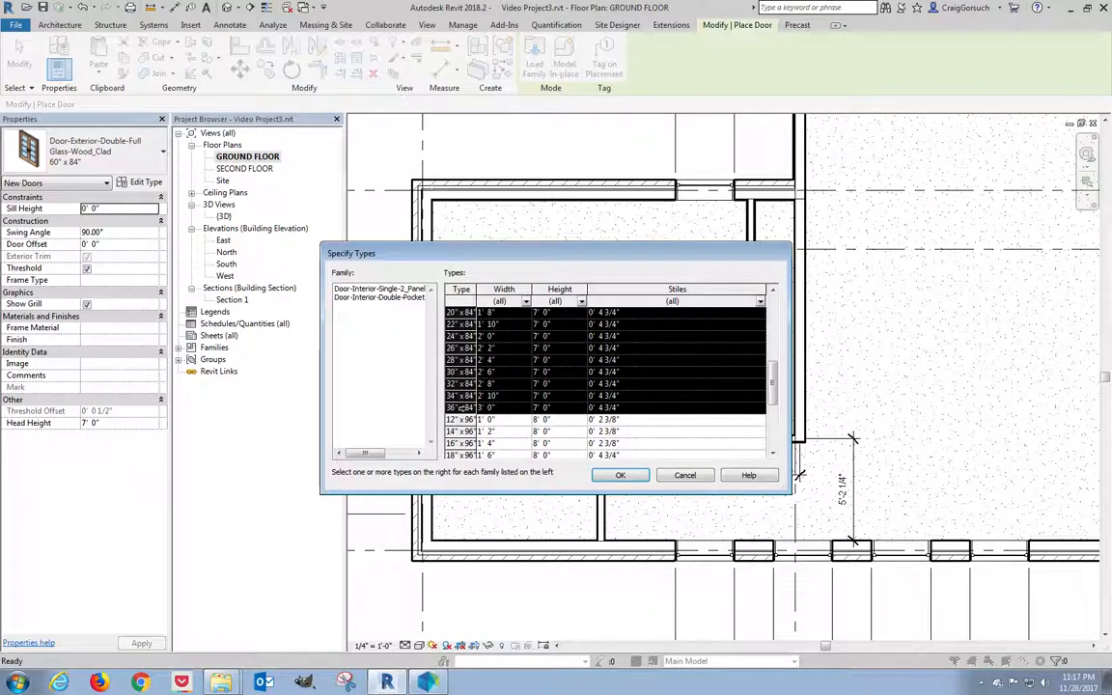
click(621, 476)
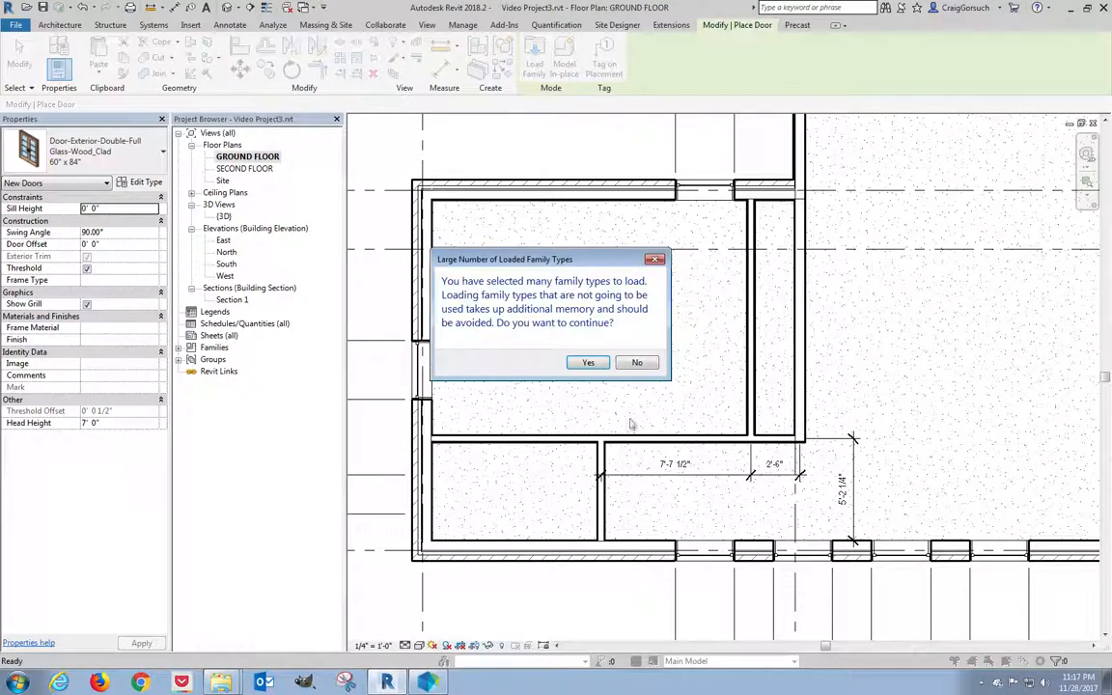
click(589, 363)
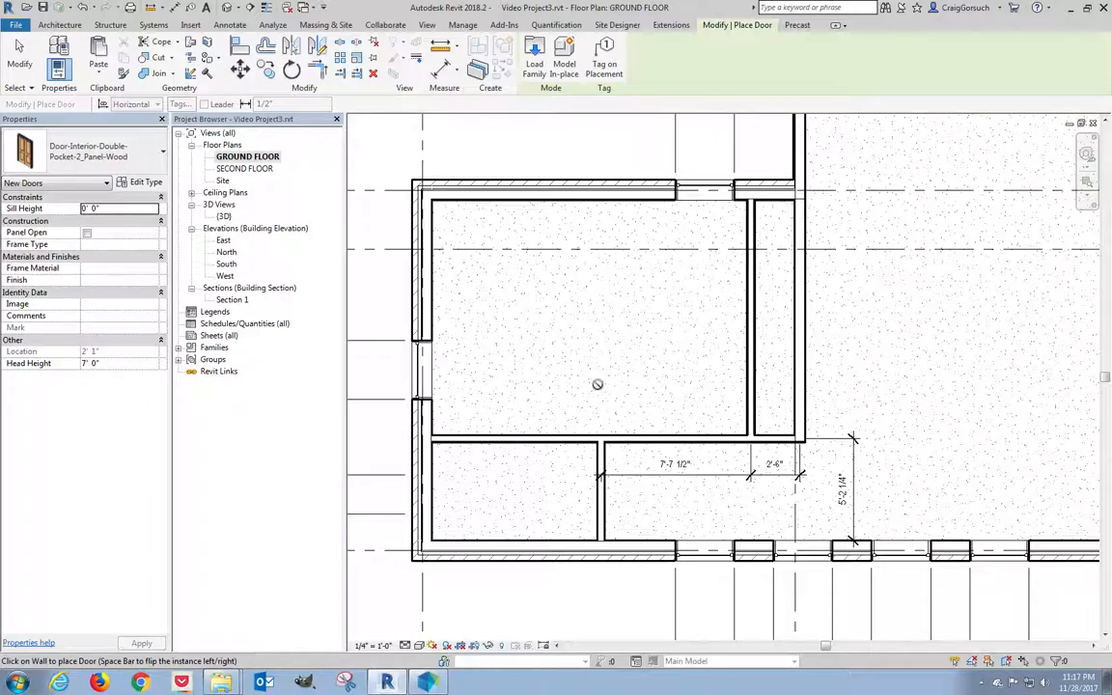
Load the 60" x 84" through 72" x 84" types of Door-Interior-Double-Pocket-2_Panel-Wood from the family file.
click(106, 158)
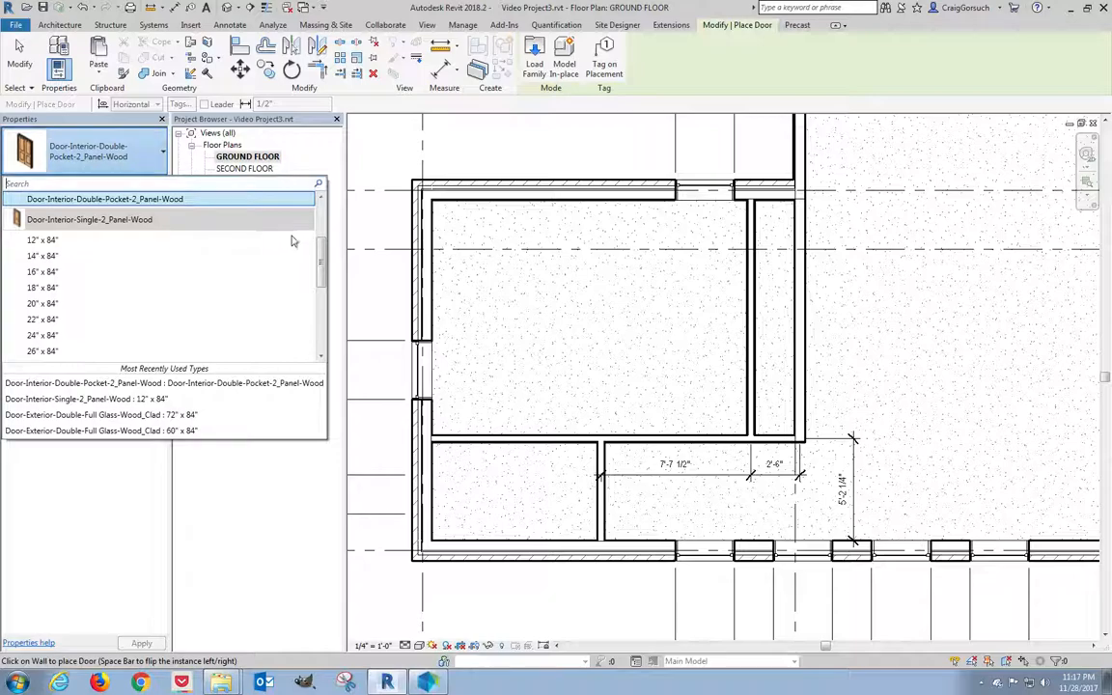
drag(319, 259, 323, 251)
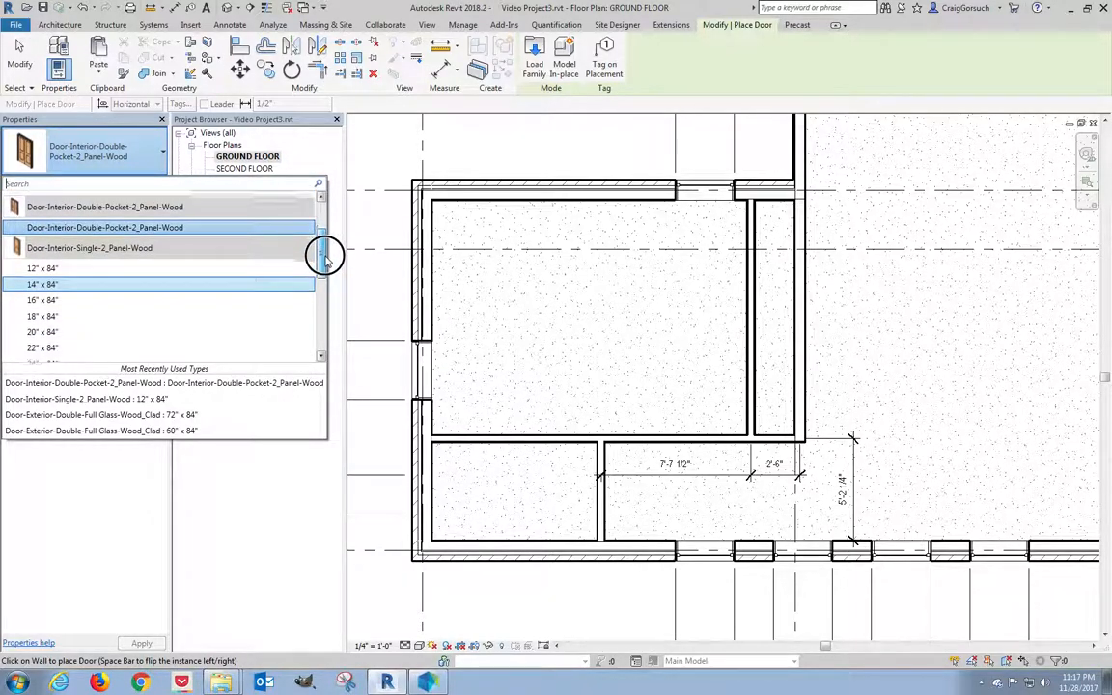
mouse_move(131, 231)
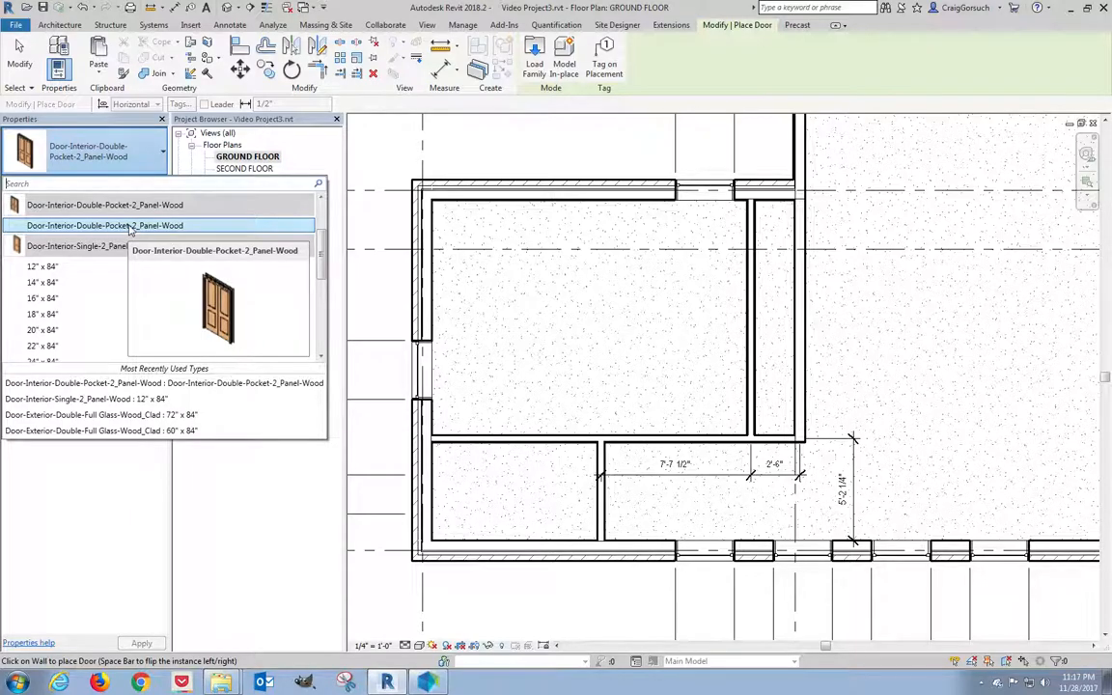
click(130, 228)
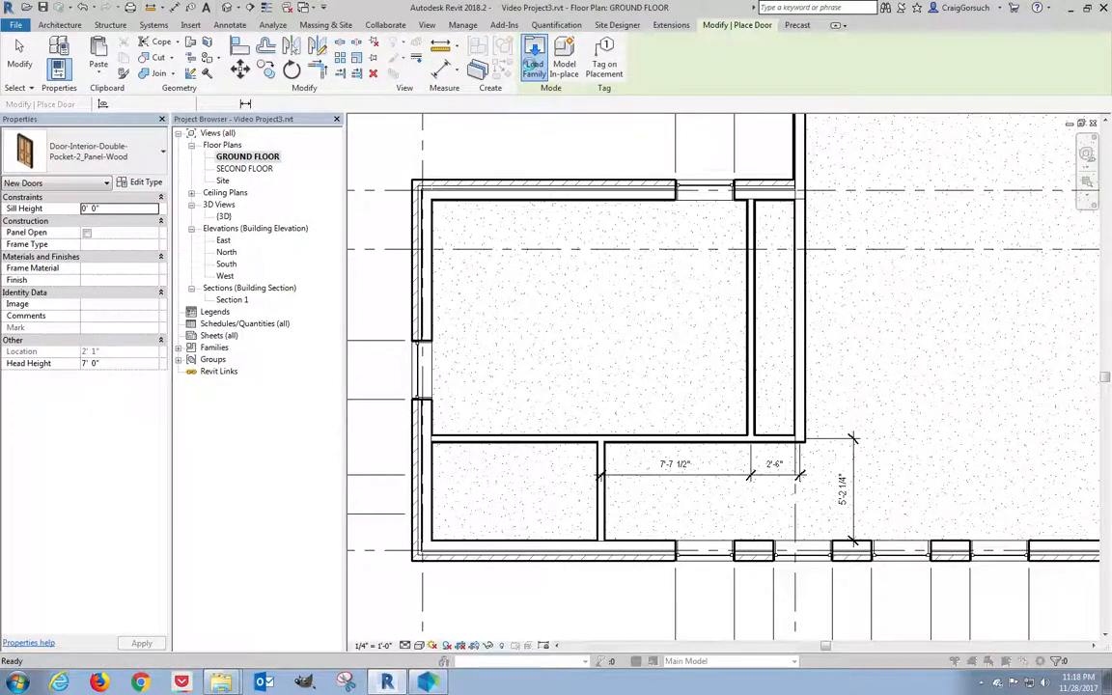
click(533, 58)
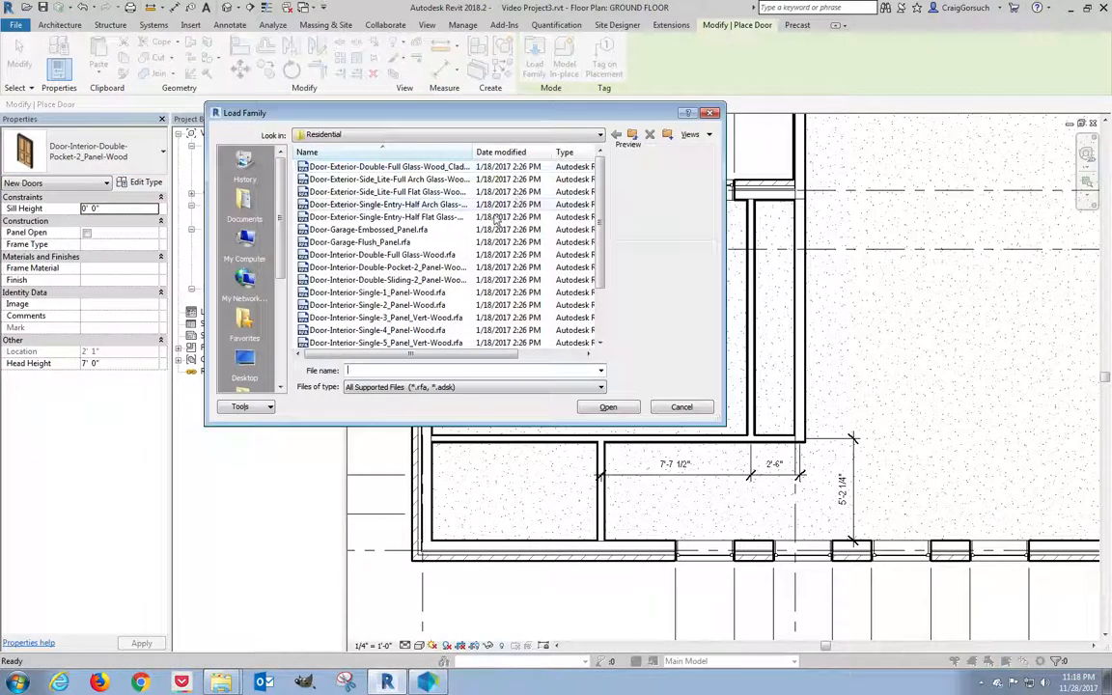
click(396, 267)
click(599, 410)
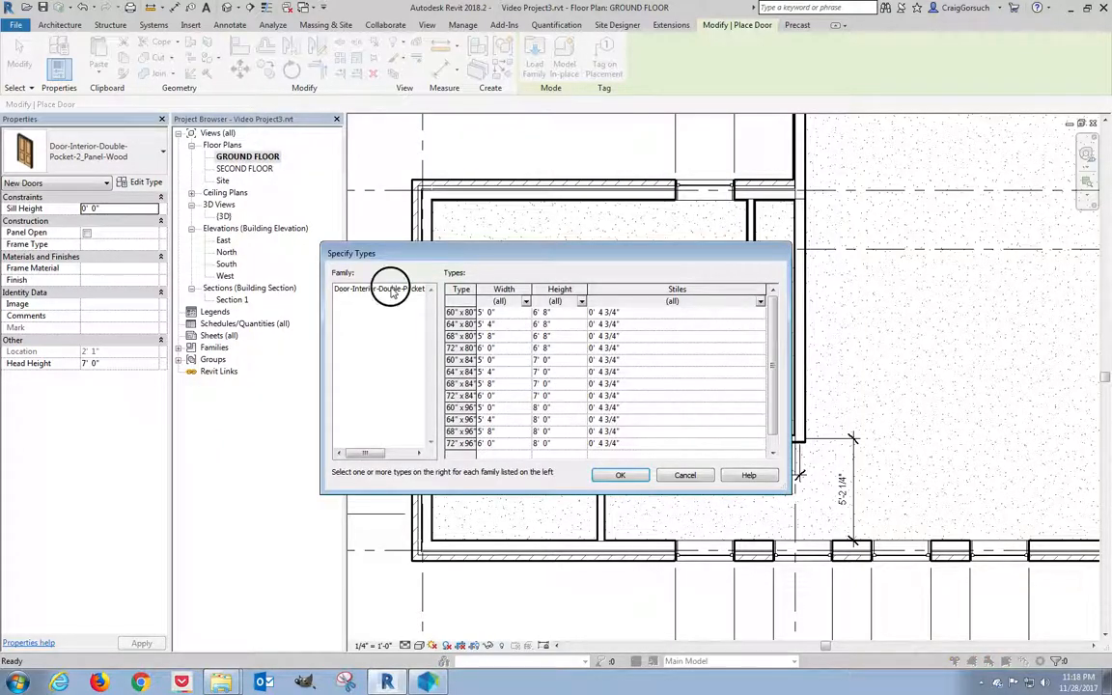
click(380, 288)
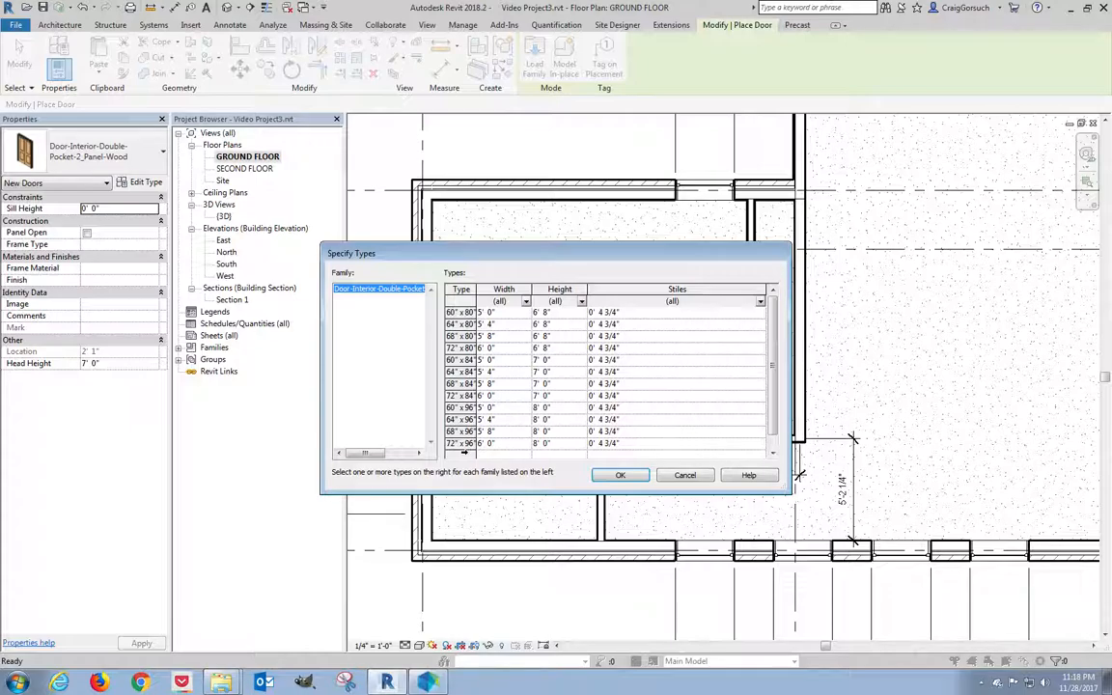
click(463, 396)
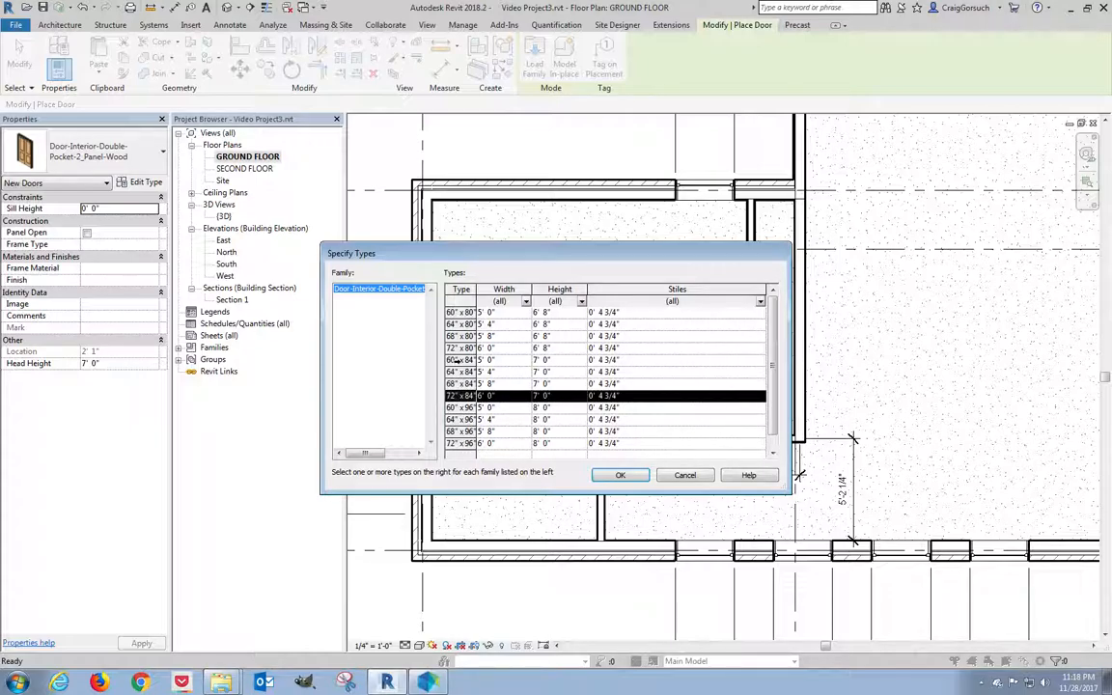
shift+click(456, 360)
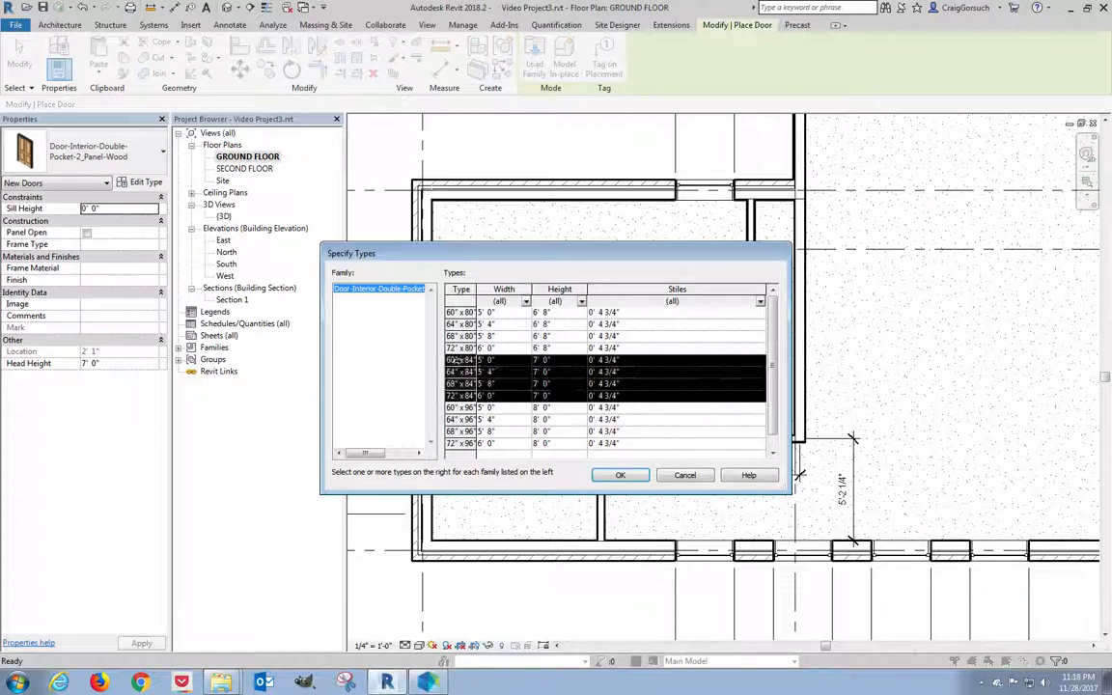
click(621, 477)
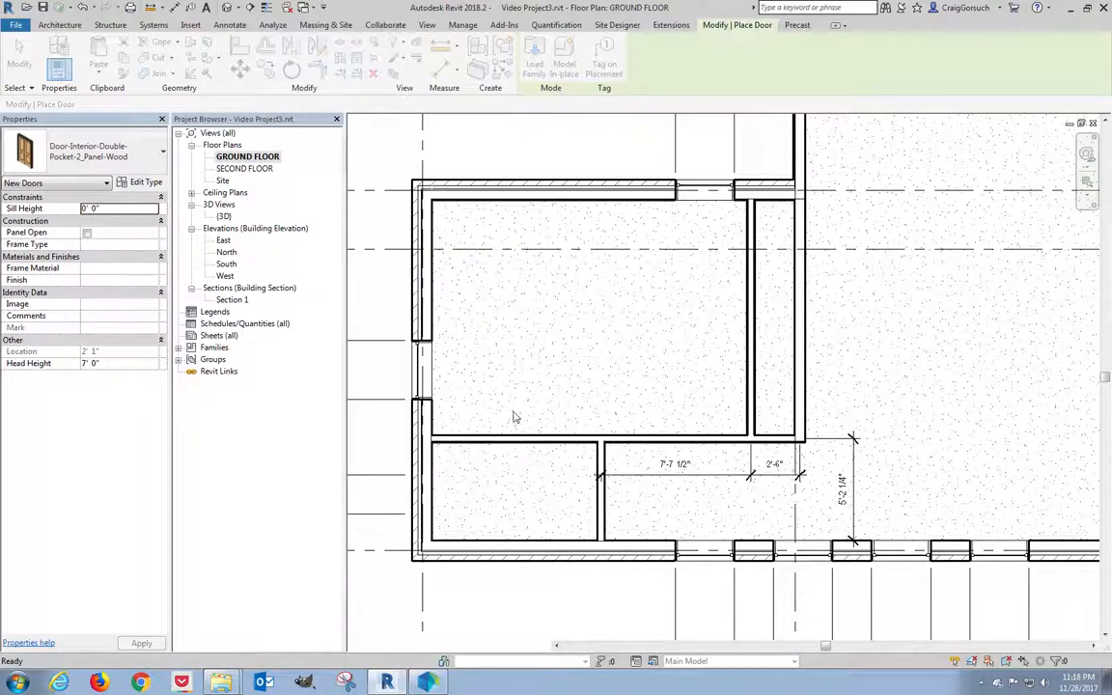
Place a 60" x 84" double pocket door in the vertical partition west of the plumbing partition, about 6'-1" north of the horizontal partition.
click(120, 160)
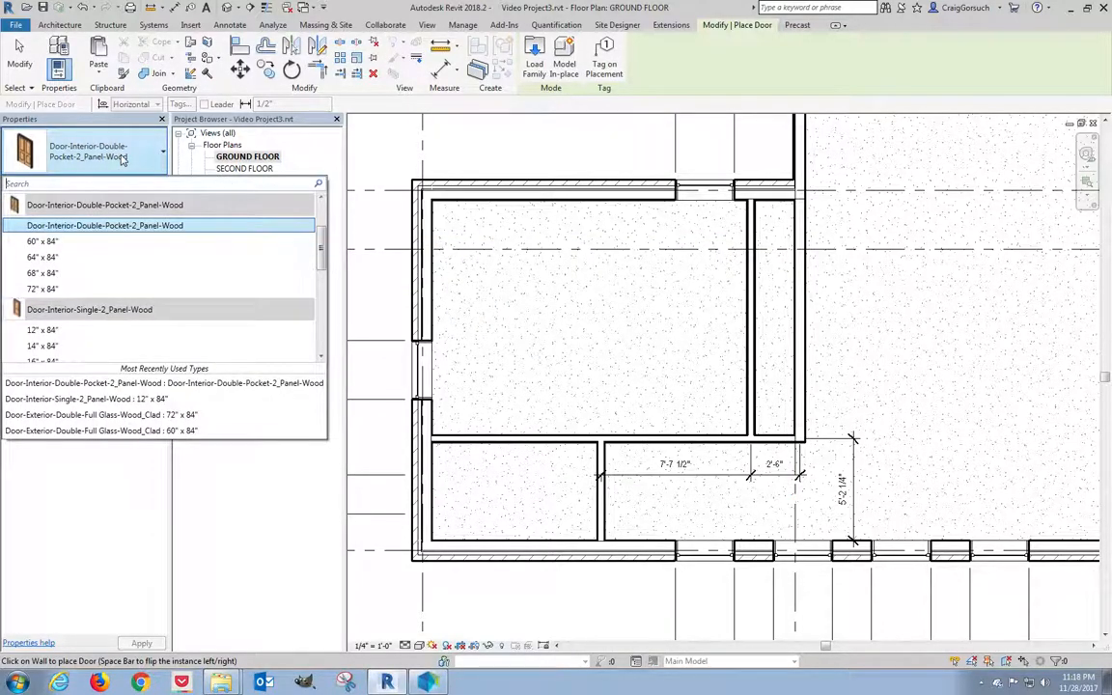
click(48, 242)
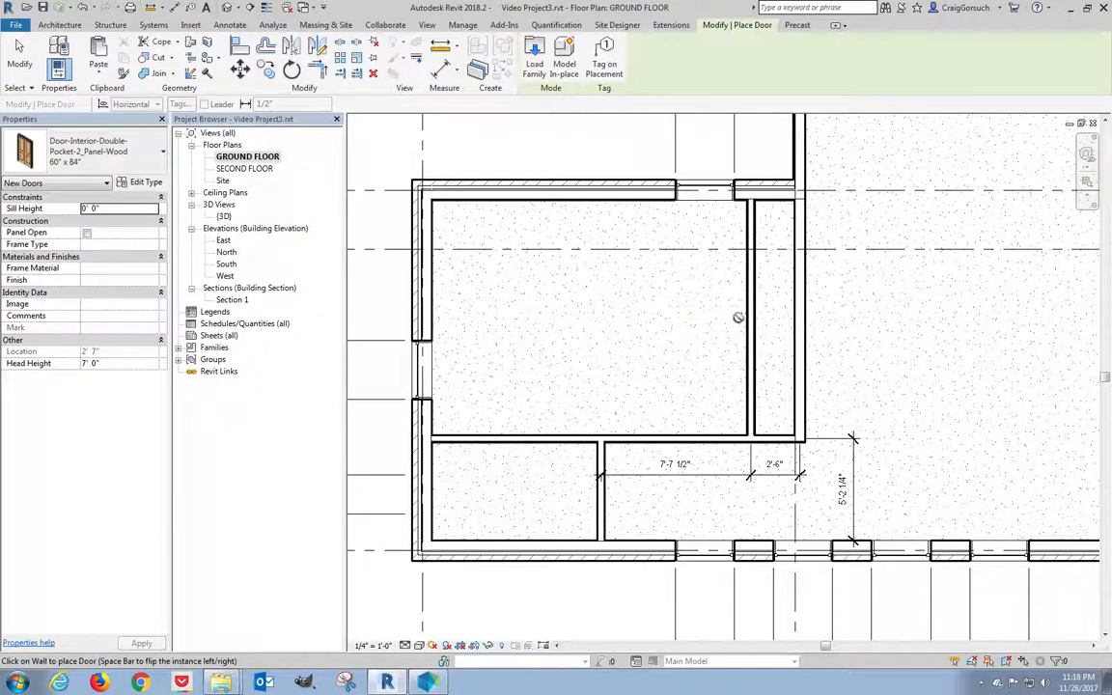
click(748, 319)
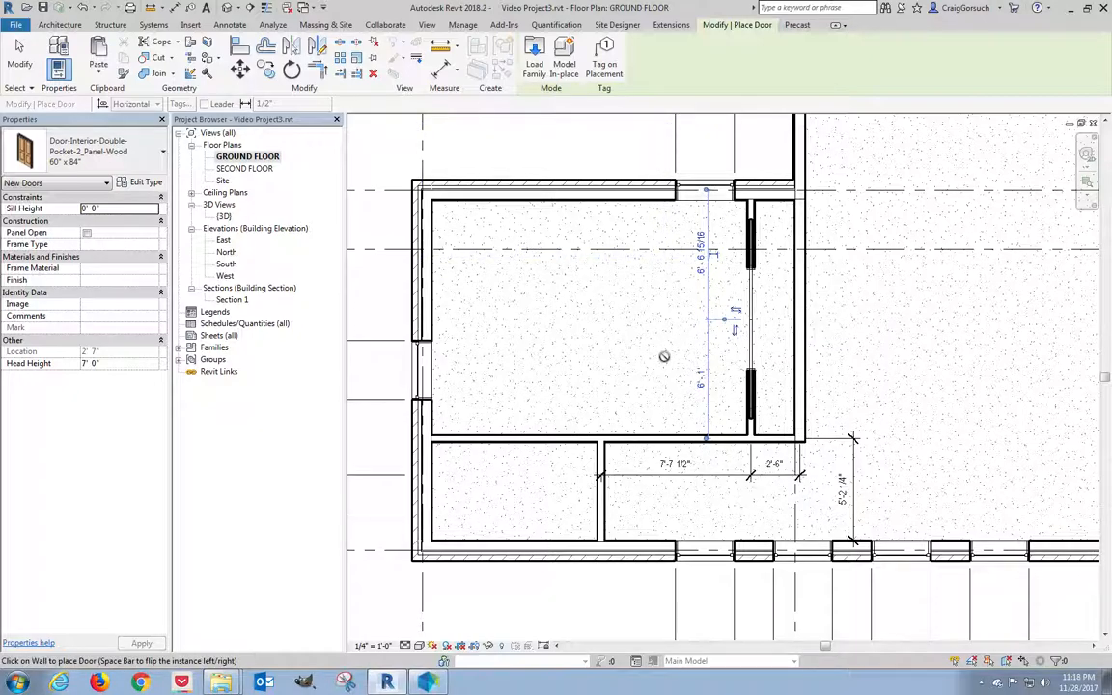
Place a 36" x 84" single two-panel door in the horizontal partition, 2'-0" west of the pocket door partition, swinging north.
click(120, 163)
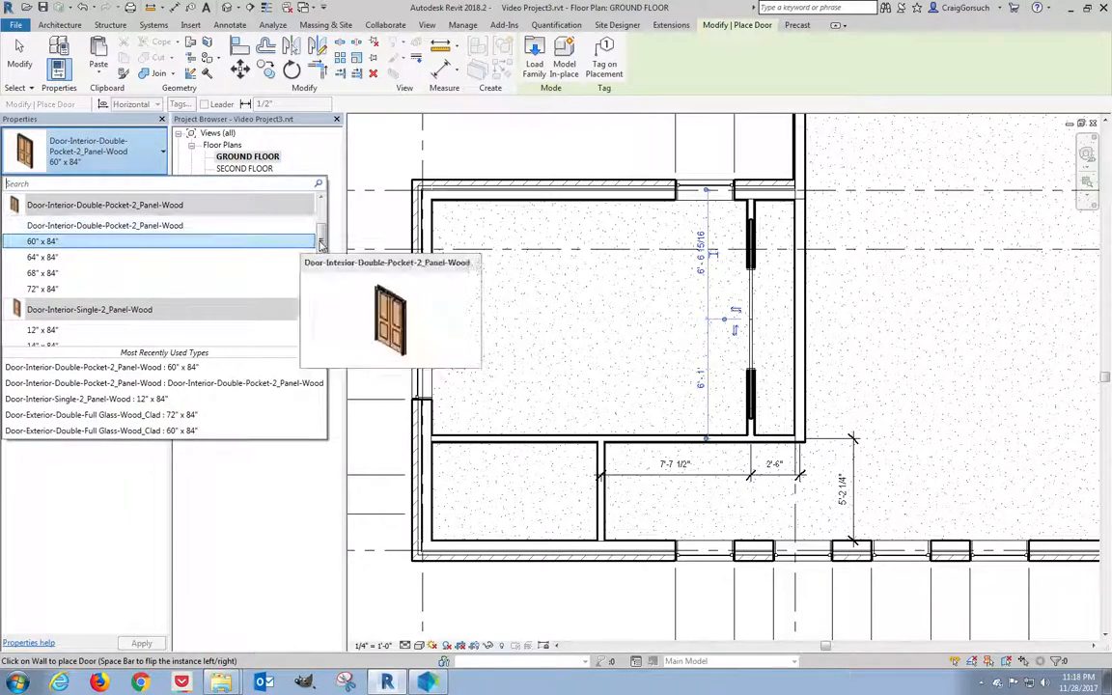
drag(321, 239, 323, 259)
scroll(119, 219, down, 2)
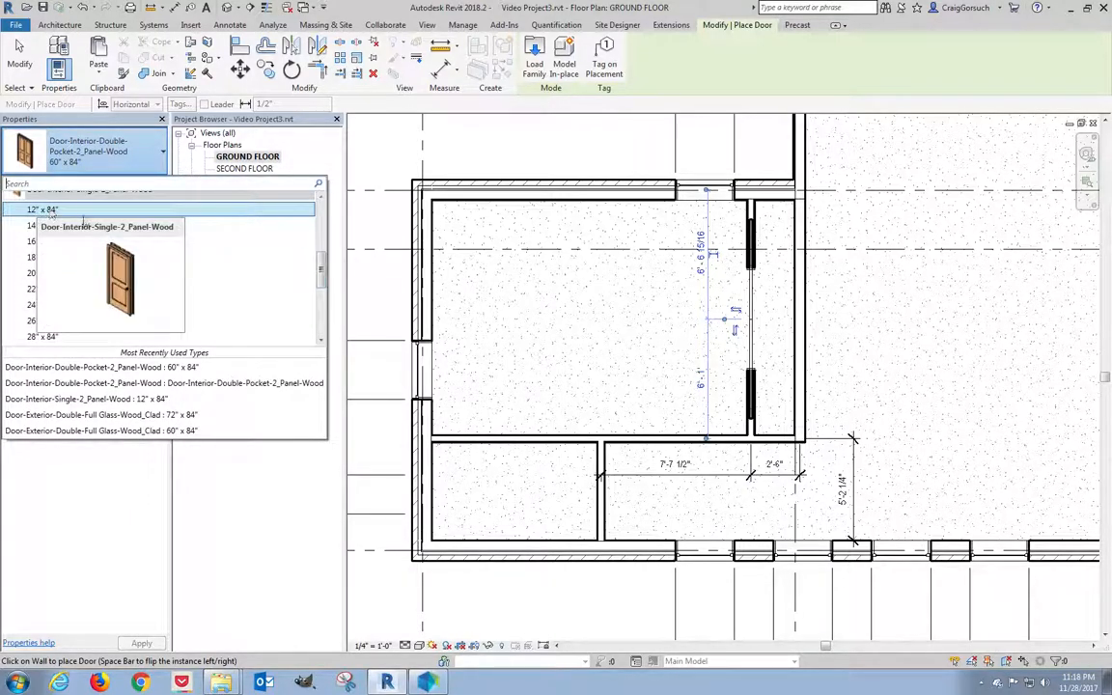
scroll(73, 224, up, 2)
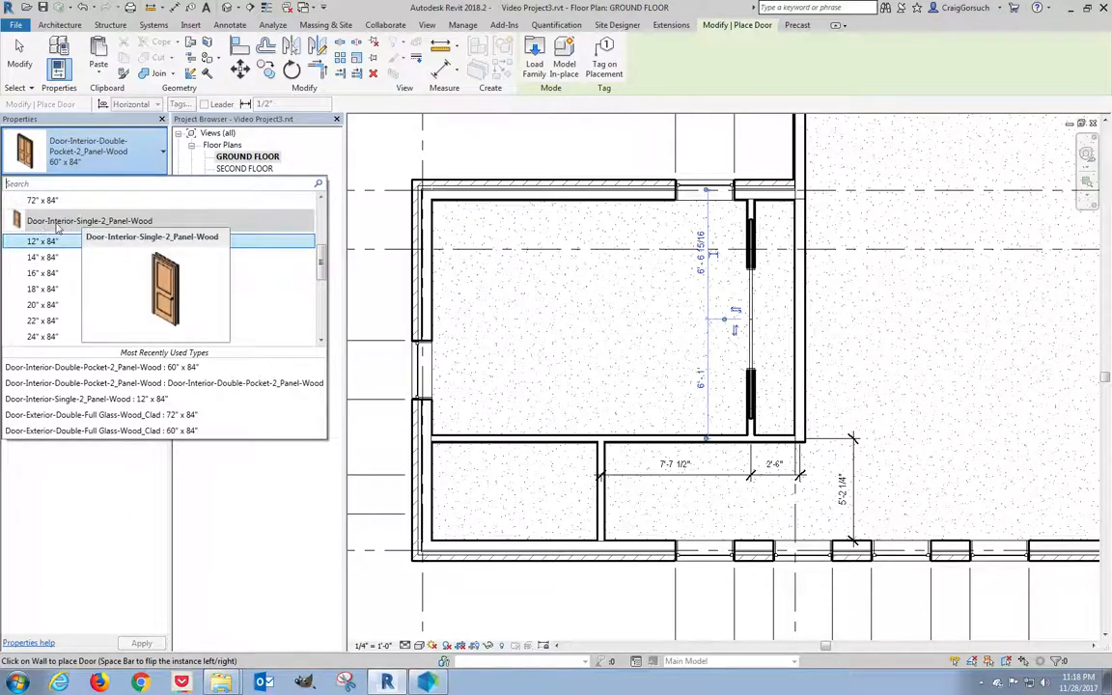
scroll(67, 237, down, 3)
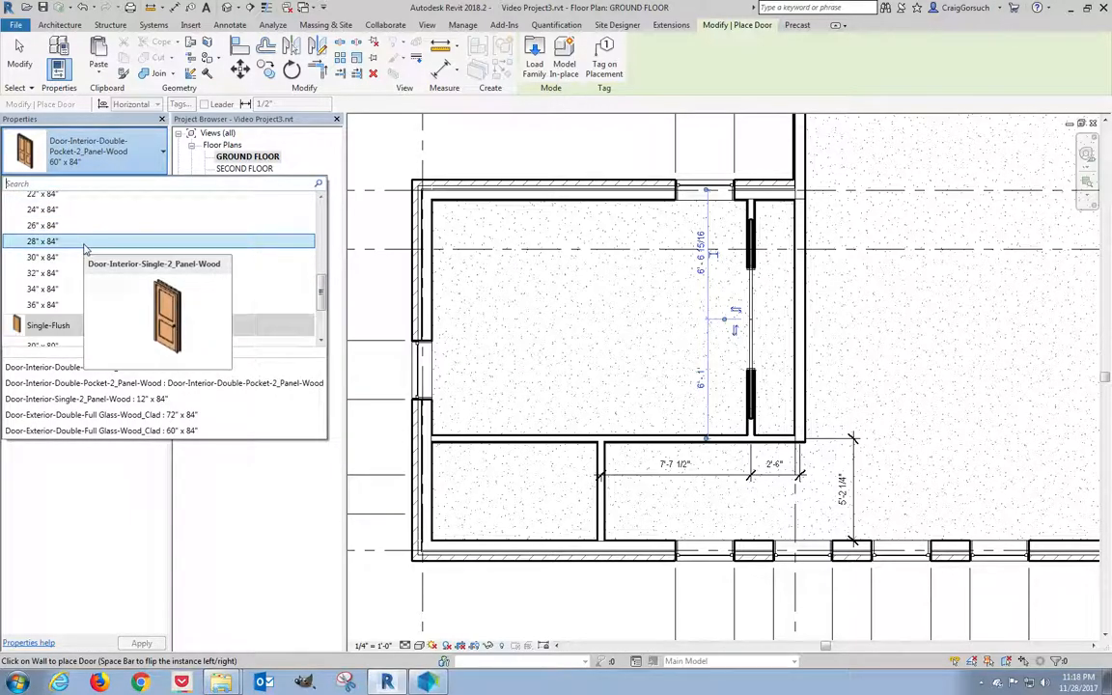
click(84, 304)
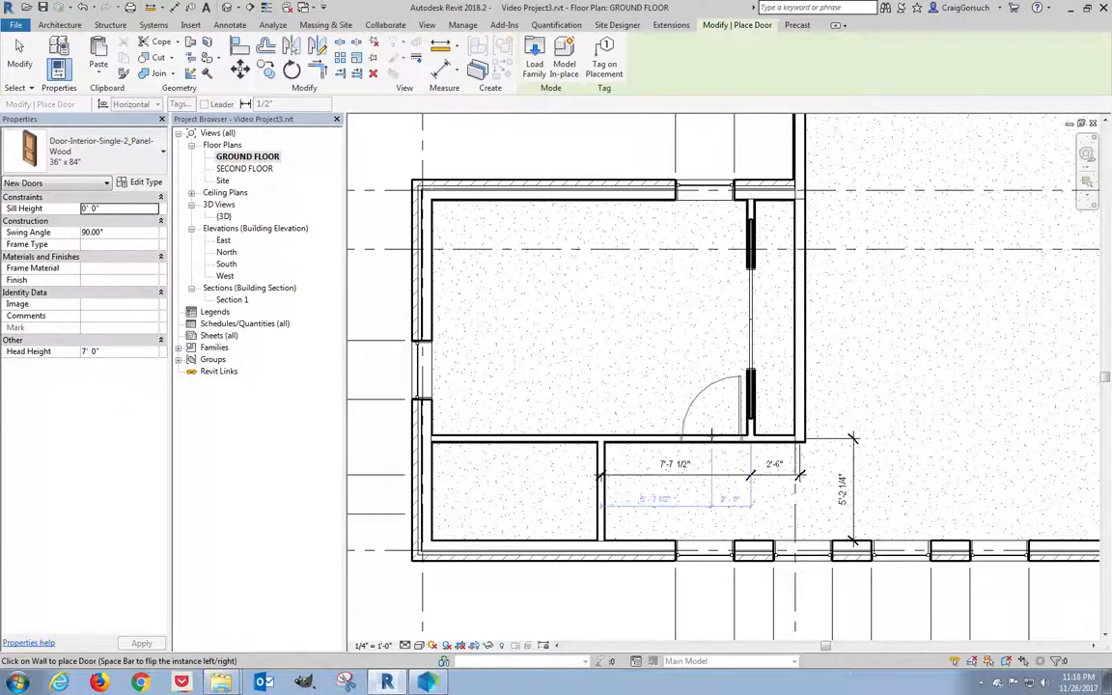
click(712, 437)
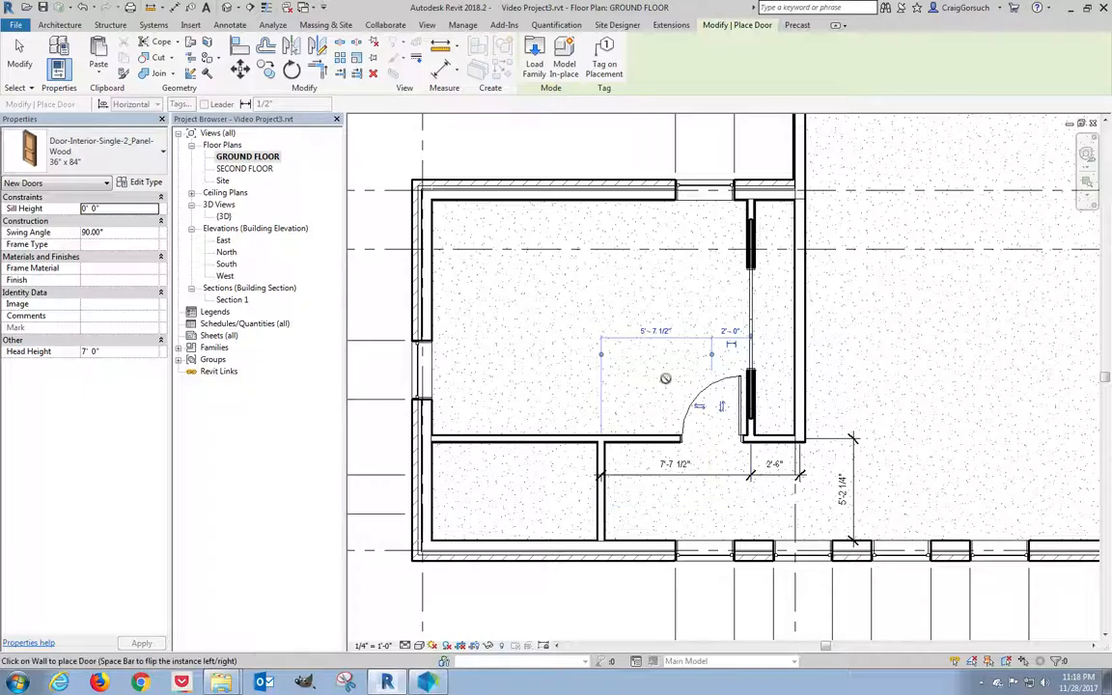
Place a 30" x 84" single two-panel door in the horizontal partition, 1'-9" west of the short south partition, hinged east and swinging south.
click(105, 152)
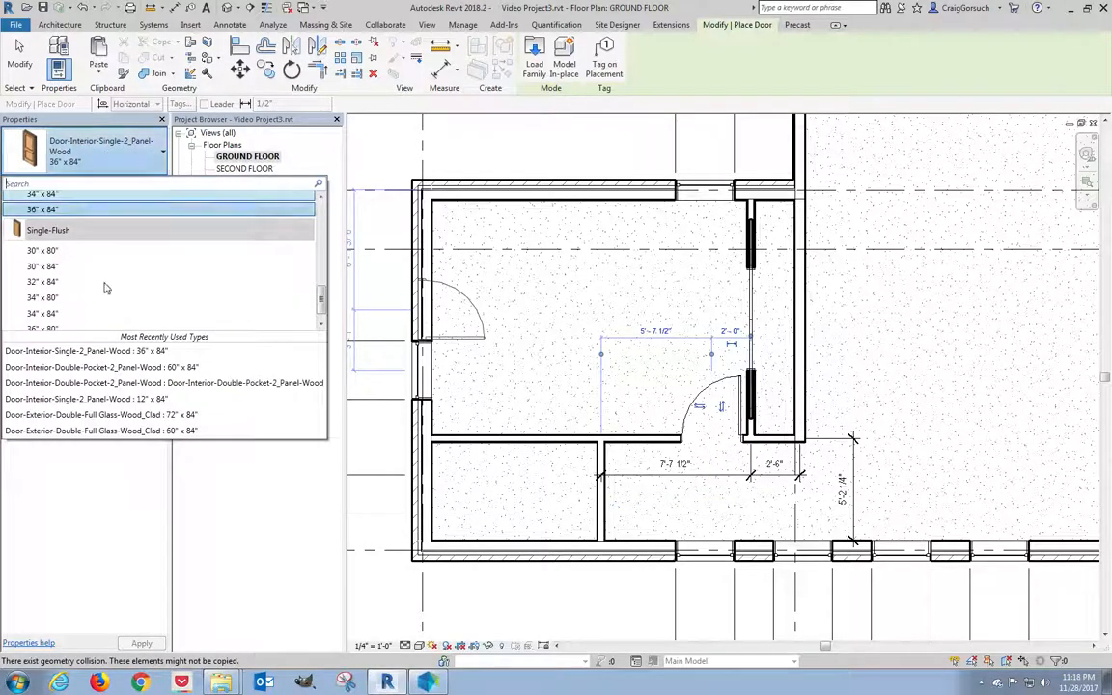
scroll(106, 289, down, 1)
scroll(106, 289, up, 4)
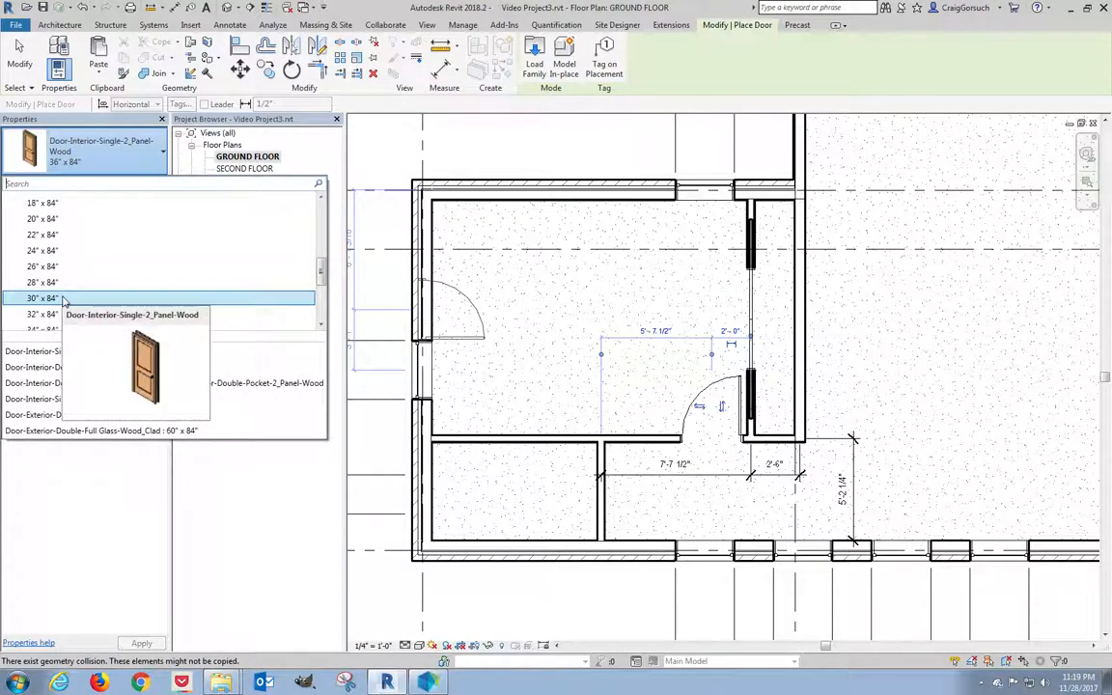
click(60, 298)
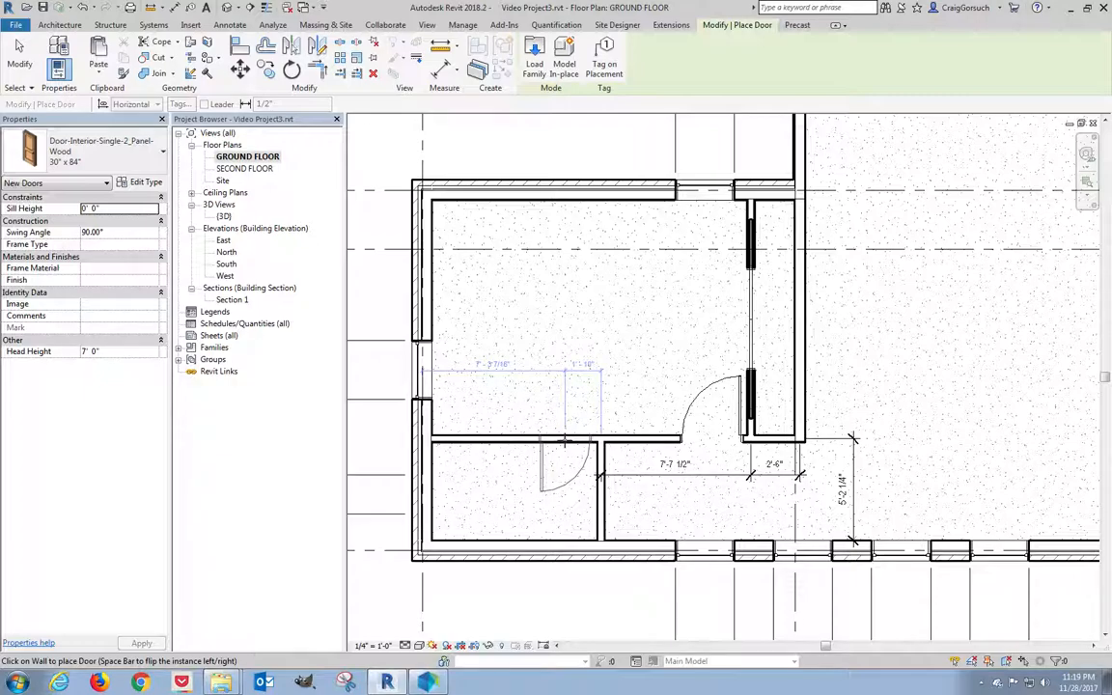
key(space)
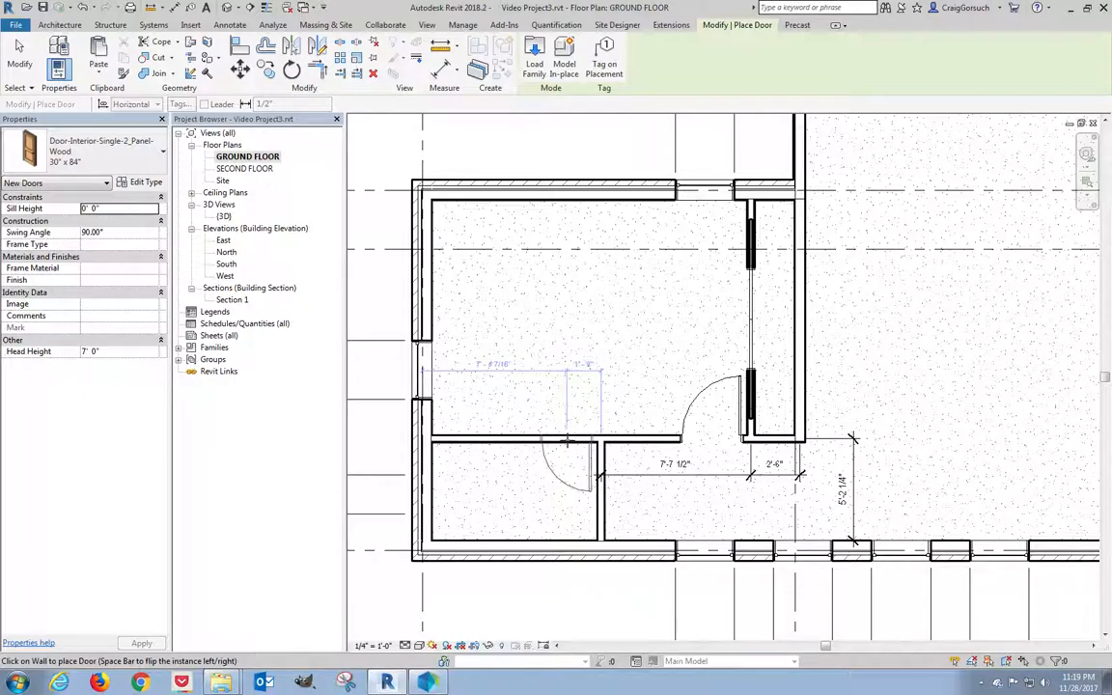
click(567, 441)
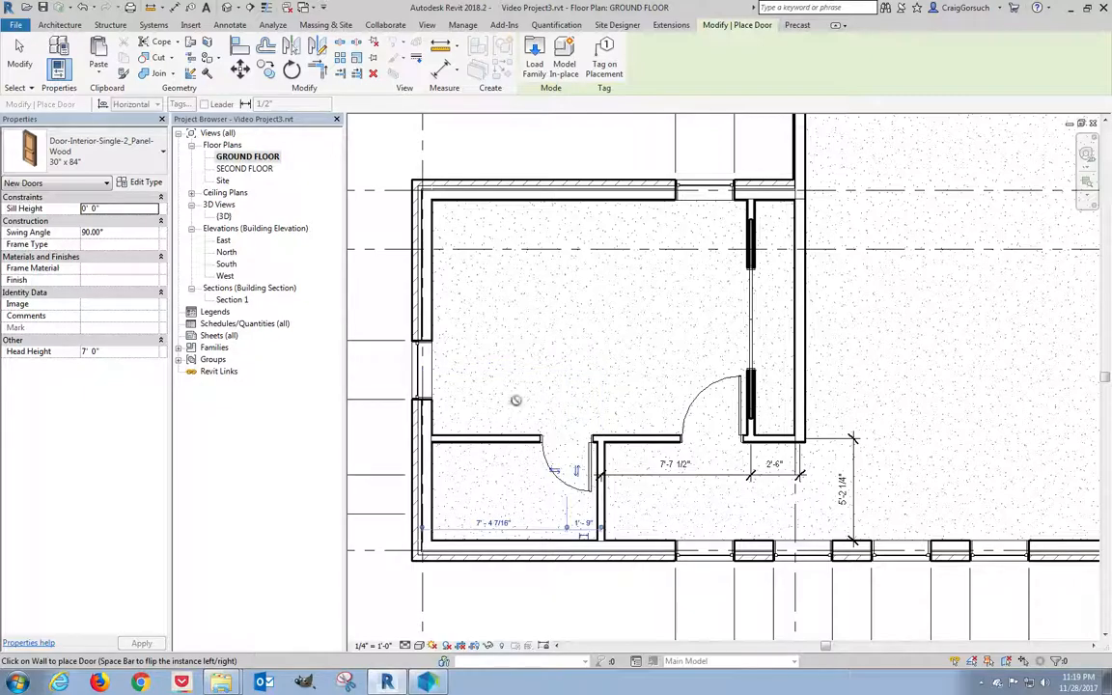
Select the interior partitions and doors of the ground floor's west room, excluding grids C and 2 and the dimensions.
click(19, 53)
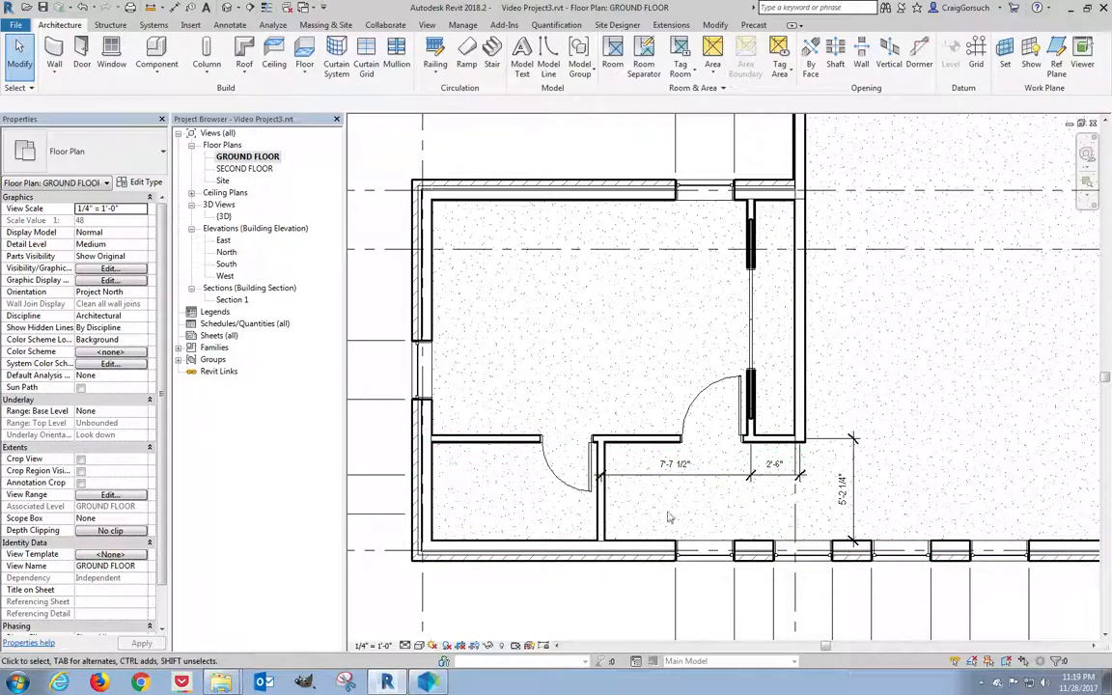
drag(821, 212, 461, 519)
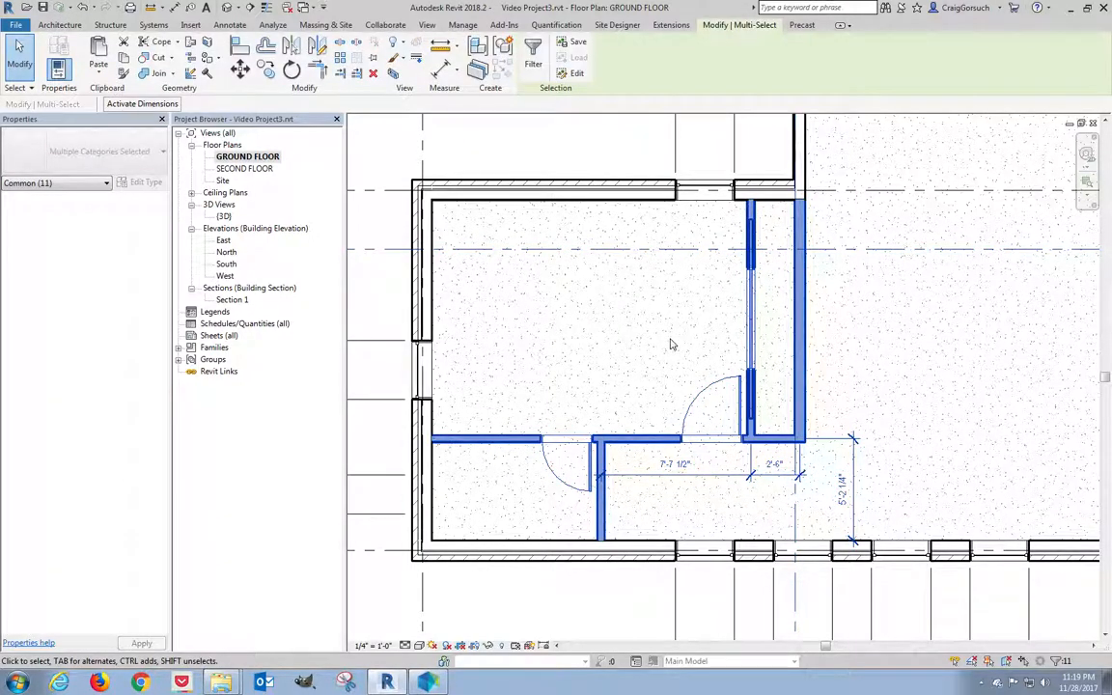
shift+click(863, 251)
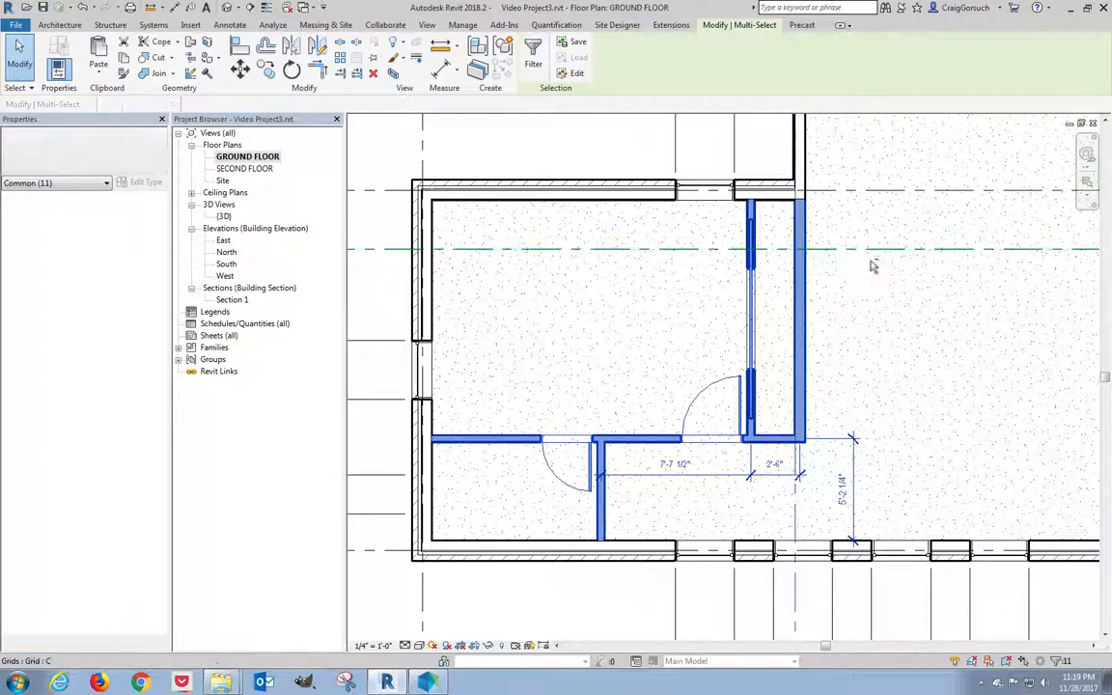
shift+click(794, 515)
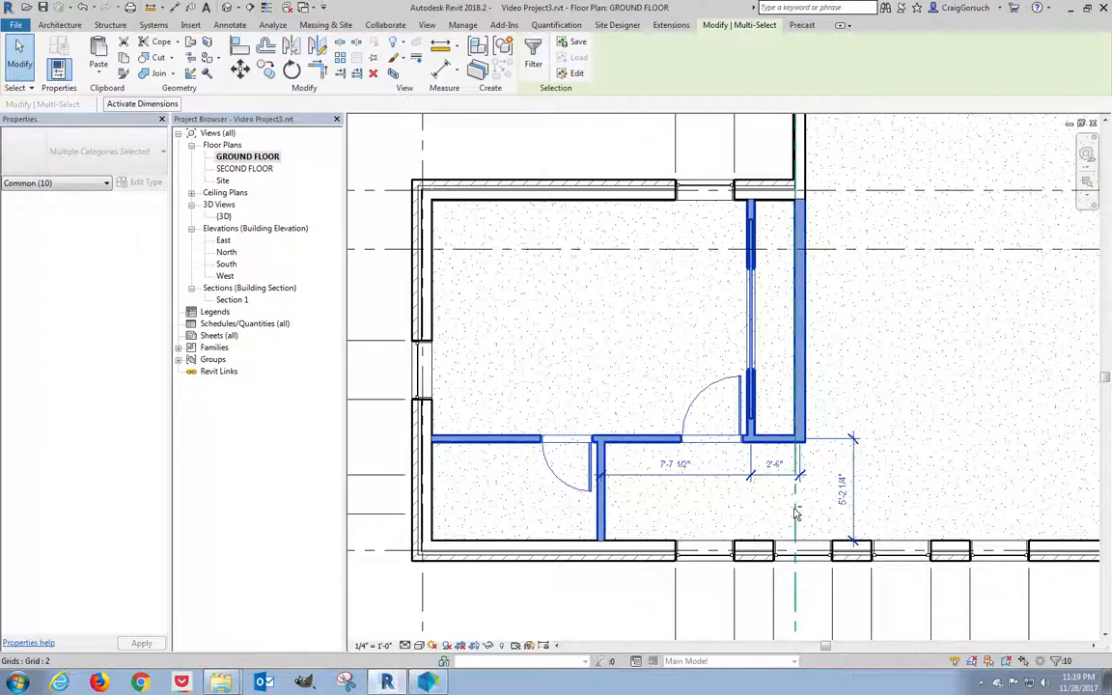
shift+click(852, 493)
shift+click(775, 477)
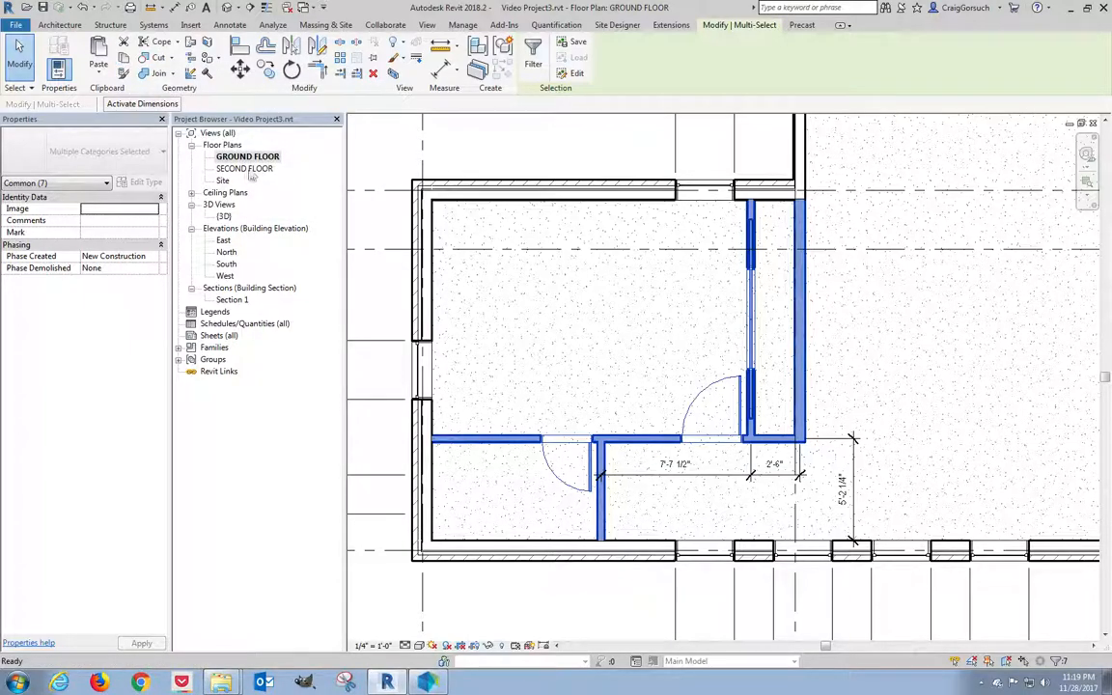
Copy the selected partitions and doors, paste them aligned to the SECOND FLOOR level, and open the SECOND FLOOR plan.
click(98, 68)
click(124, 123)
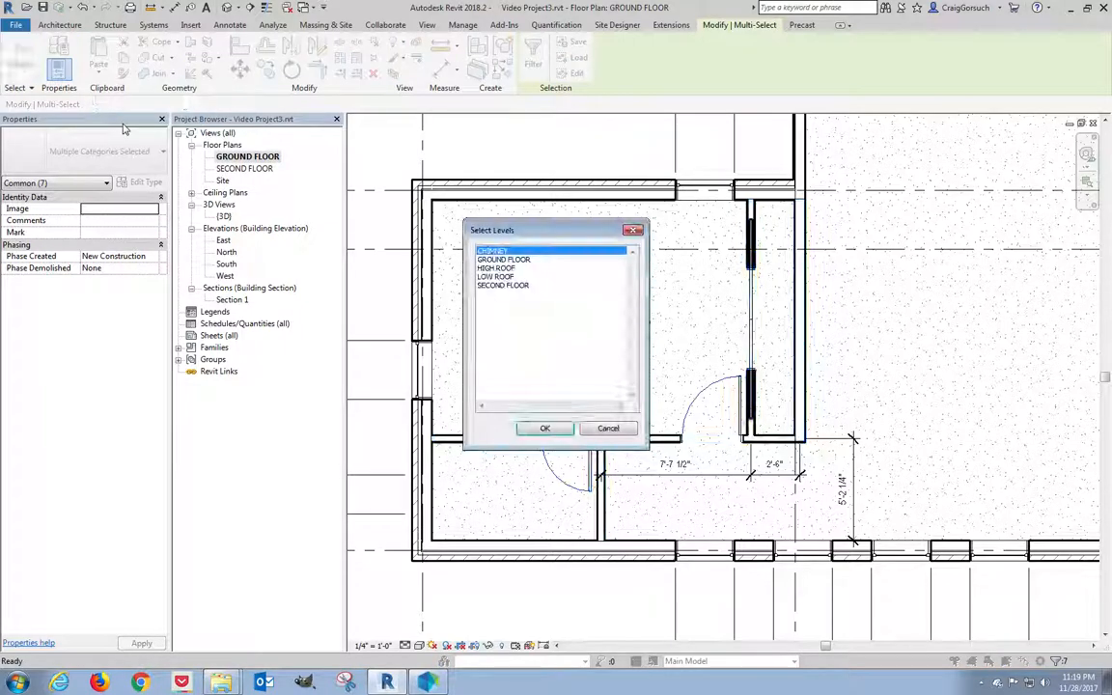
click(512, 286)
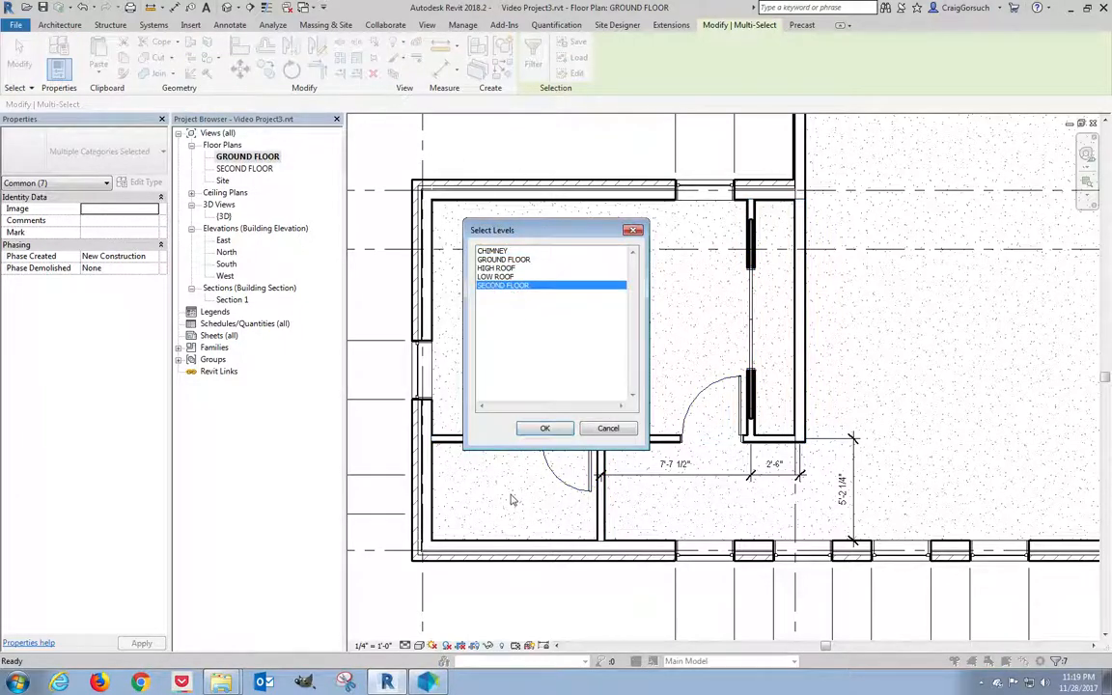
click(545, 428)
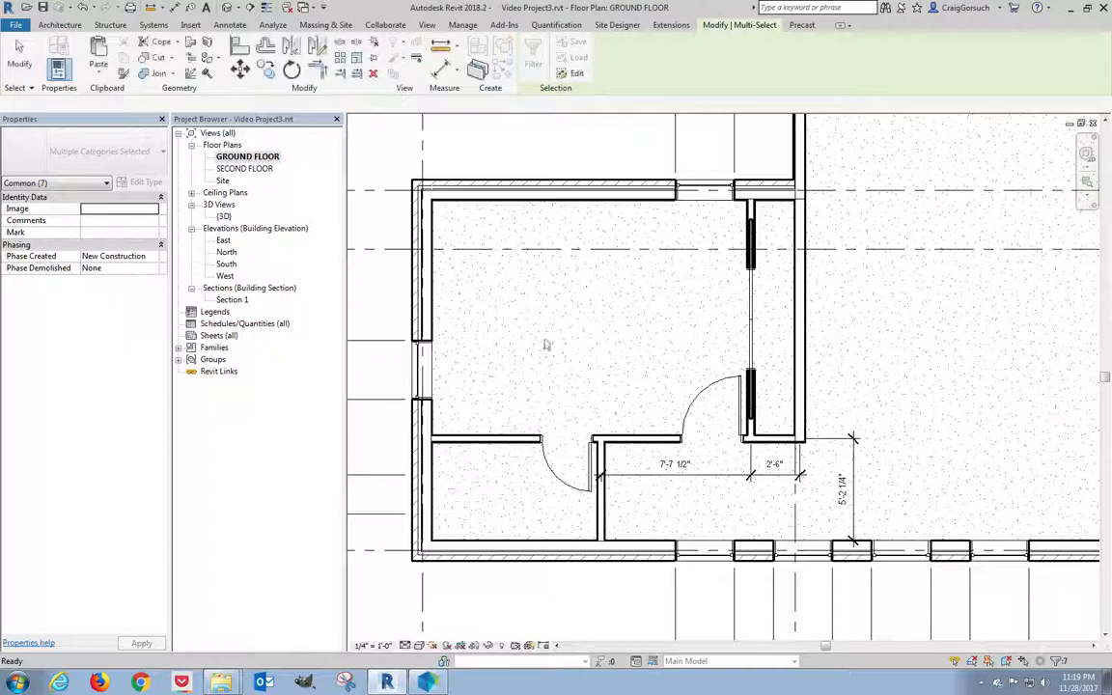
click(253, 170)
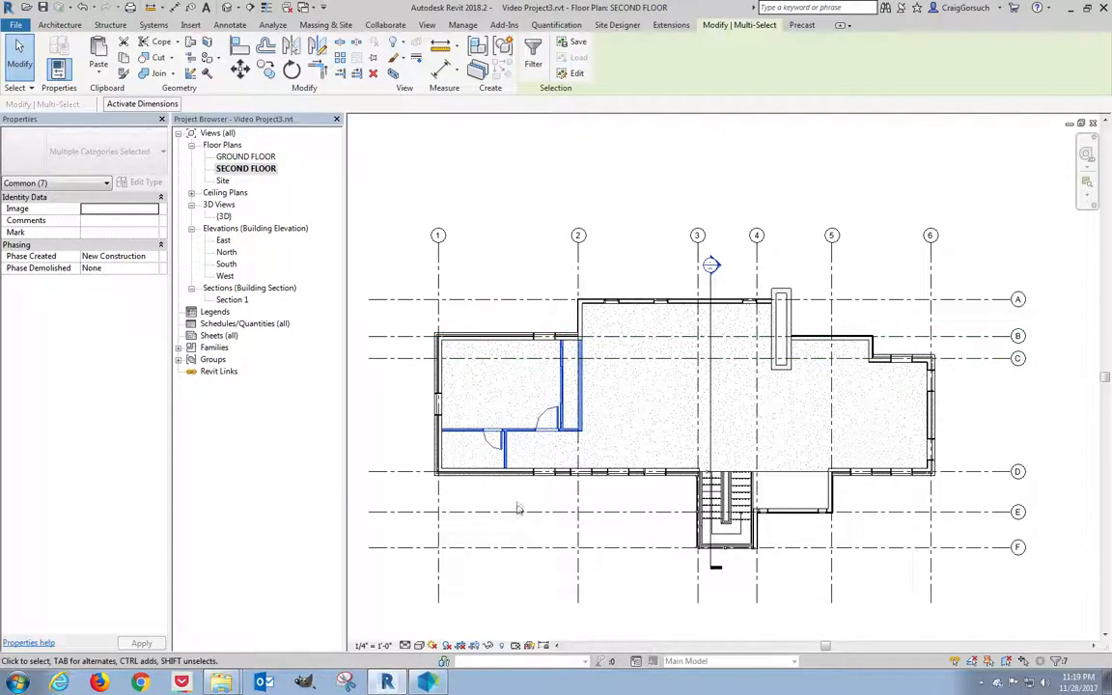
click(518, 509)
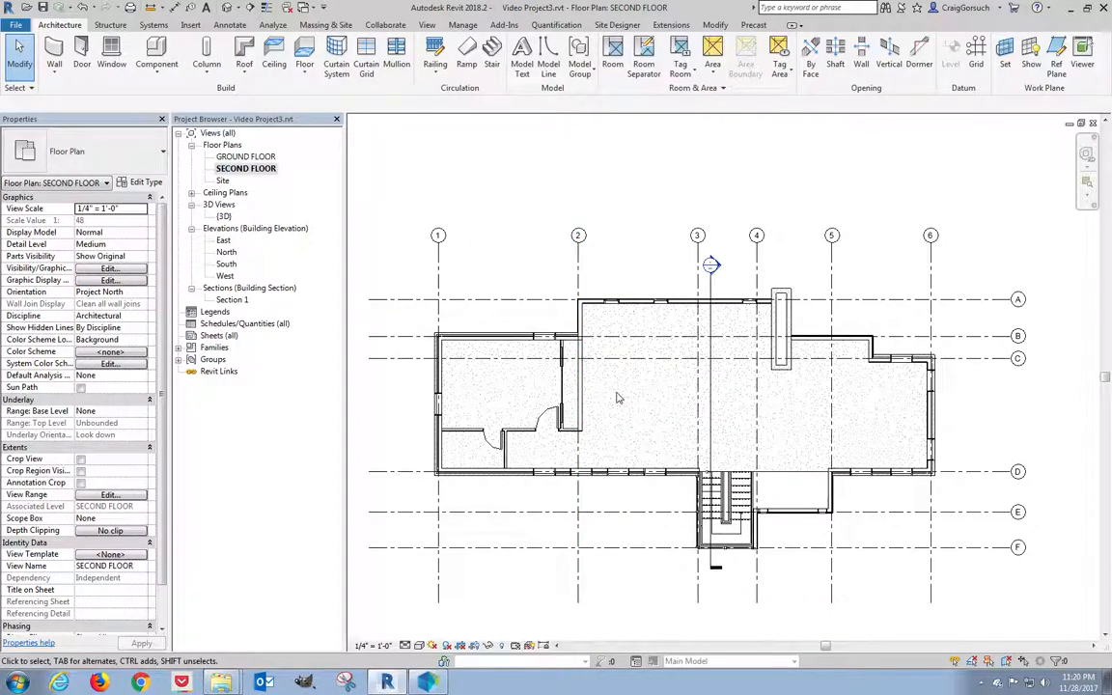
Offset a copy of the plumbing partition at grid 2 by 5' 5 3/4" to the east.
scroll(618, 396, up, 2)
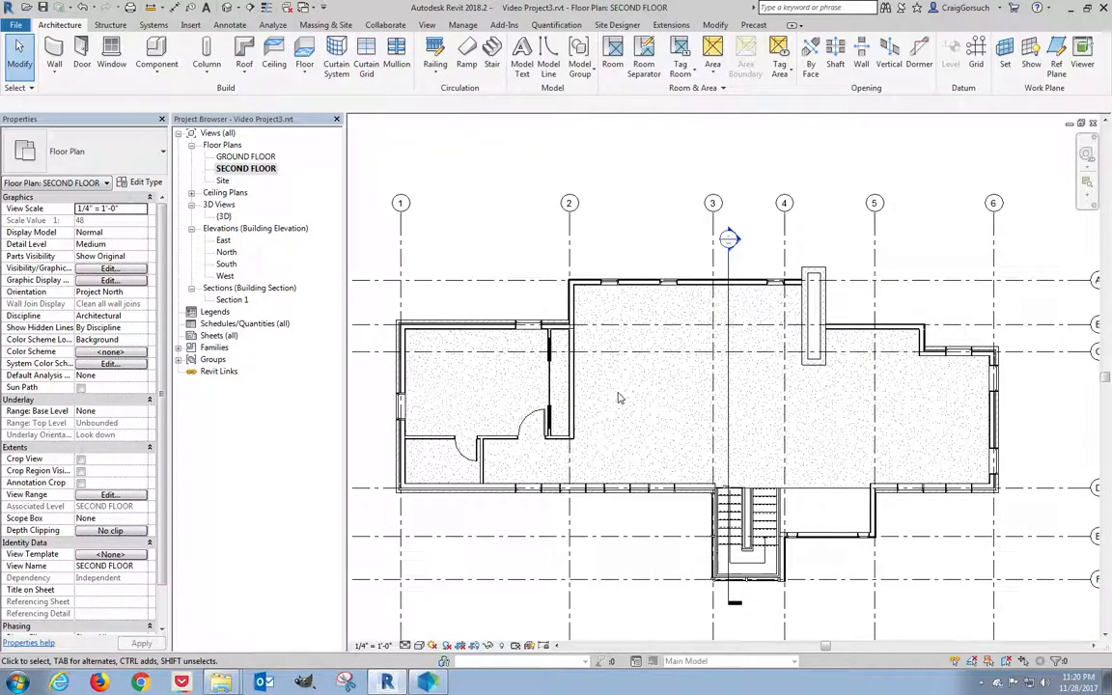
scroll(621, 397, up, 2)
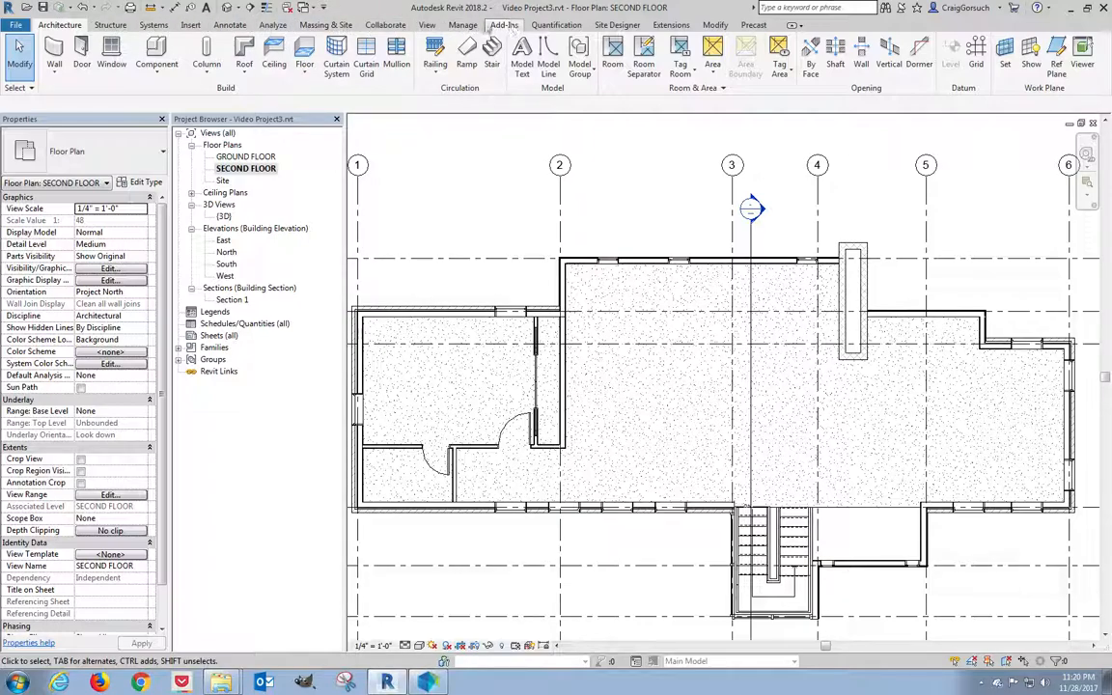
click(714, 24)
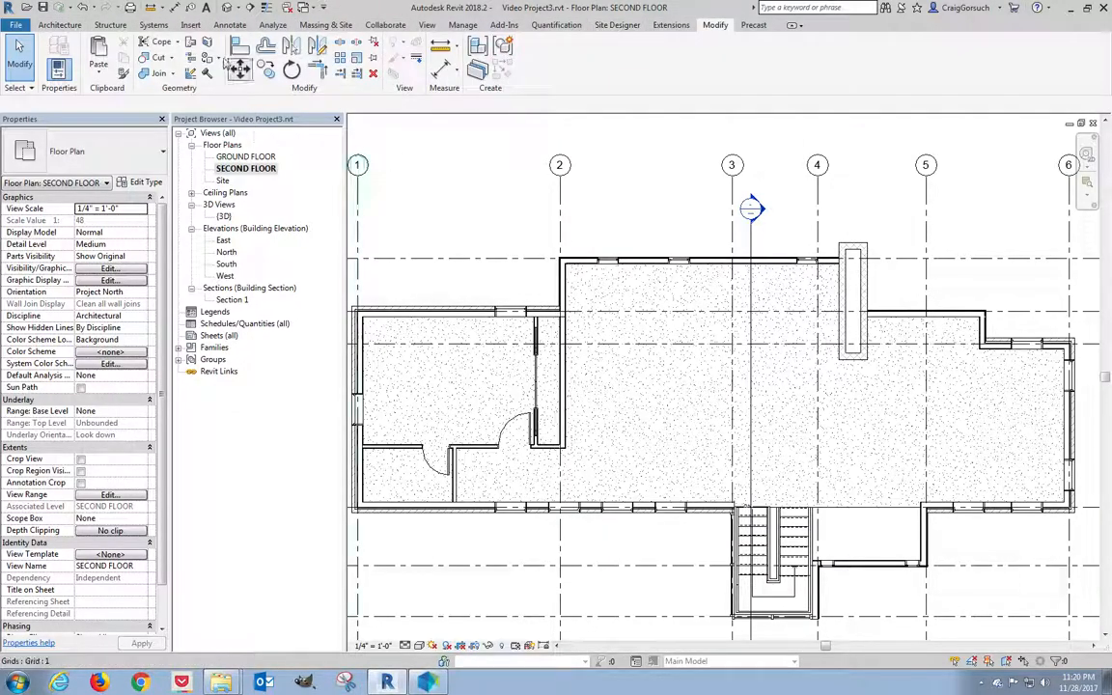
click(265, 46)
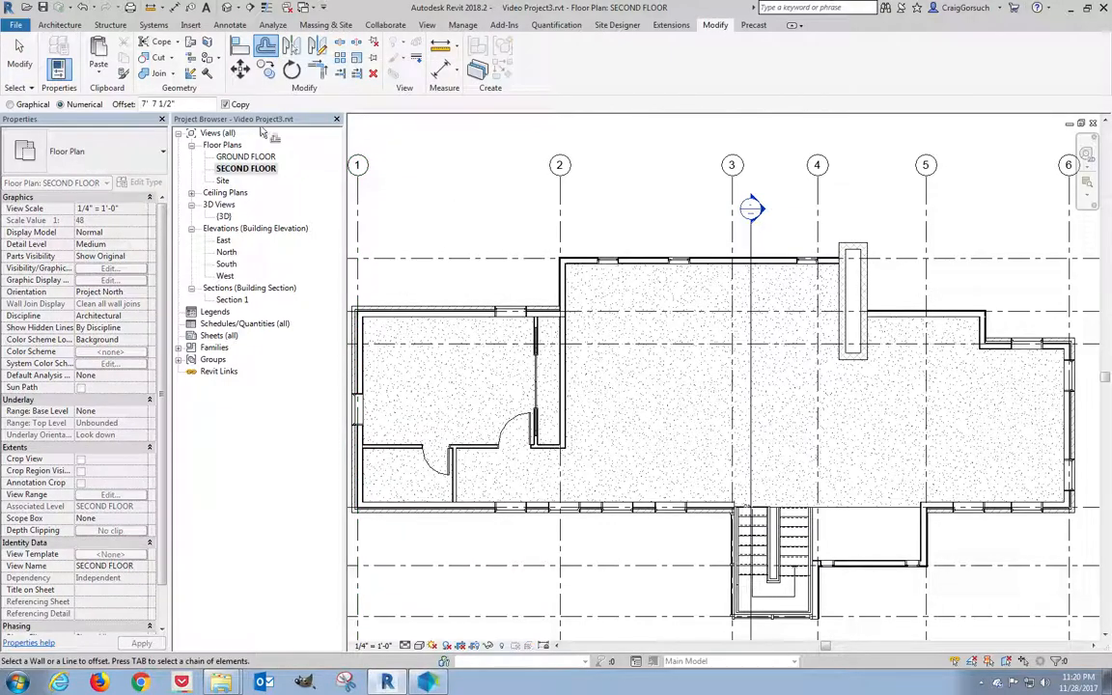
drag(180, 103, 121, 106)
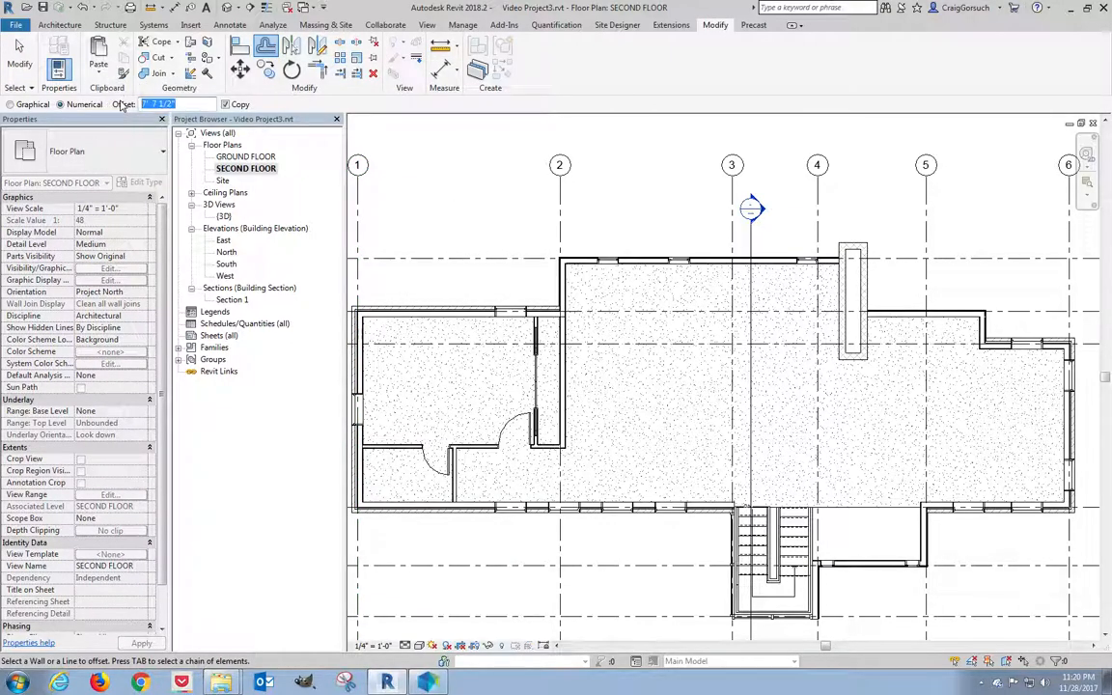
text(5 5 3/4)
key(Return)
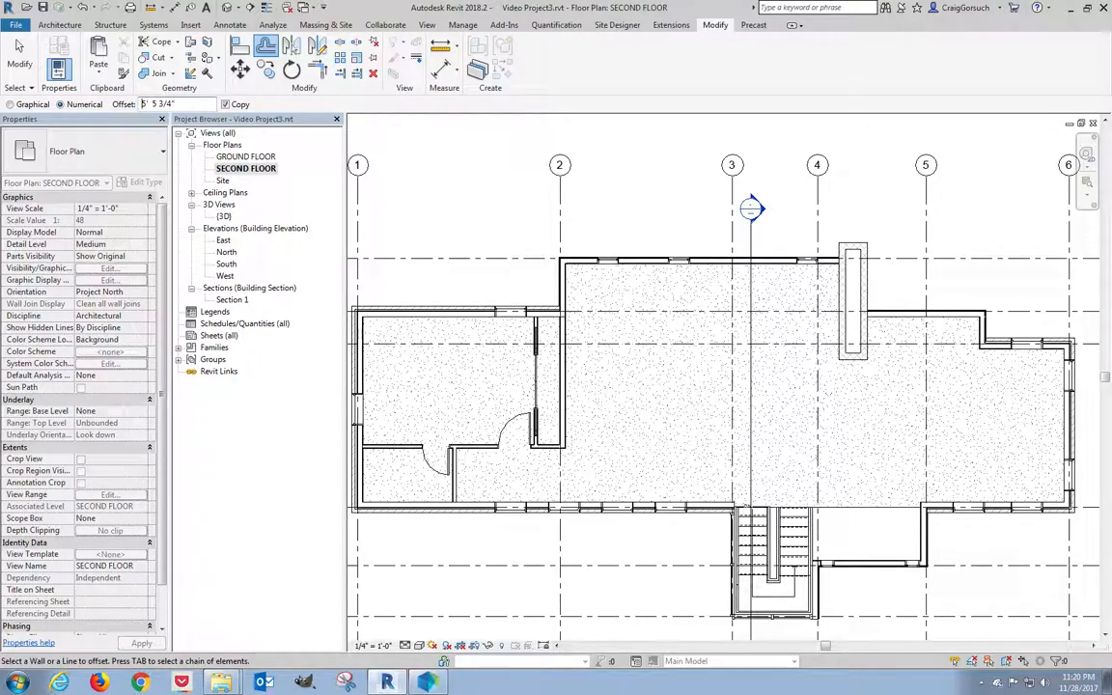
click(568, 380)
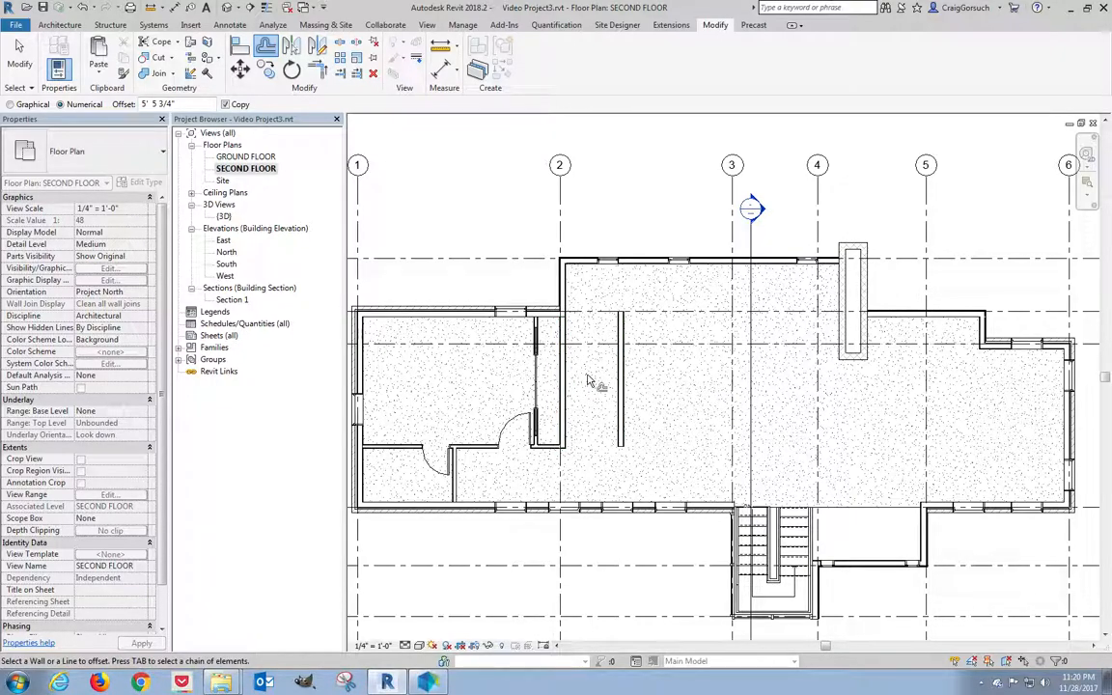
key(Escape)
key(Escape)
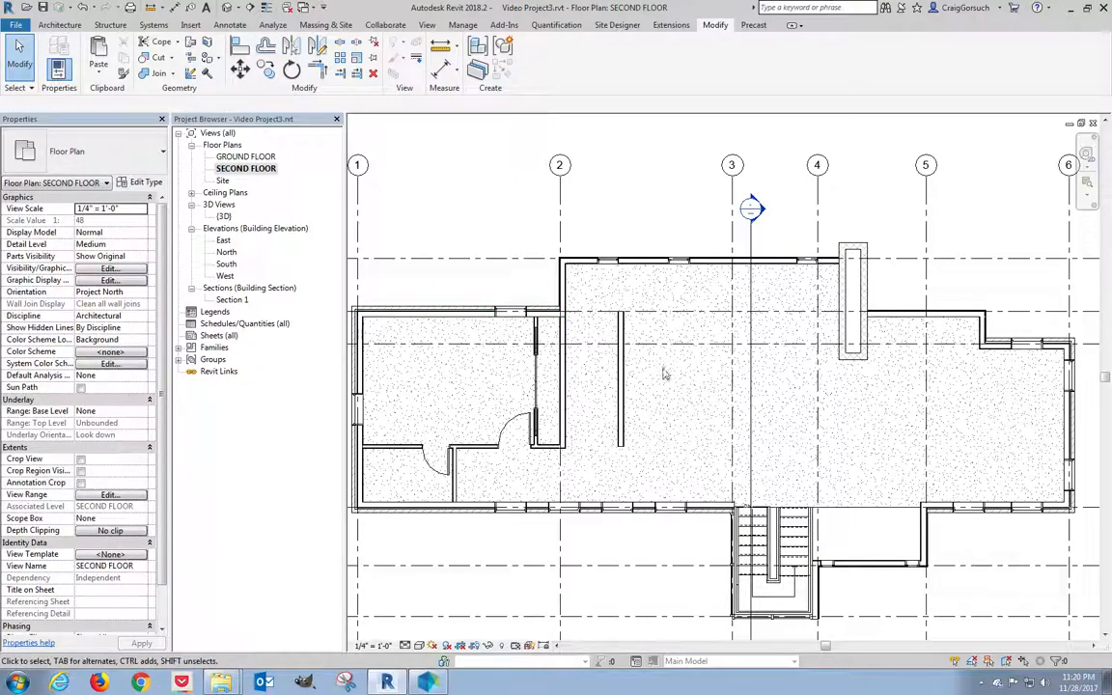
Change the offset partition east of grid 2 to the wall type Interior - Typical Partition.
click(621, 377)
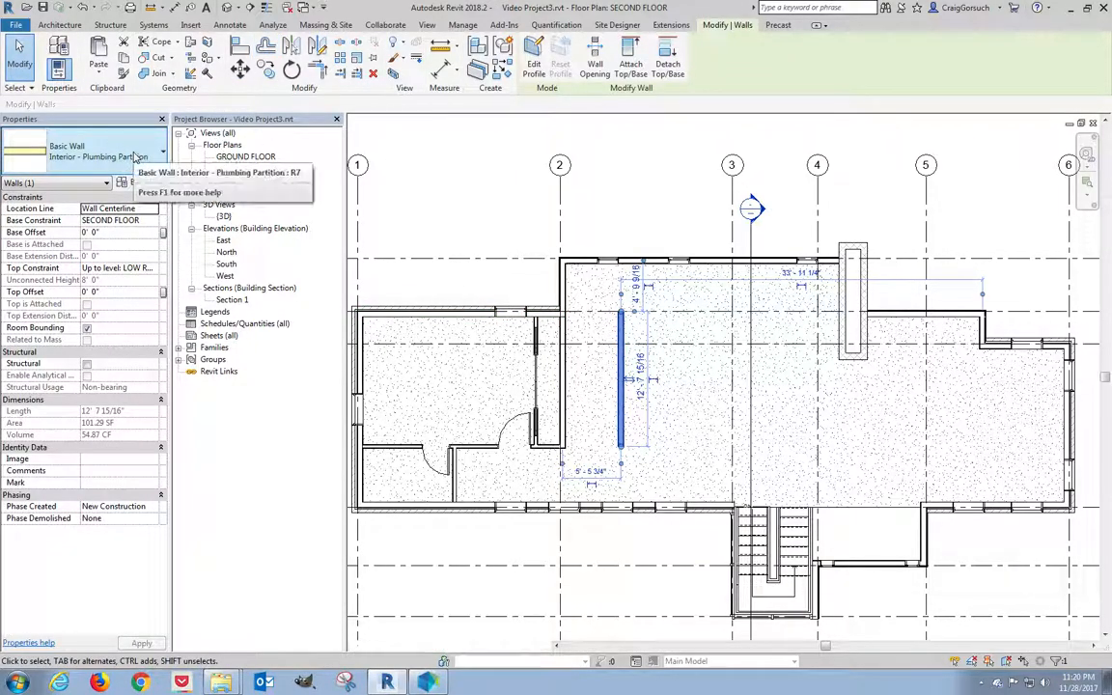
click(135, 156)
scroll(101, 227, down, 3)
scroll(107, 241, up, 3)
click(87, 274)
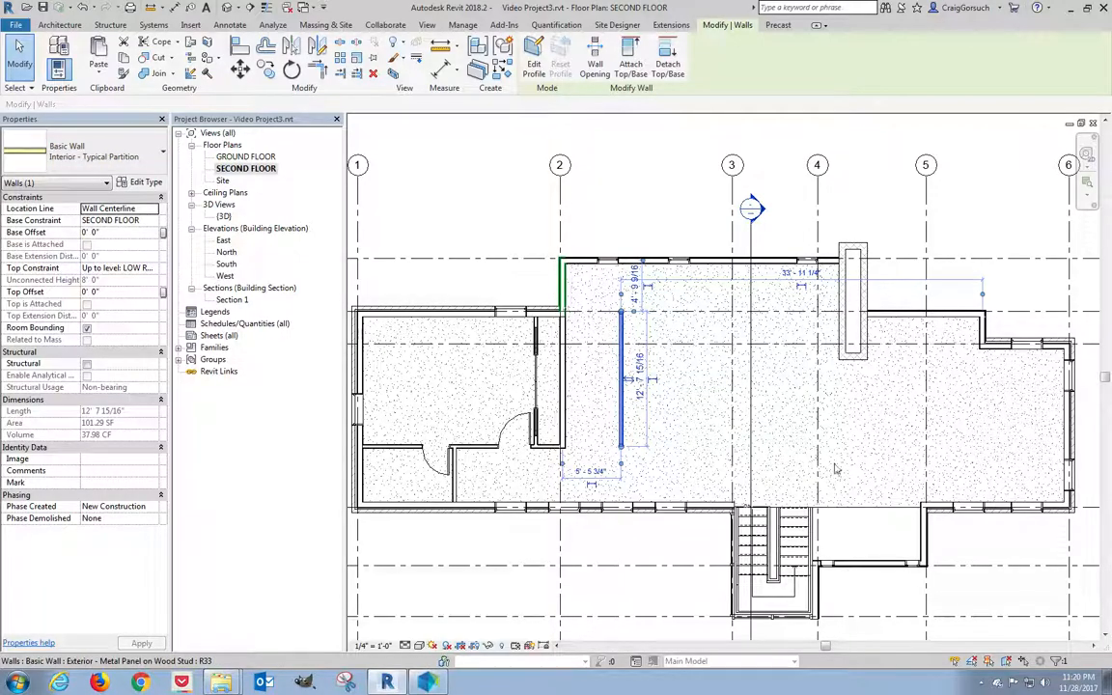
click(674, 407)
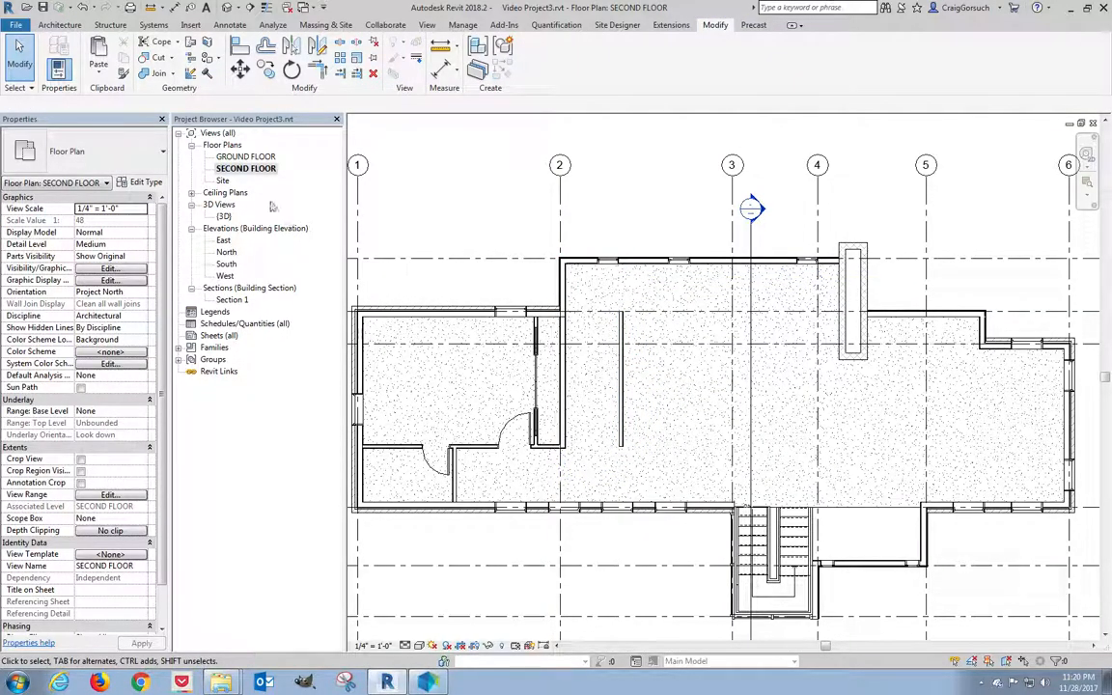
Offset a copy of the new typical partition by 2' 6 1/2" to the east.
click(266, 48)
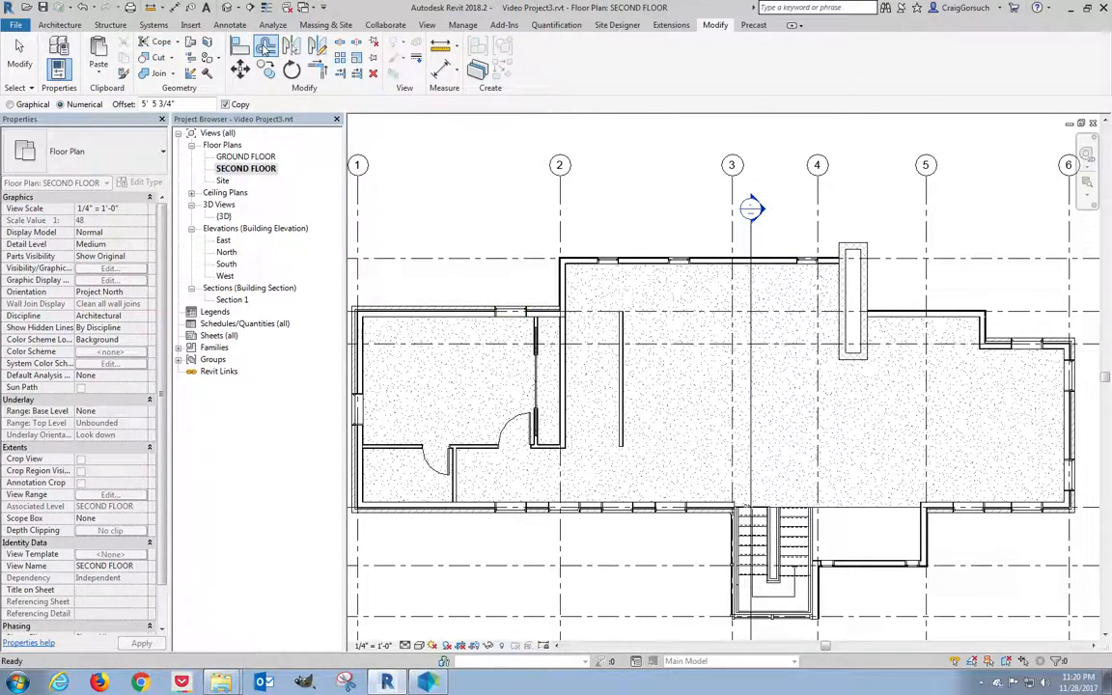
click(174, 103)
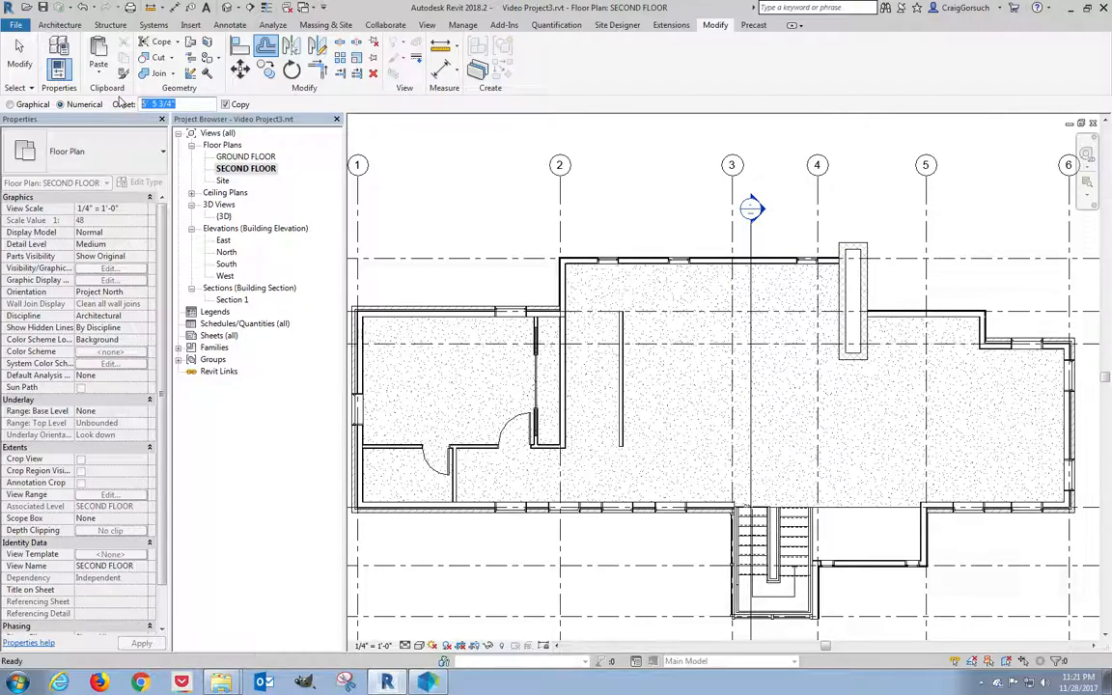
text(2' 6 1/2)
key(Return)
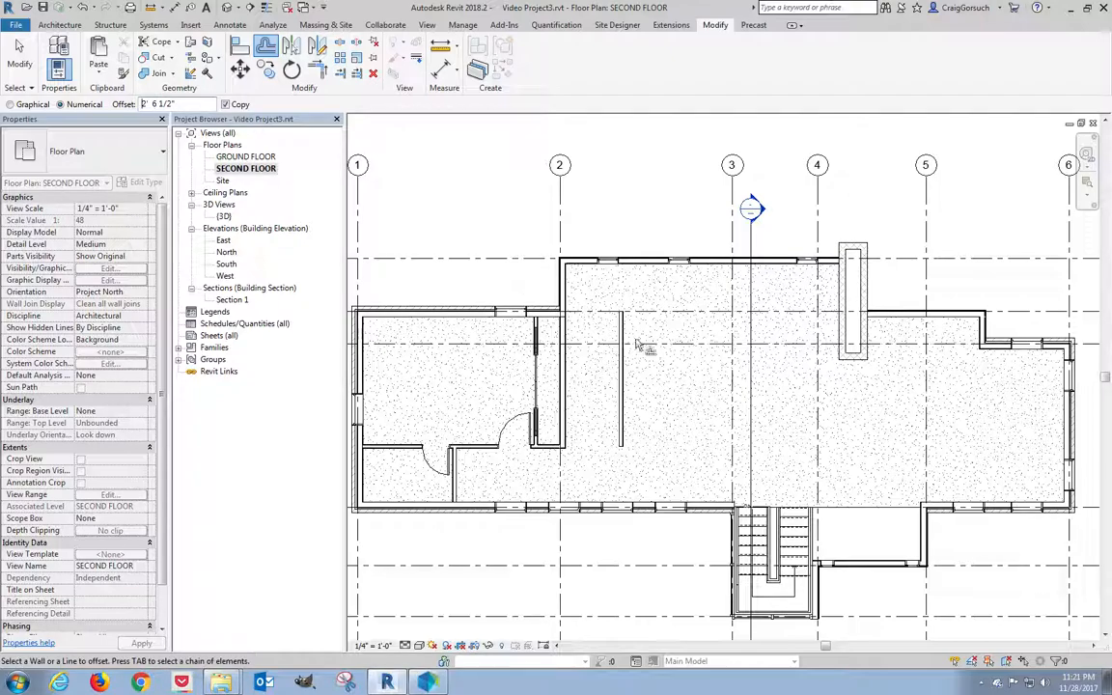
click(626, 377)
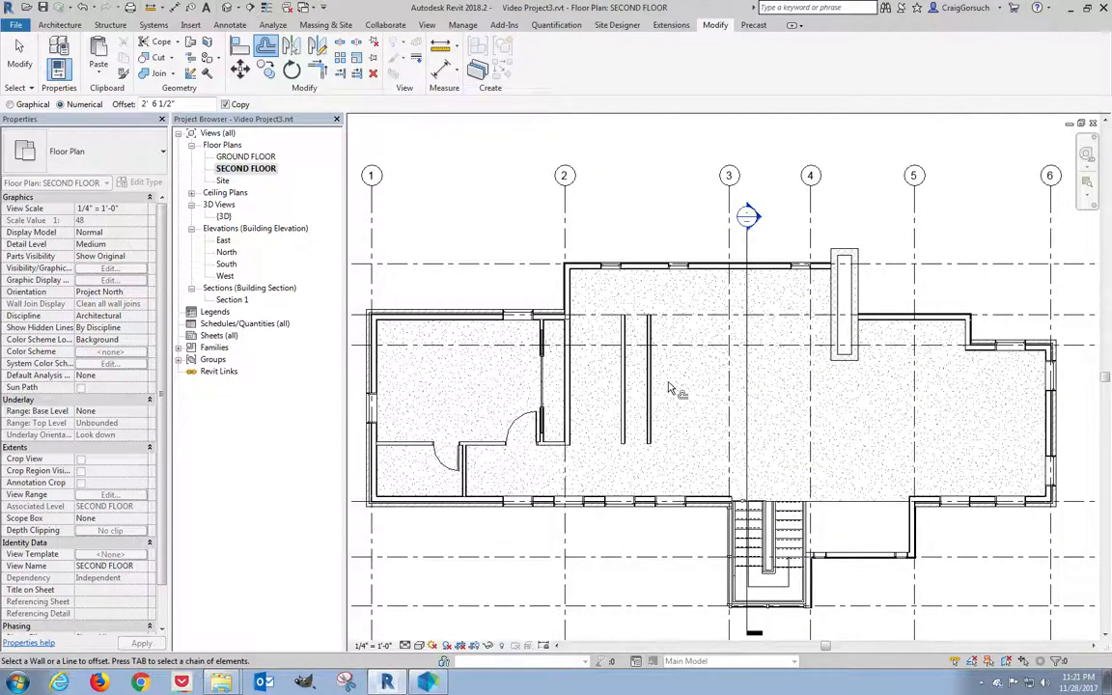
scroll(669, 388, up, 2)
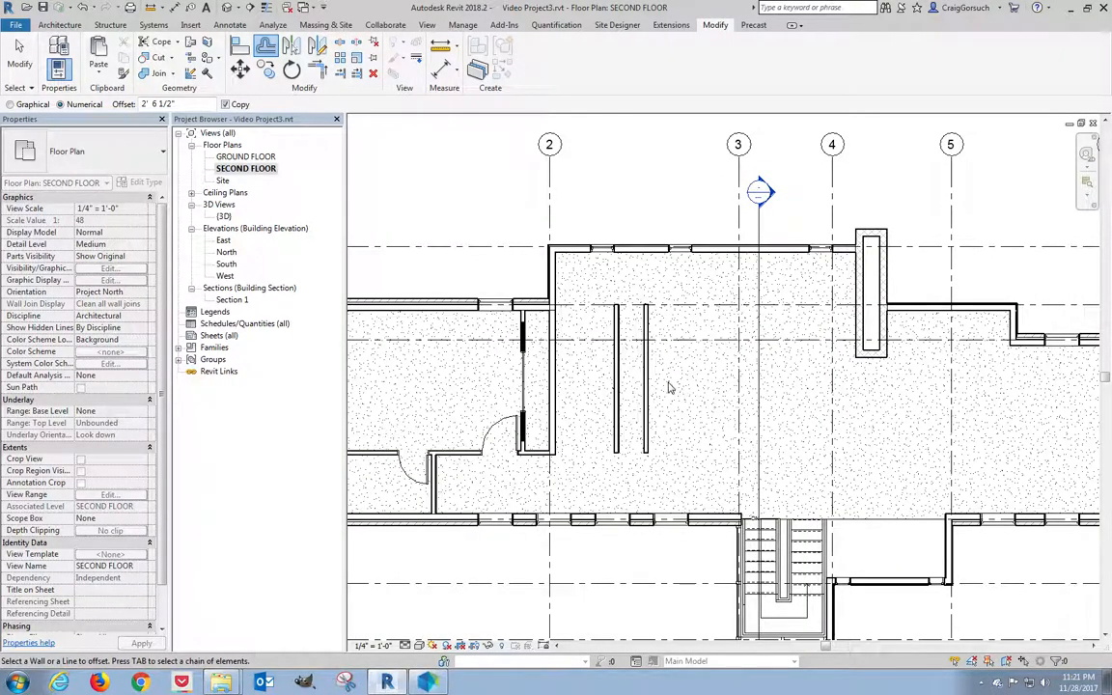
key(Escape)
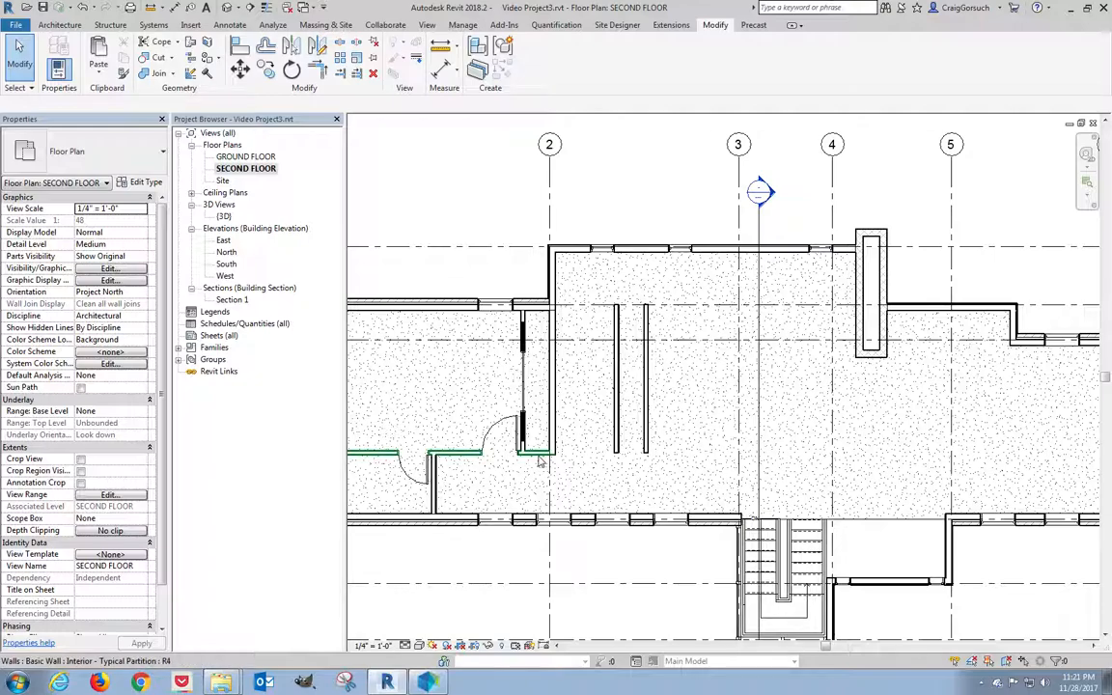
Copy the west room's horizontal partition with its doors about 2'-7" to the north.
middle_drag(541, 462, 528, 400)
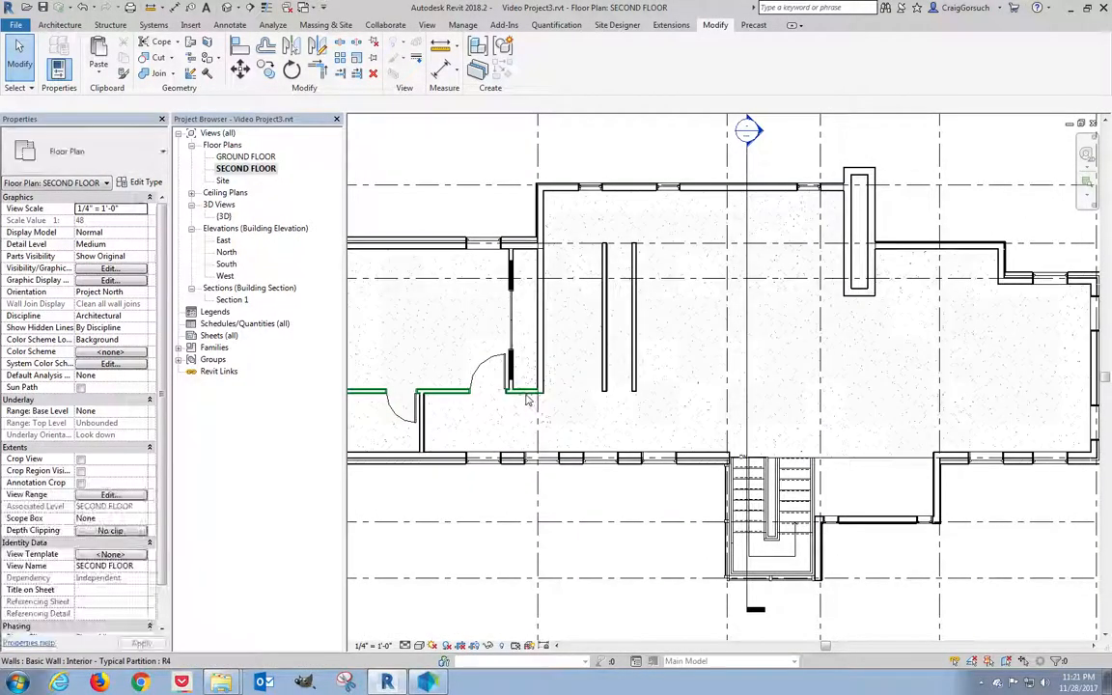
click(516, 412)
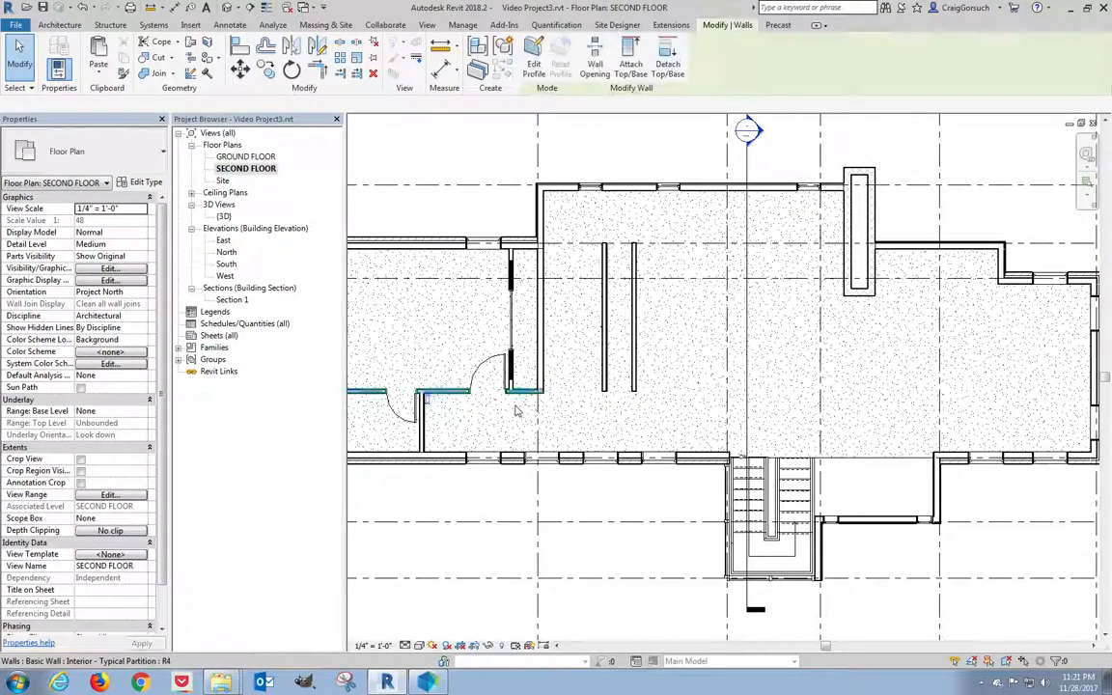
middle_drag(519, 412, 582, 417)
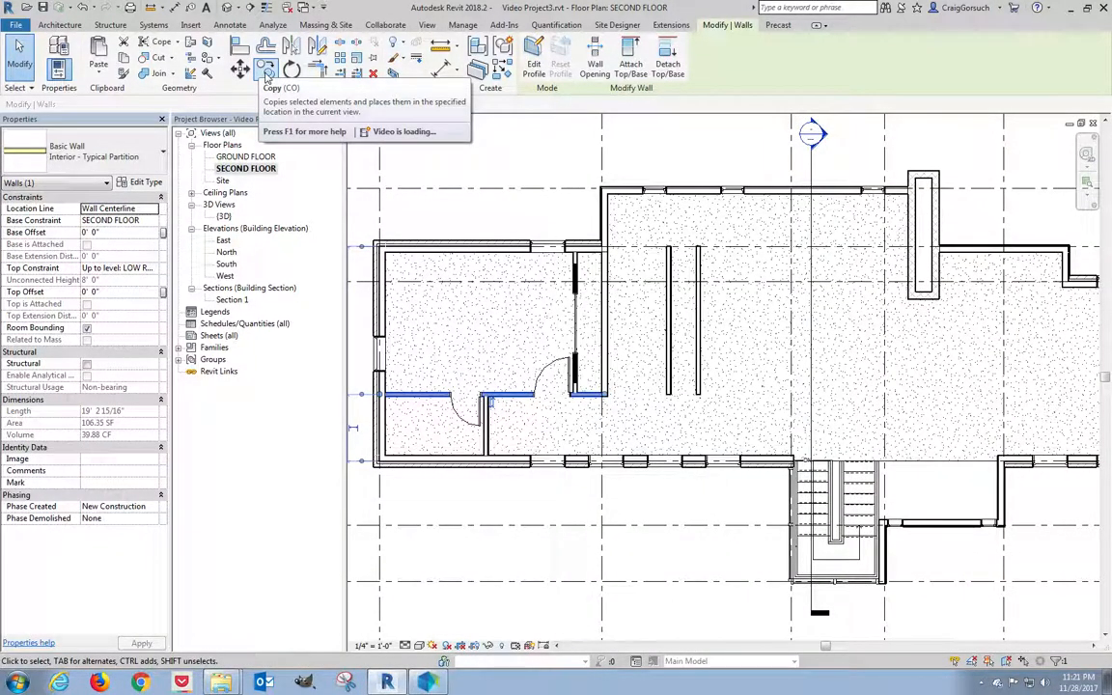
click(267, 71)
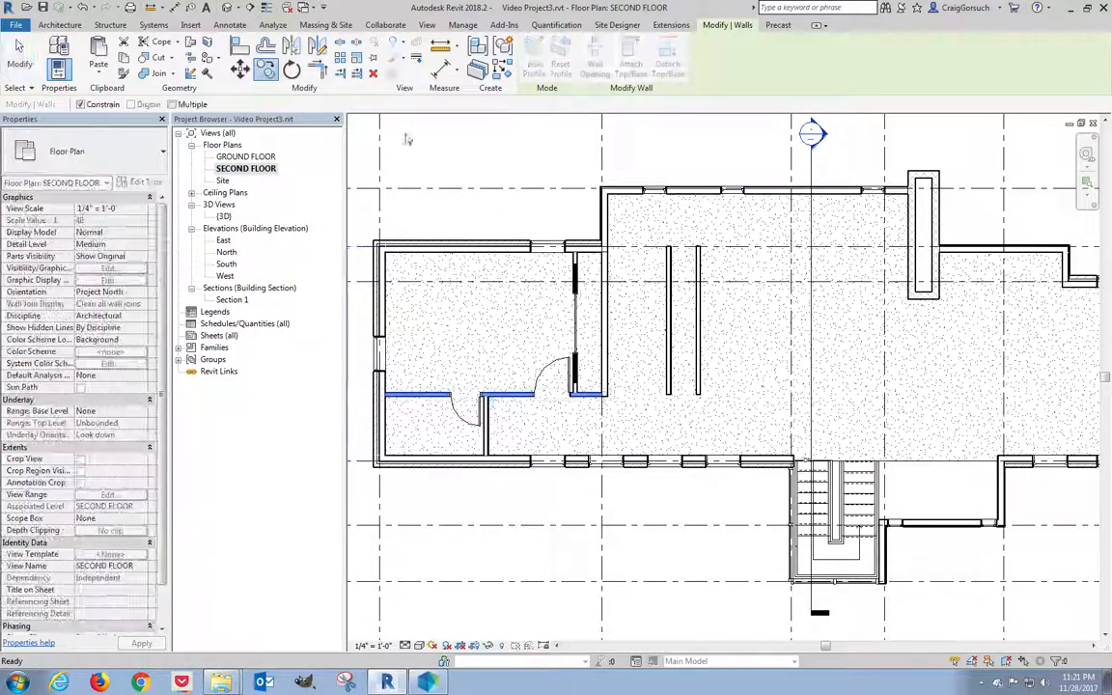
click(509, 360)
scroll(509, 353, up, 1)
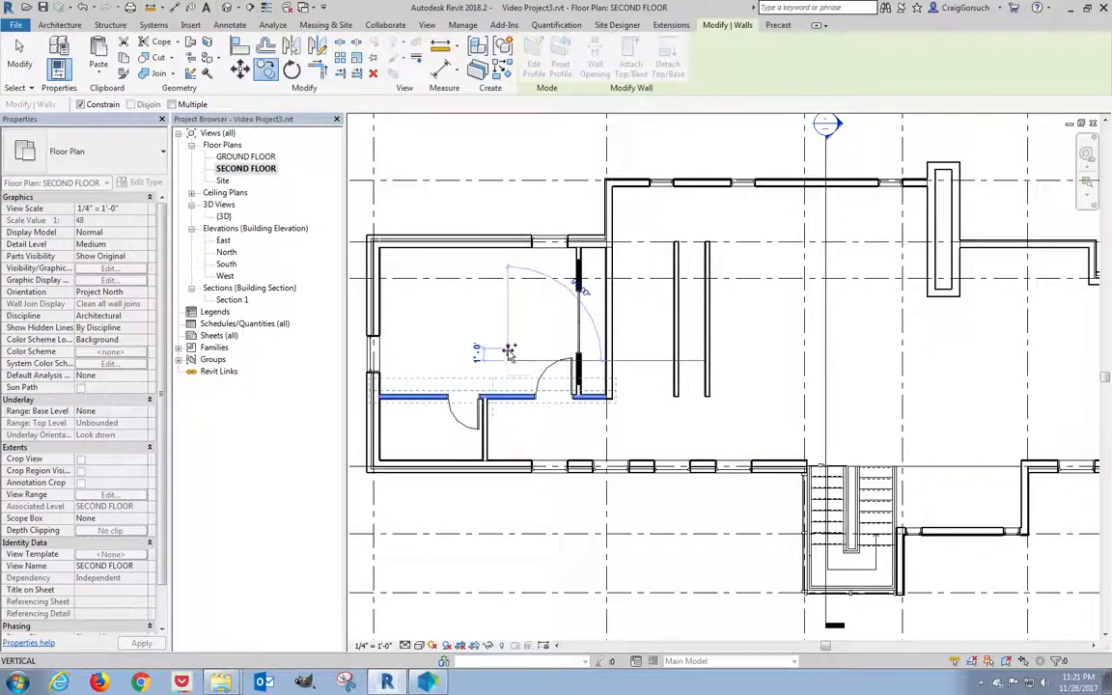
scroll(509, 352, up, 2)
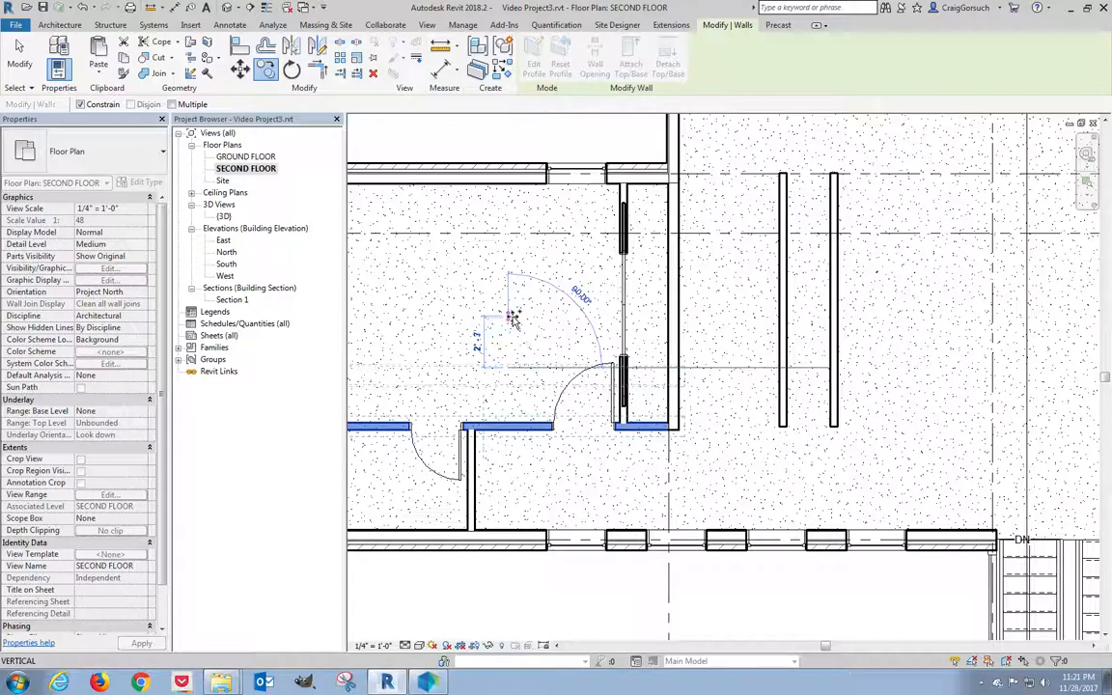
click(513, 319)
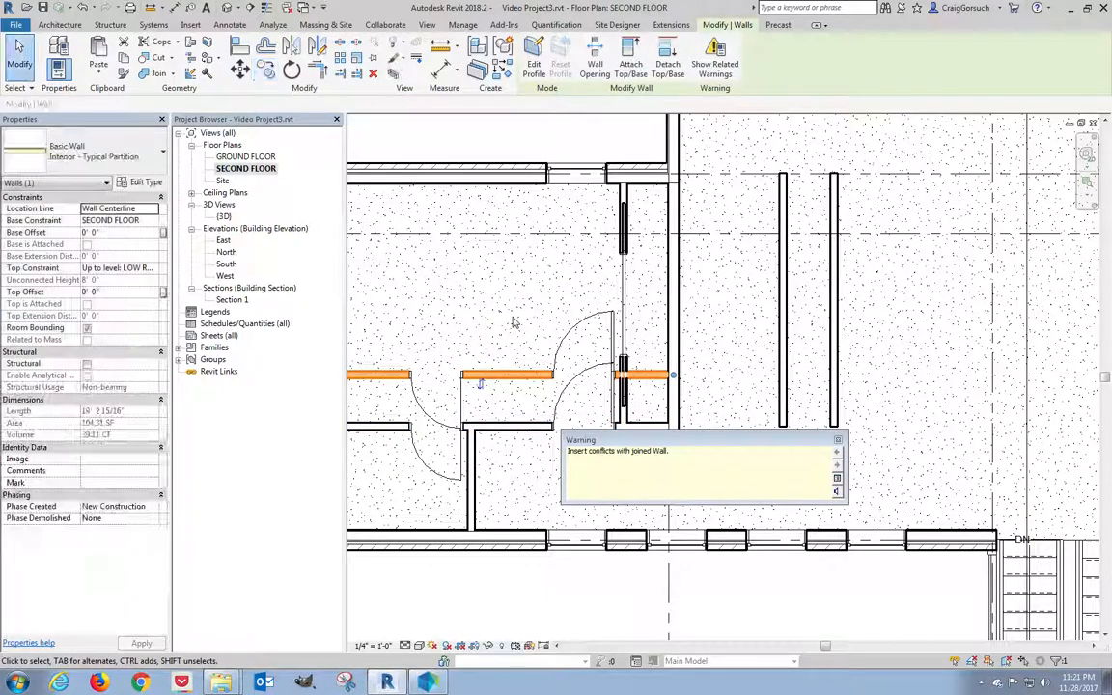
middle_drag(519, 322, 672, 320)
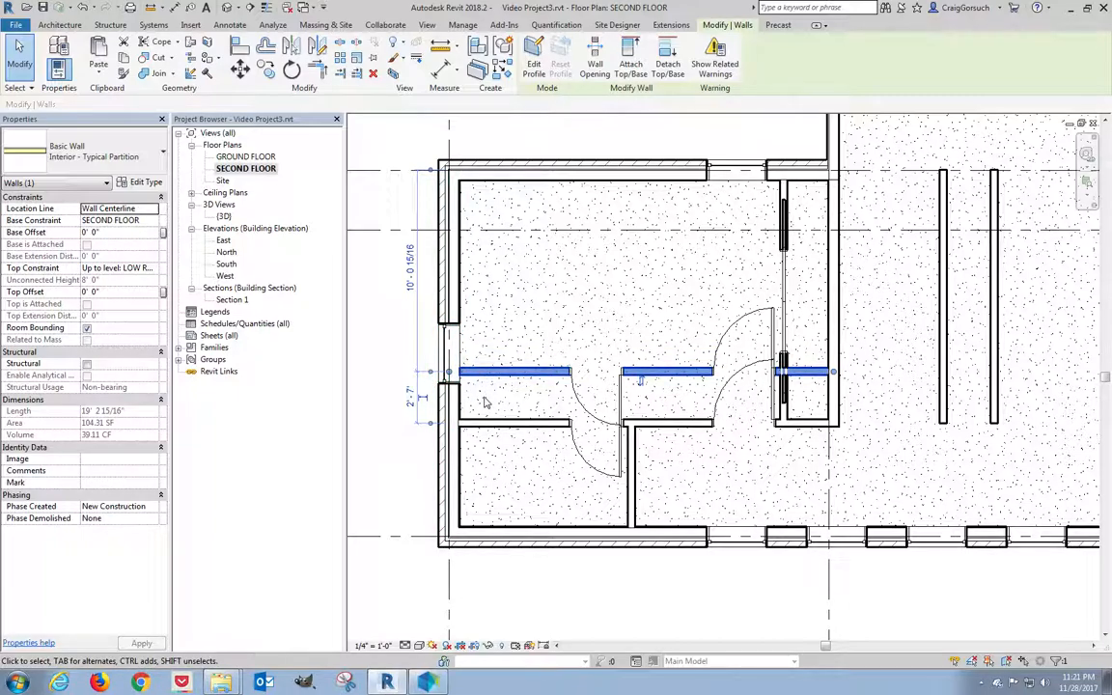
Delete both doors from the copied horizontal partition in the west room.
click(619, 408)
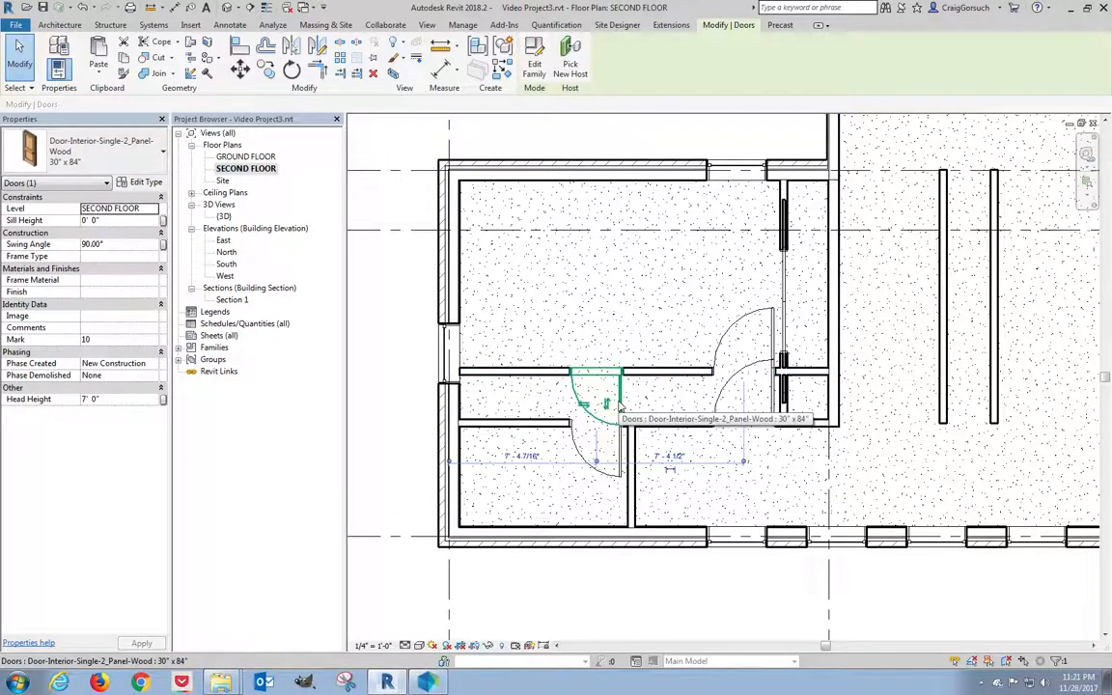
click(735, 292)
click(726, 337)
key(Delete)
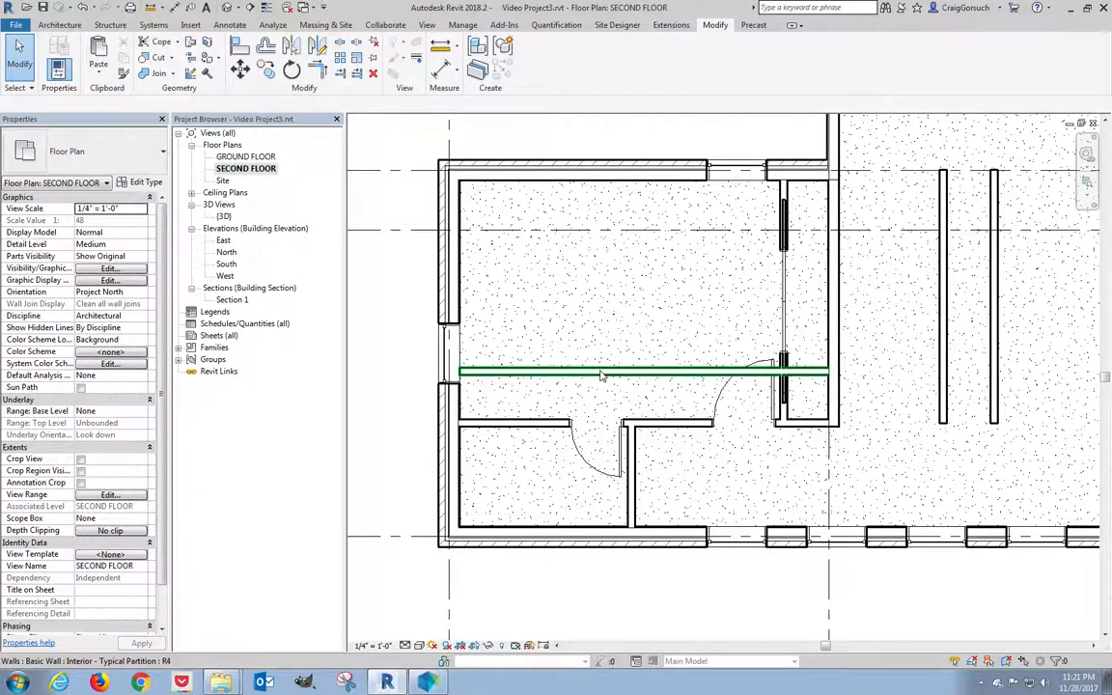
Extend the copied horizontal partition to the masonry chimney's east face and trim away its portion west of the plumbing partition at grid 2.
scroll(600, 375, down, 3)
middle_drag(615, 380, 476, 391)
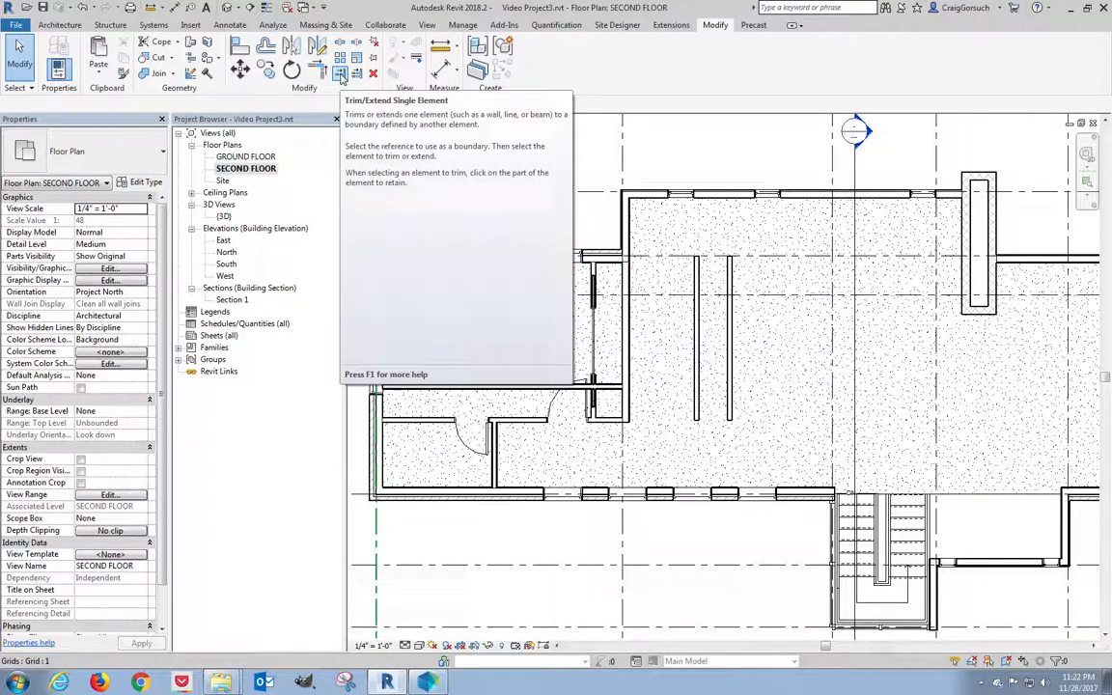
click(340, 75)
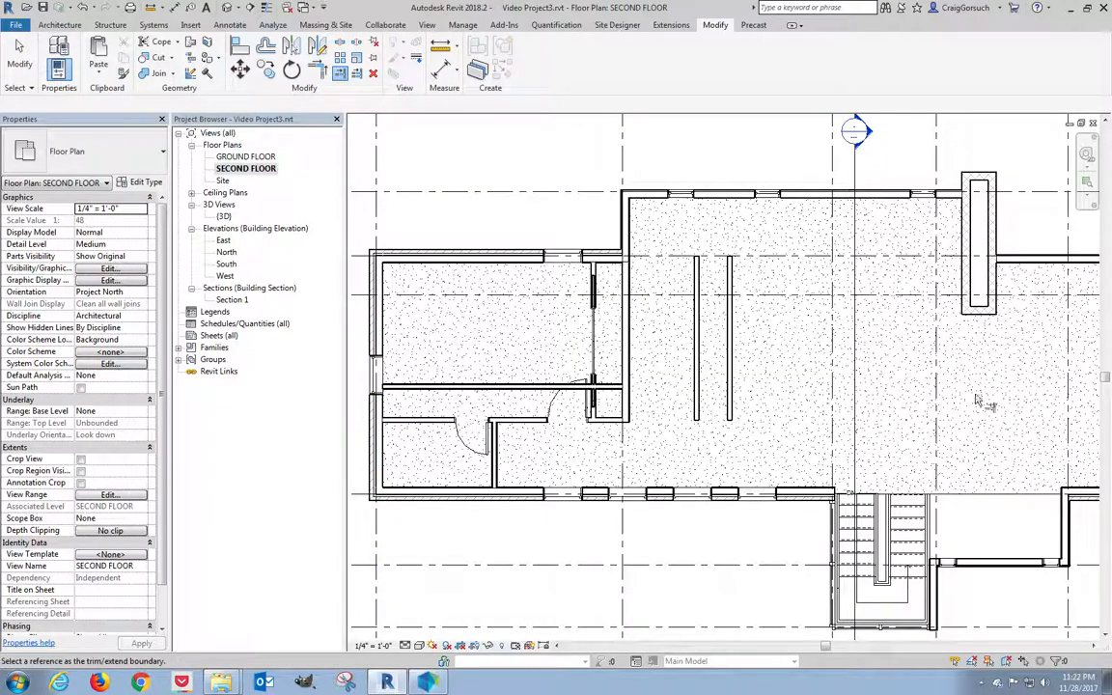
click(1000, 309)
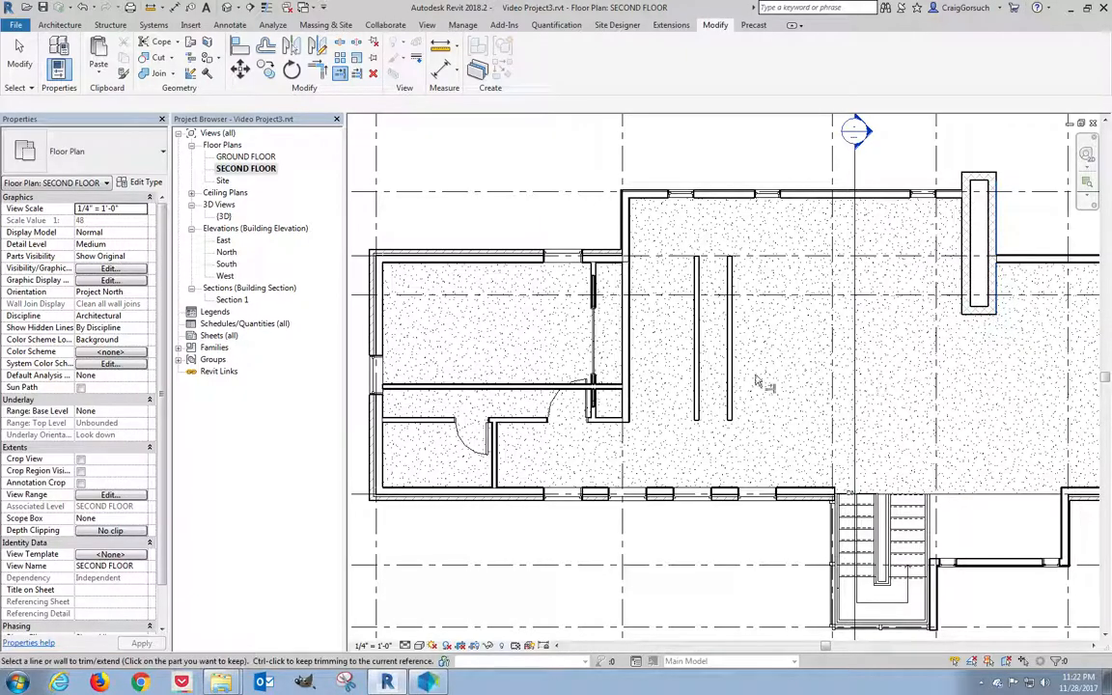
click(565, 388)
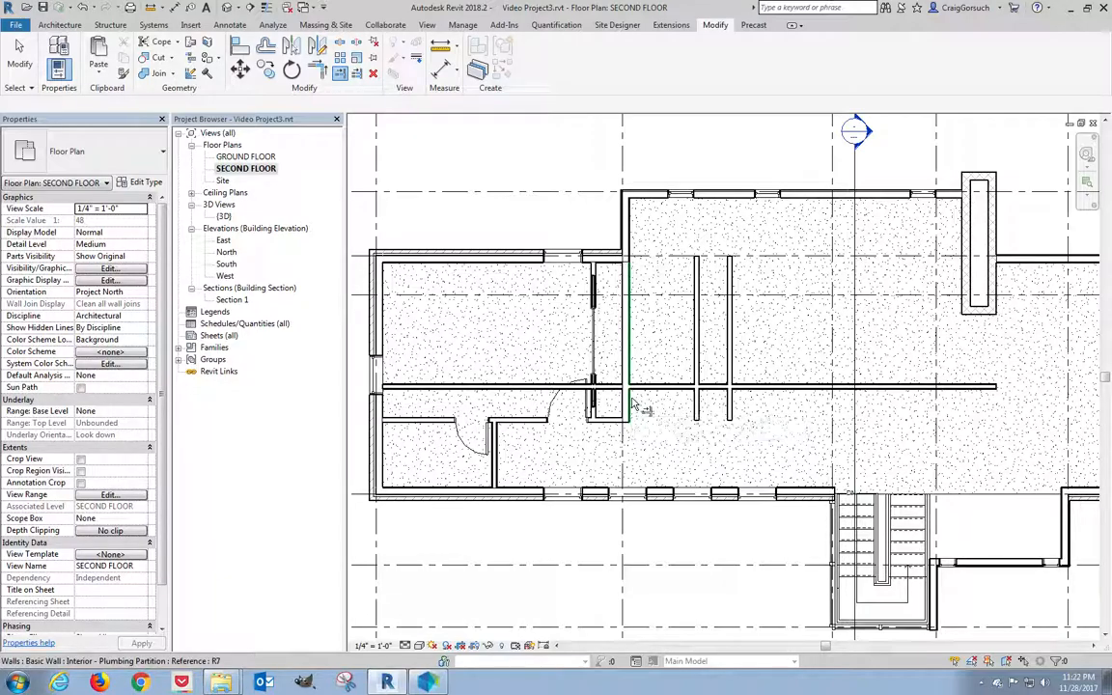
click(632, 406)
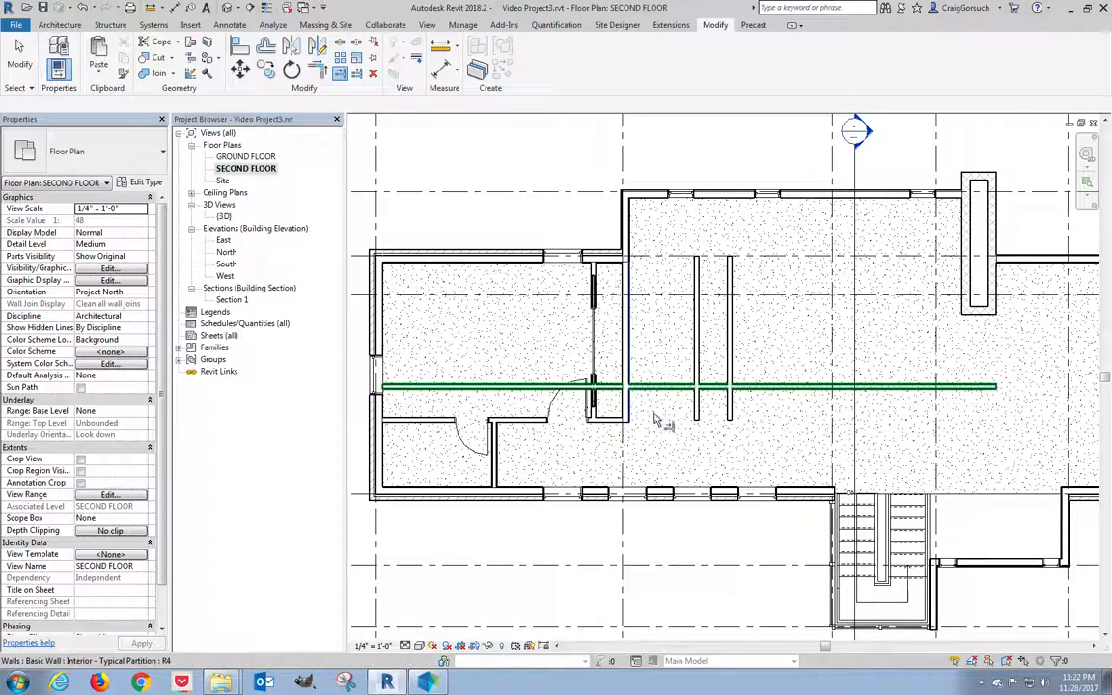
click(659, 387)
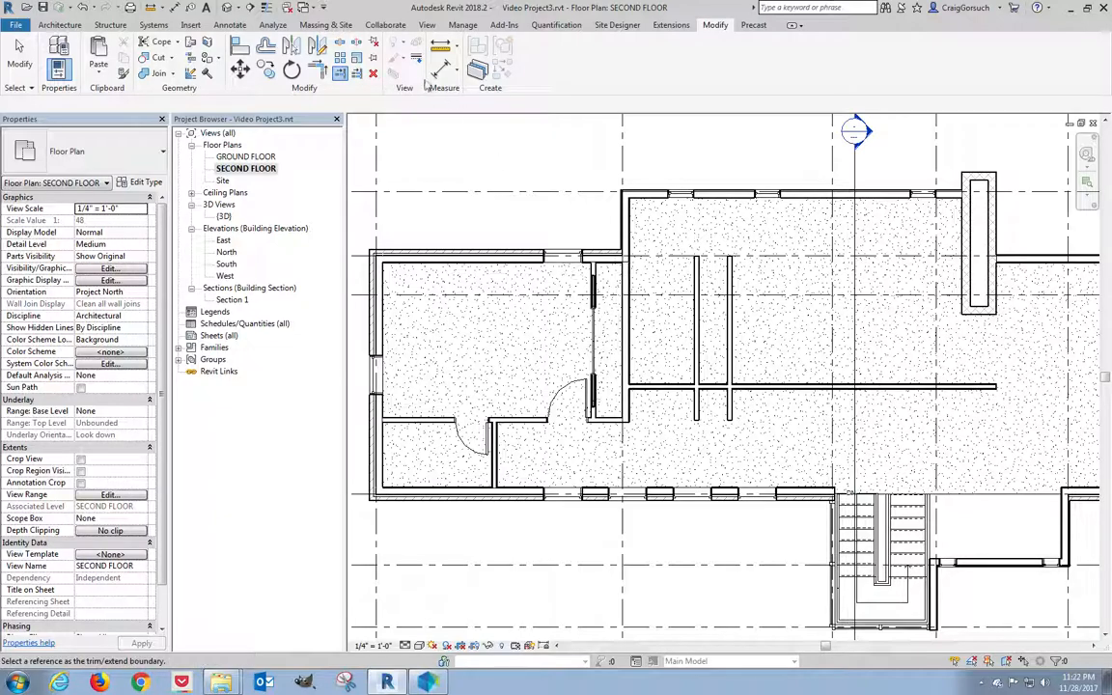
Extend the two parallel vertical partitions east of grid 2 north to the inner face of the exterior wall.
click(358, 79)
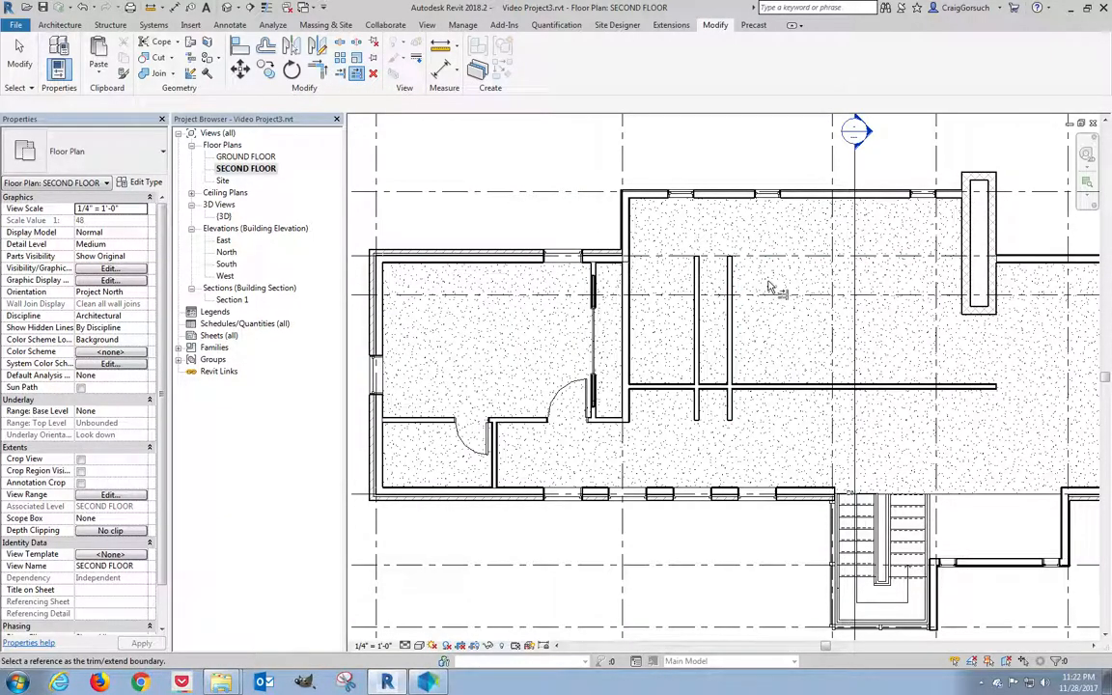
click(743, 202)
click(731, 279)
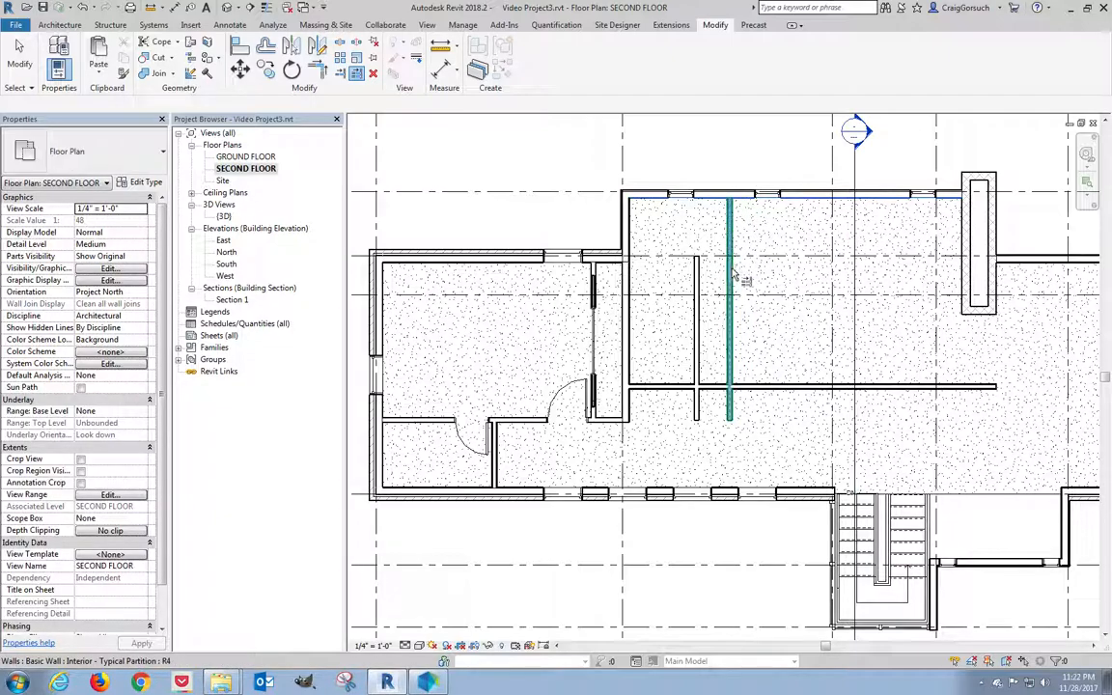
click(696, 275)
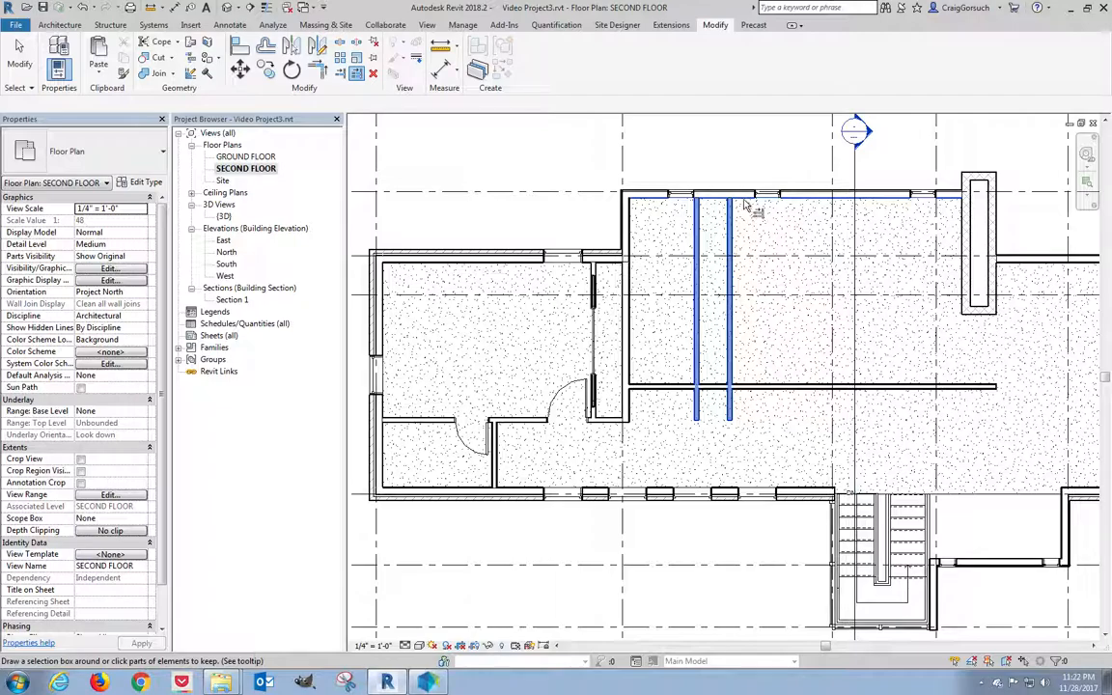
click(745, 163)
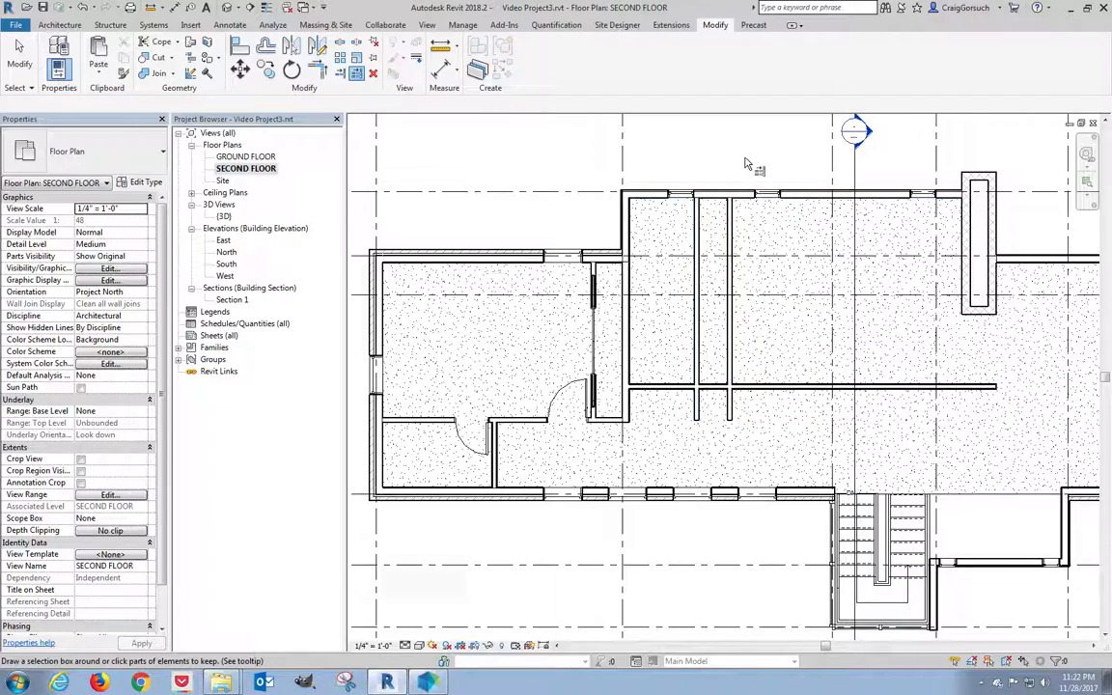
Trim both vertical partitions at the horizontal partition, keeping the portions north of it.
click(754, 387)
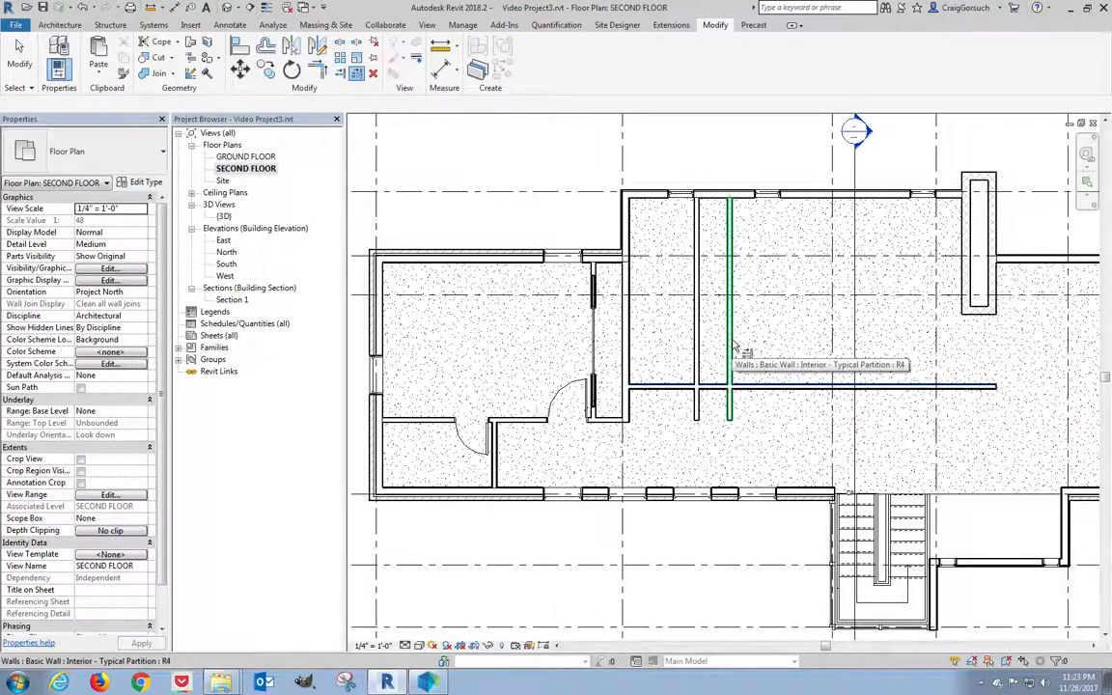
click(733, 349)
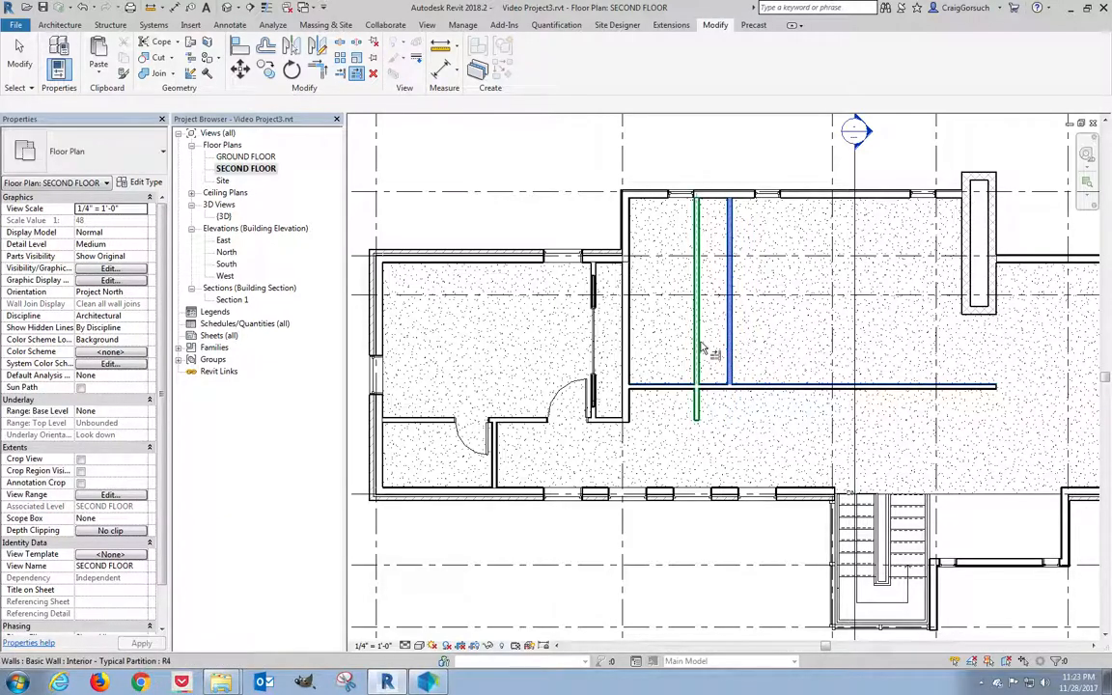
click(699, 349)
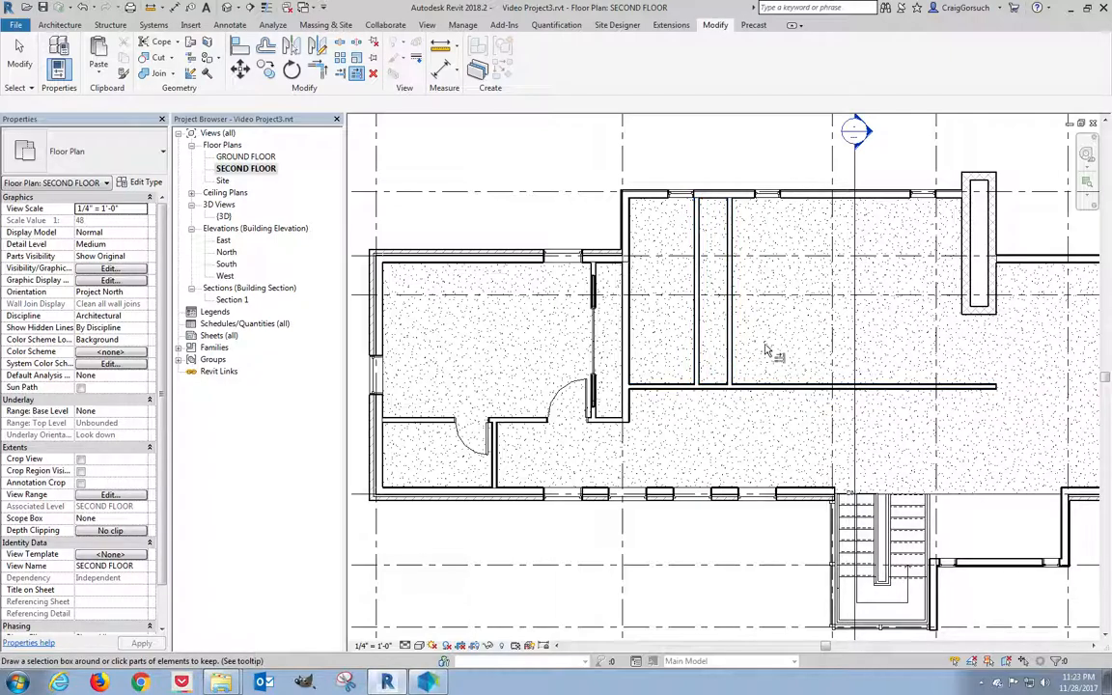
key(Escape)
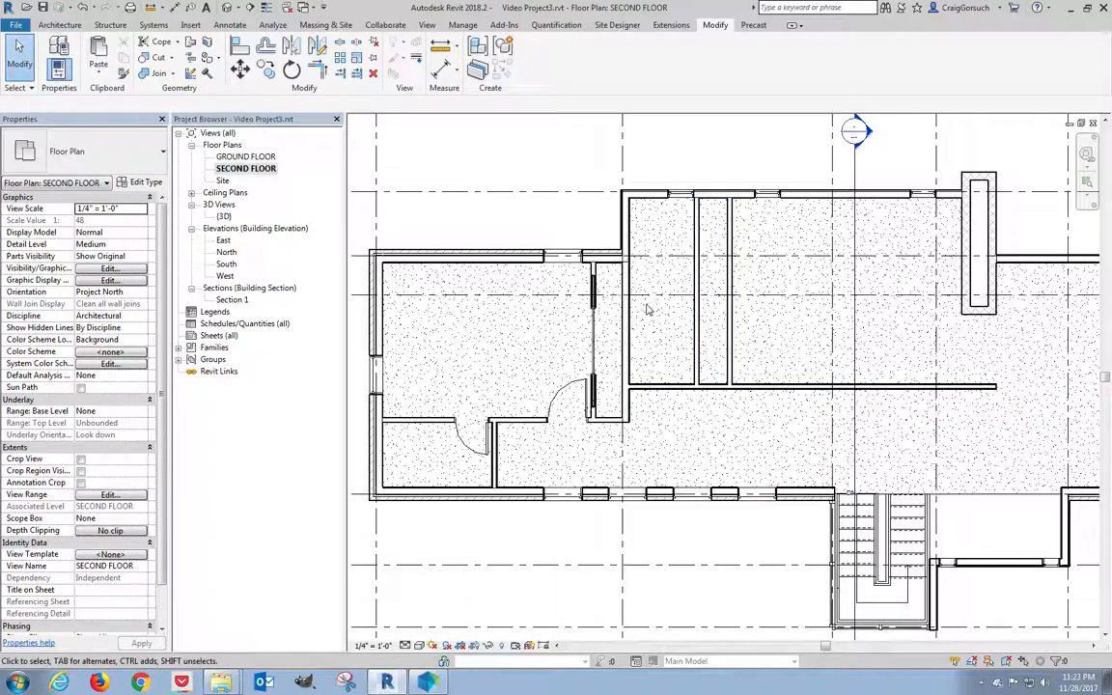
Set up a new Interior - Plumbing Partition wall with top constraint HIGH ROOF, top offset -1' 0" and location line Finish Face: Interior.
middle_drag(670, 327, 613, 321)
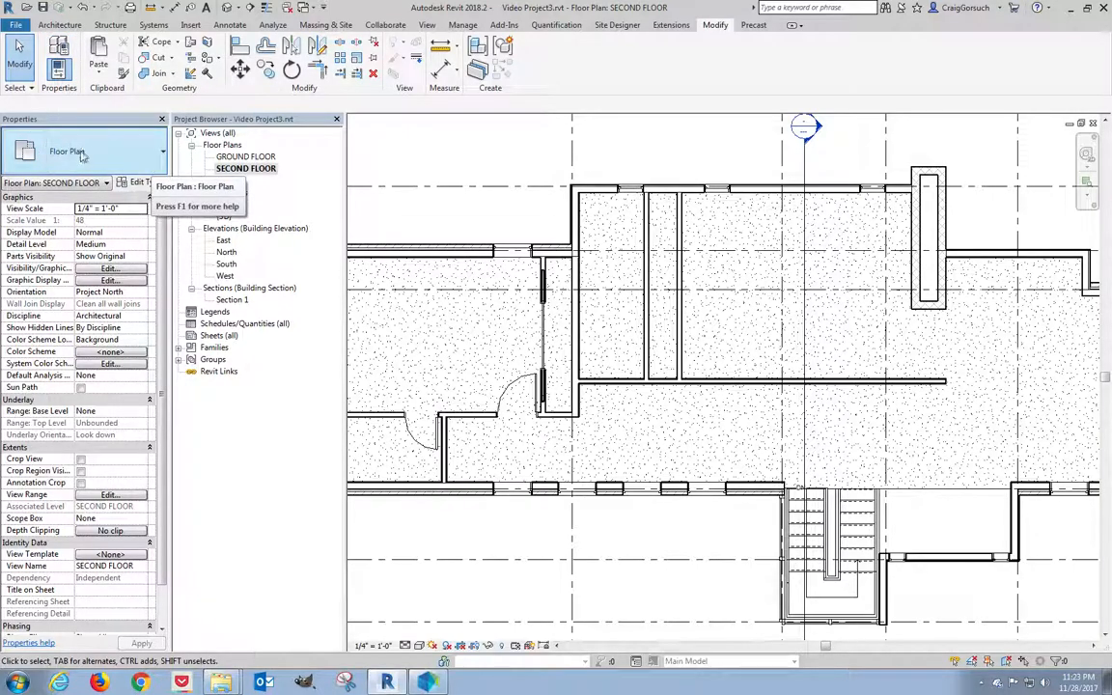
click(582, 322)
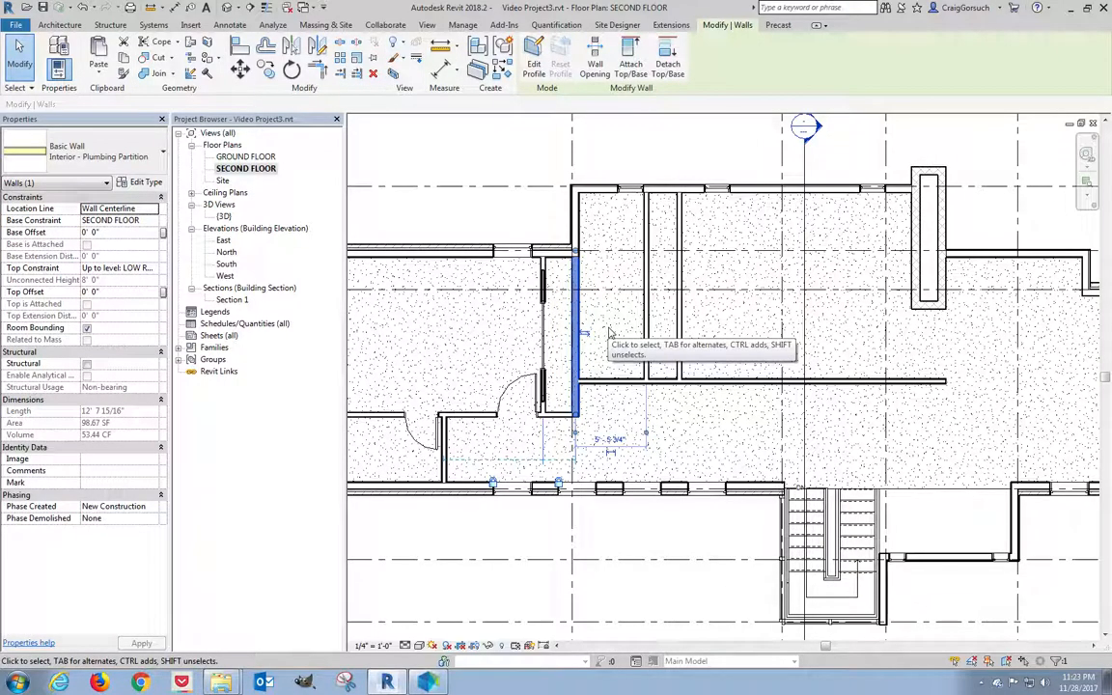
click(503, 73)
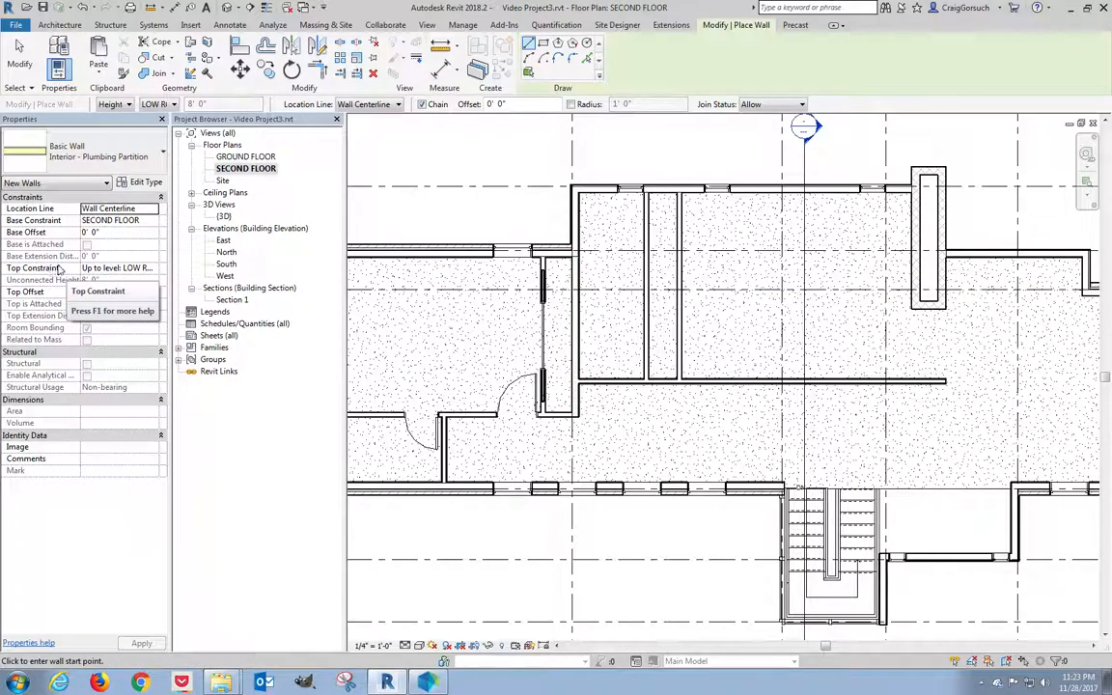
click(153, 268)
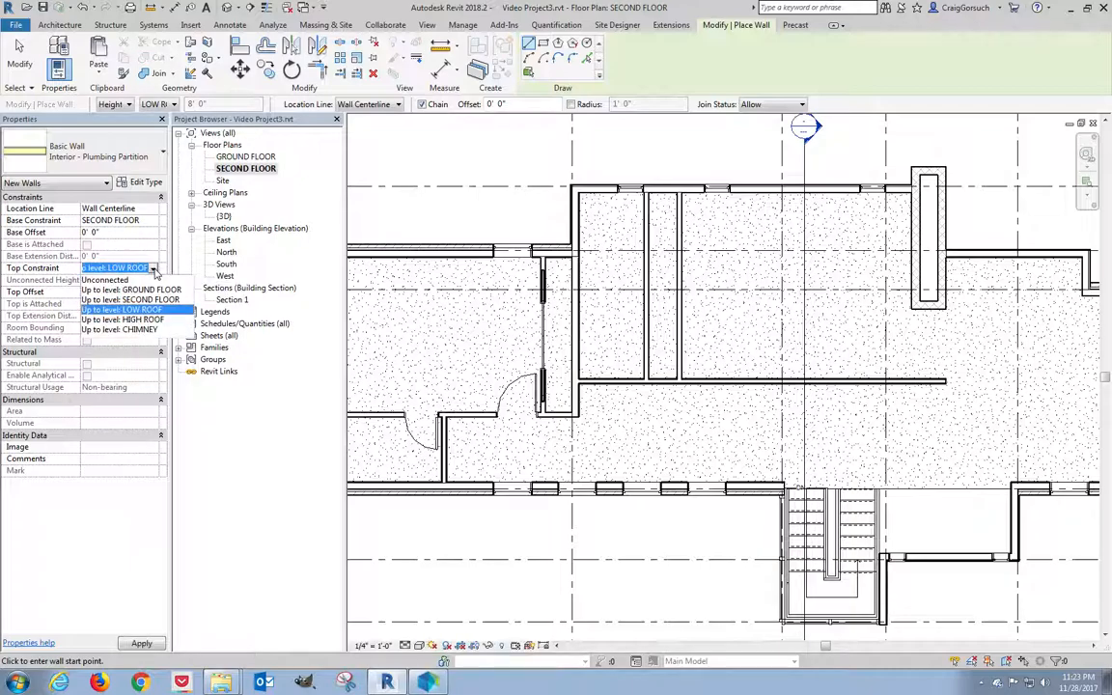
click(122, 320)
click(117, 293)
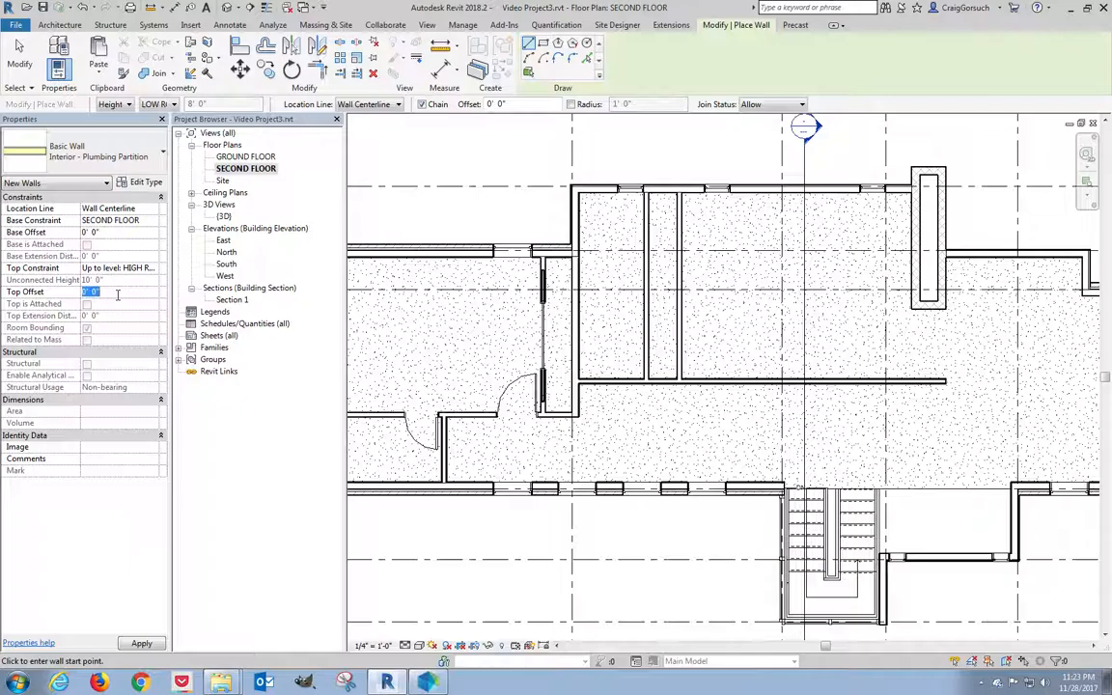
text(-1)
key(Return)
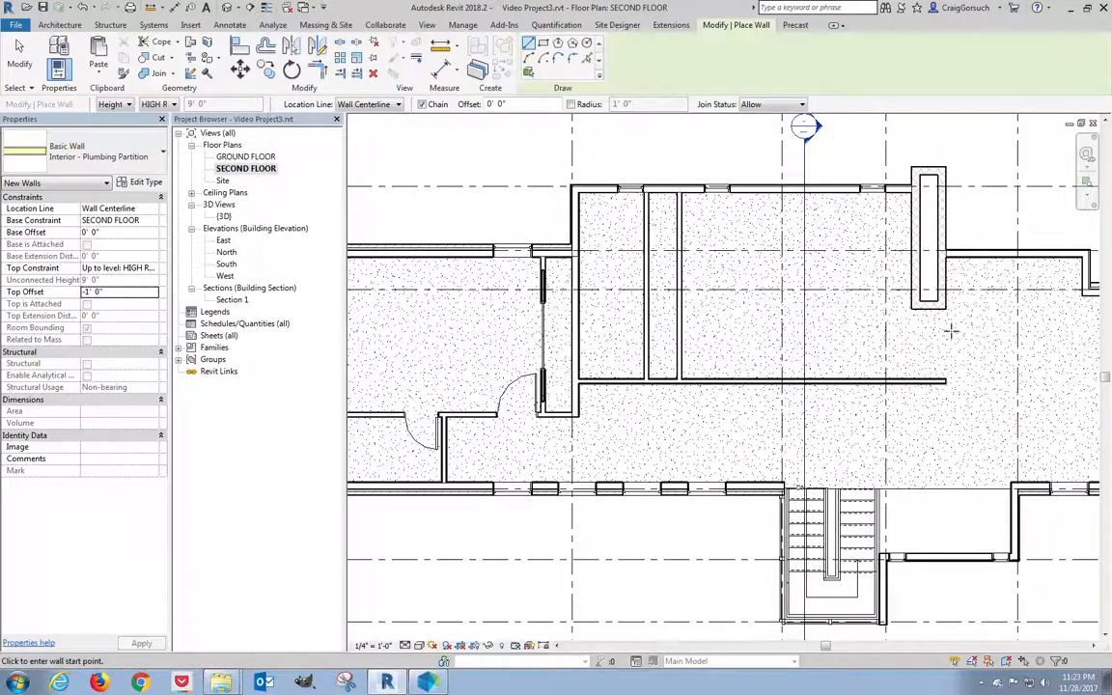
click(386, 106)
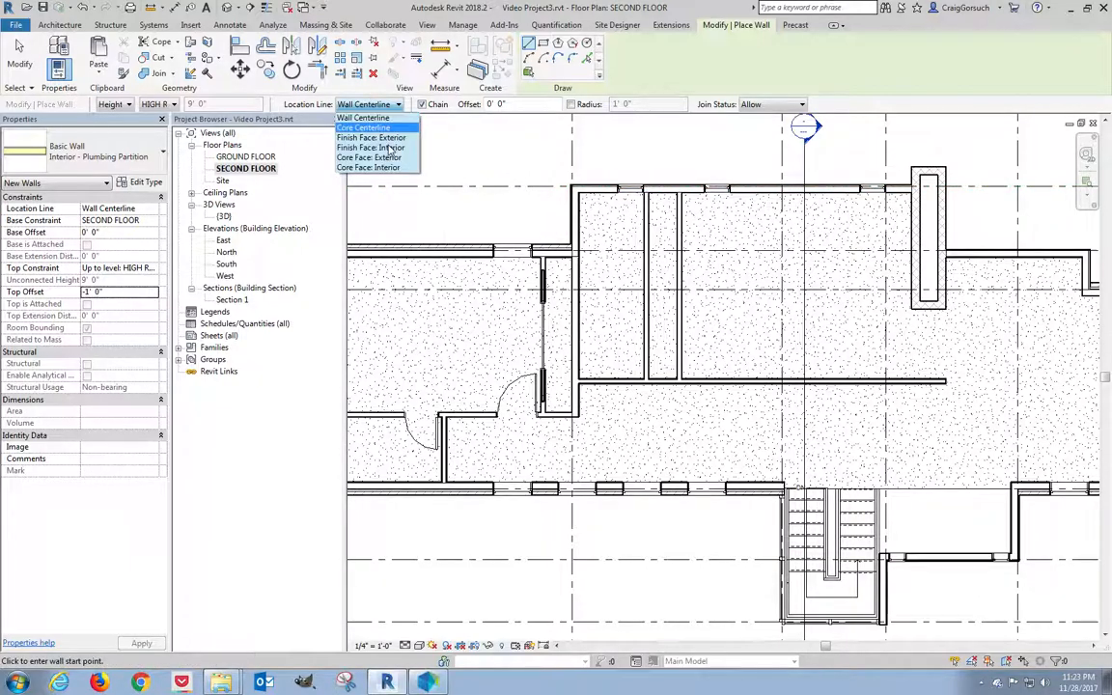
click(389, 148)
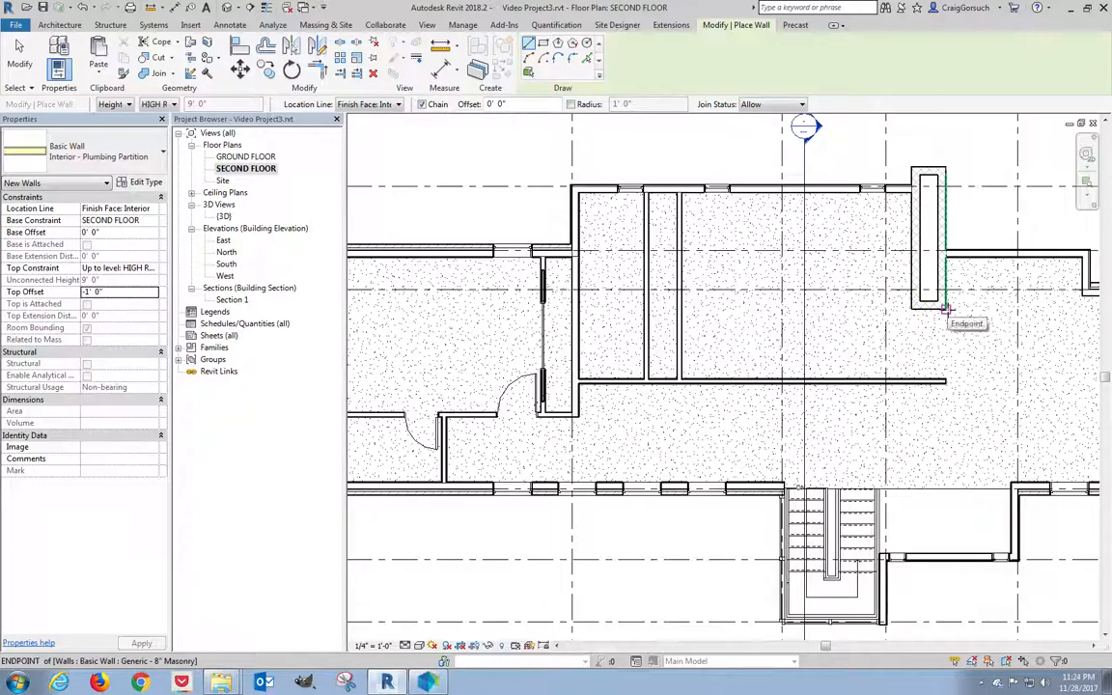
Draw the plumbing partition from the chimney's southeast corner 13'-10" south to grid D, flipped to the west side, and east to the exterior wall.
scroll(947, 310, down, 3)
scroll(947, 310, up, 4)
scroll(947, 310, up, 3)
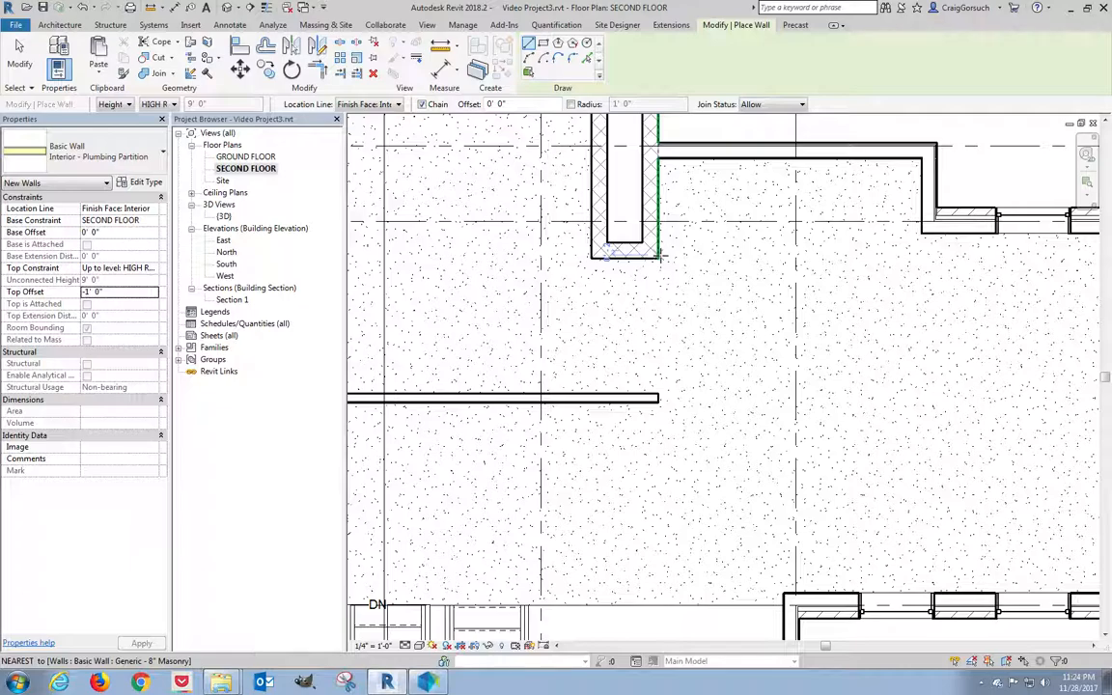
click(659, 256)
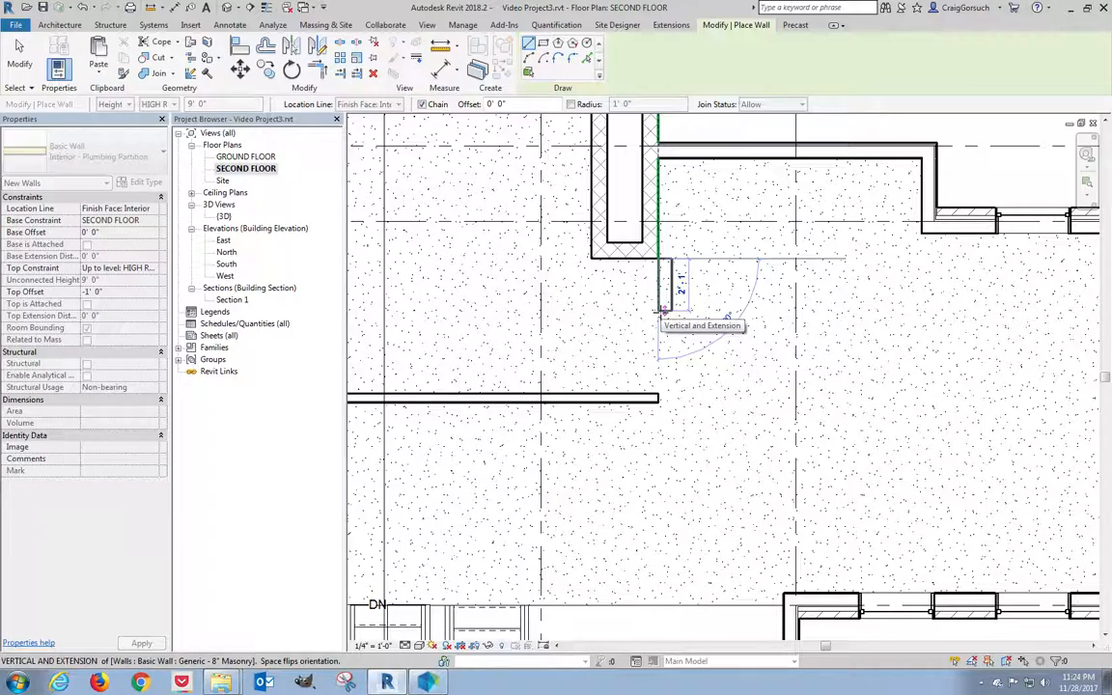
key(space)
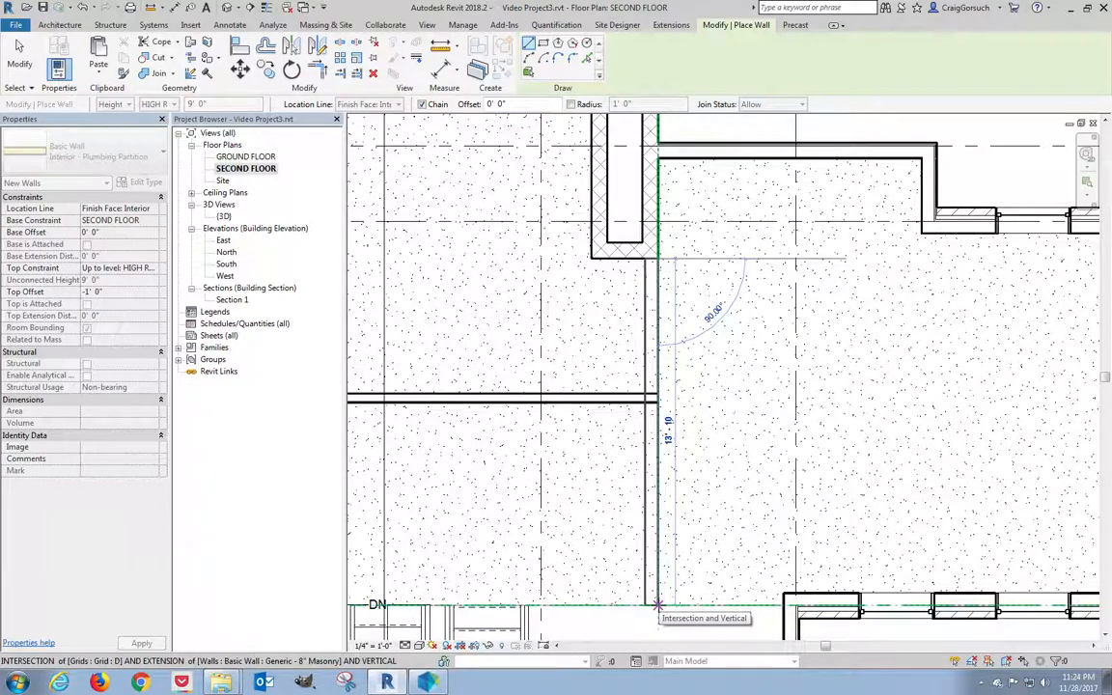
click(657, 605)
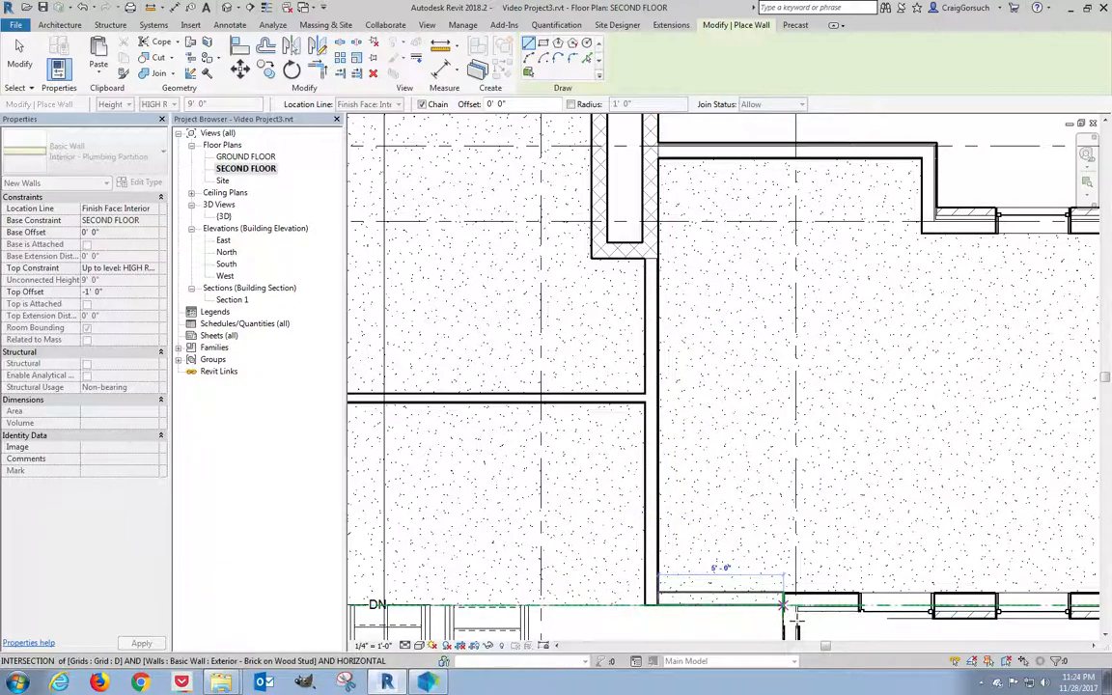
click(784, 606)
key(Escape)
key(Escape)
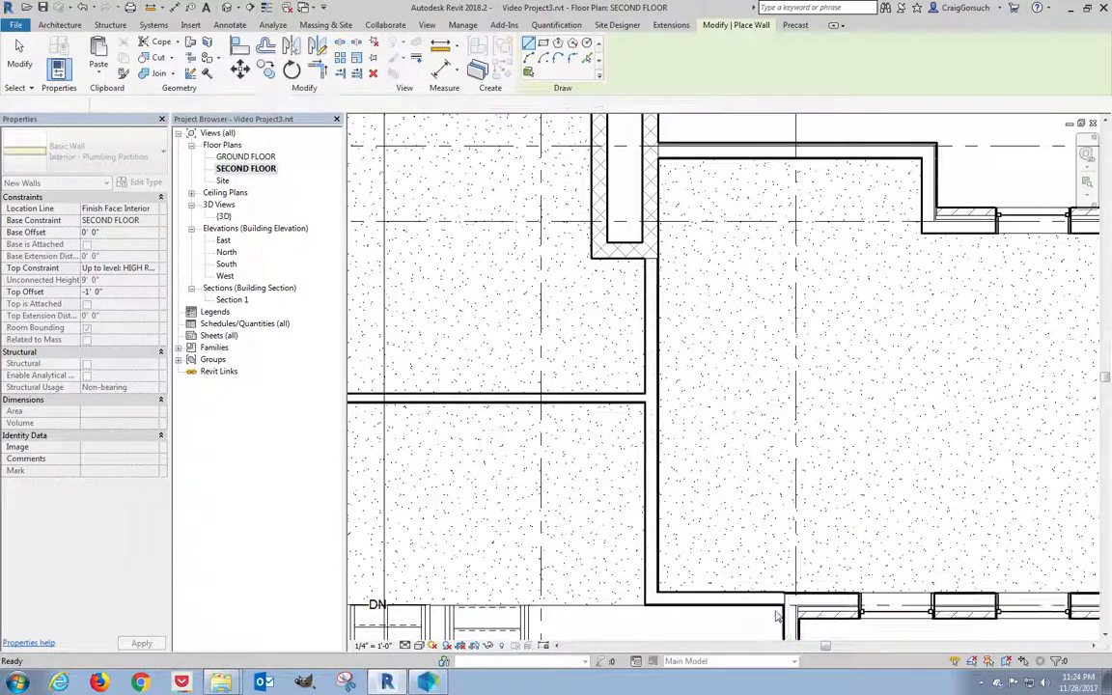
Align the north face of the new short horizontal partition along grid D with the exterior wall's interior face.
scroll(775, 618, up, 5)
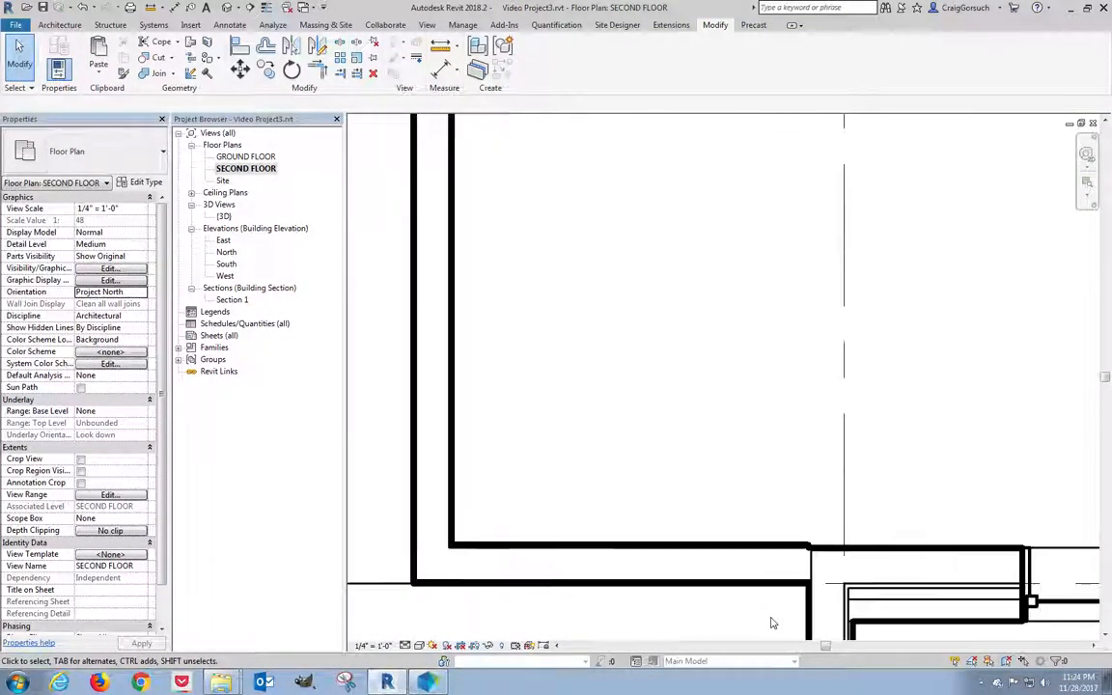
scroll(772, 622, up, 2)
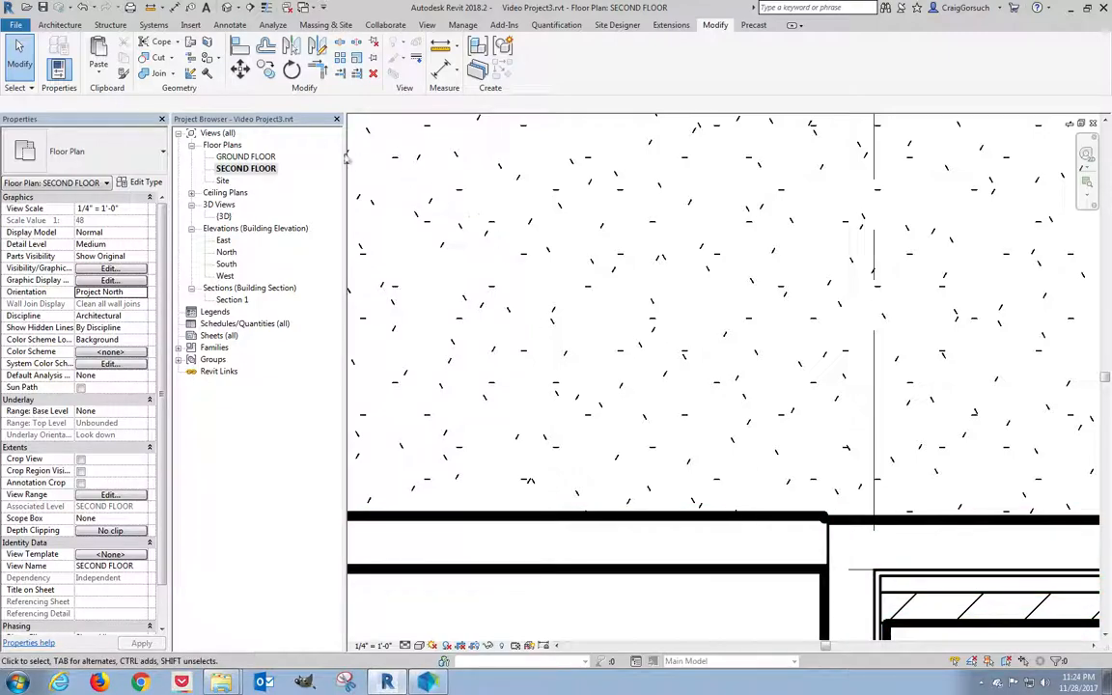
click(240, 46)
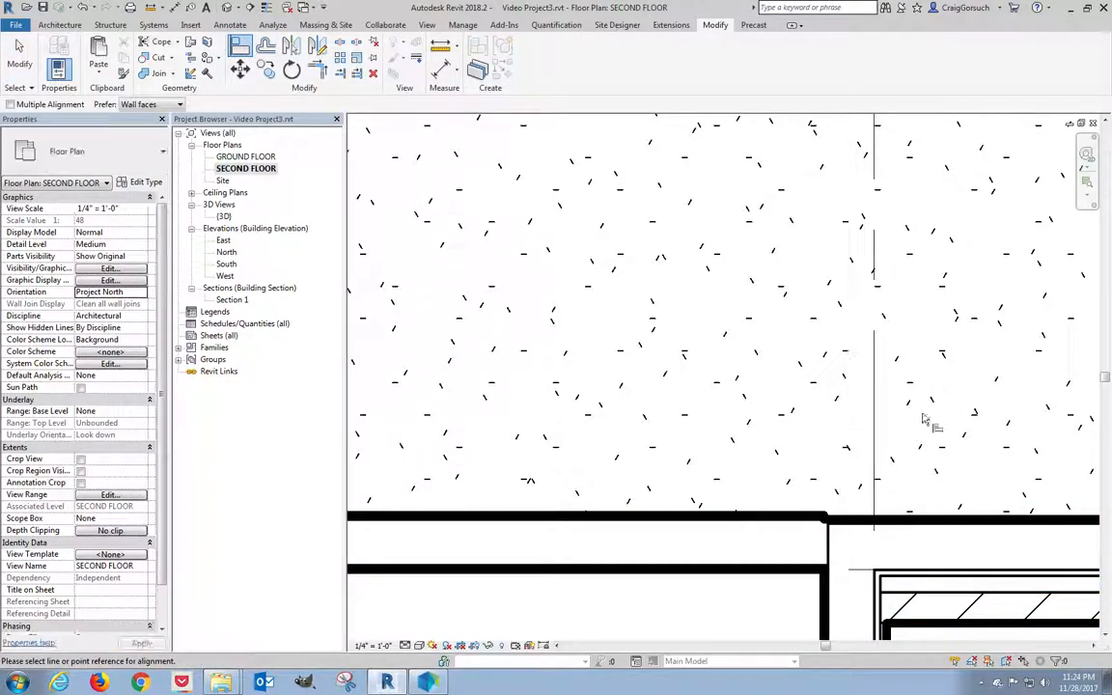
click(907, 523)
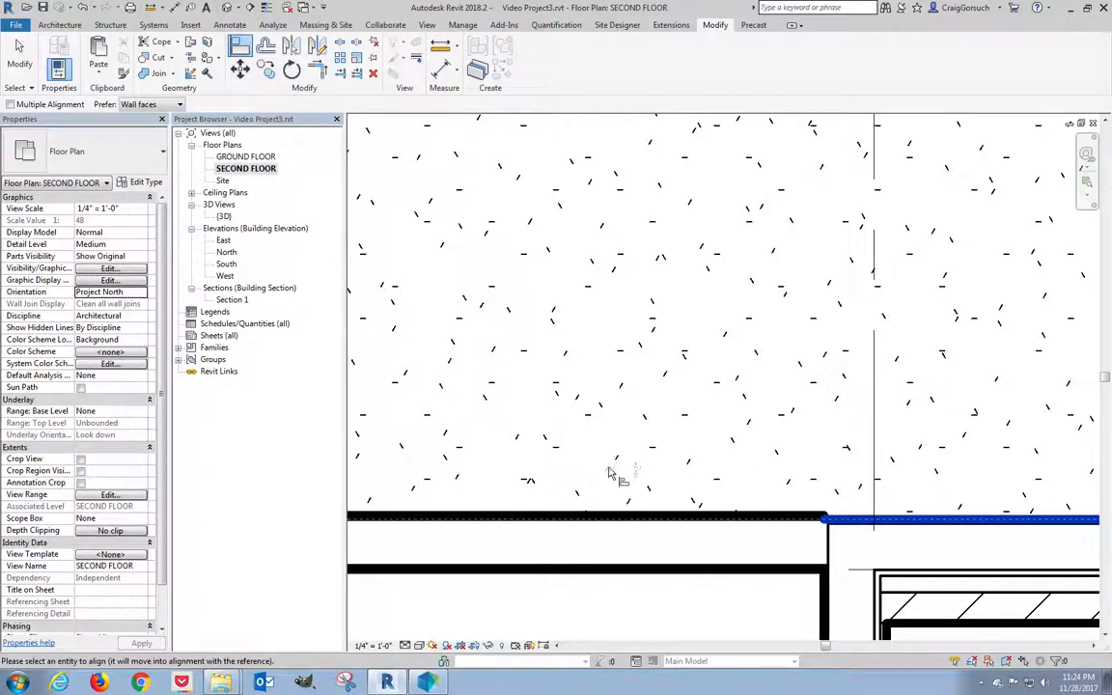
click(600, 520)
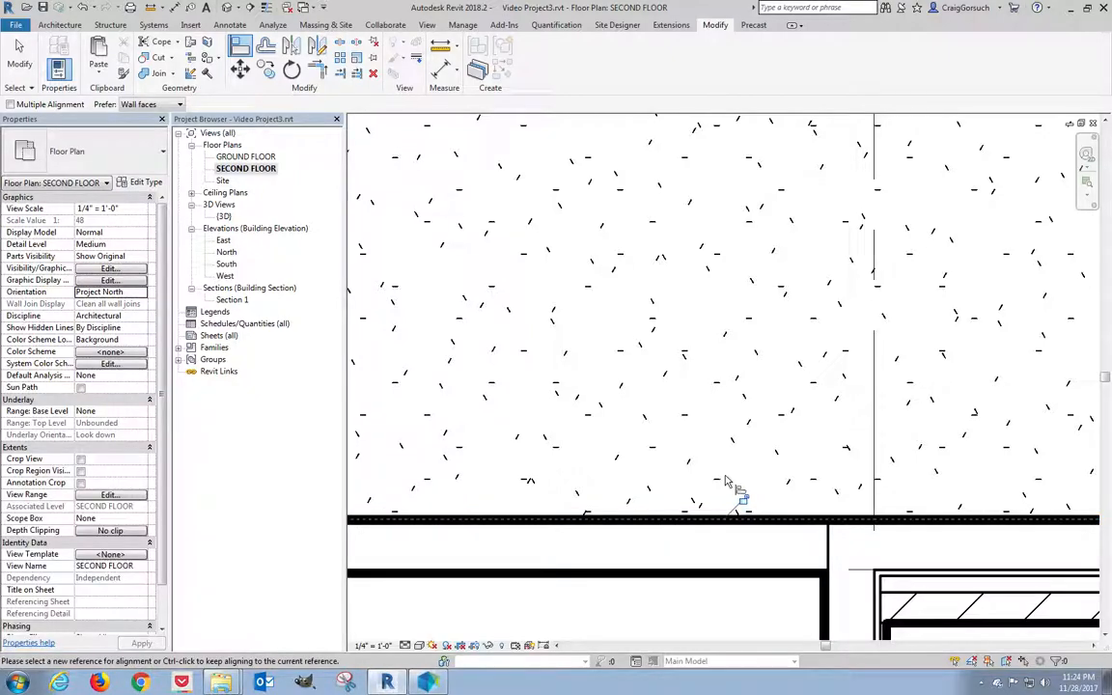
scroll(786, 462, up, 3)
middle_drag(791, 460, 881, 457)
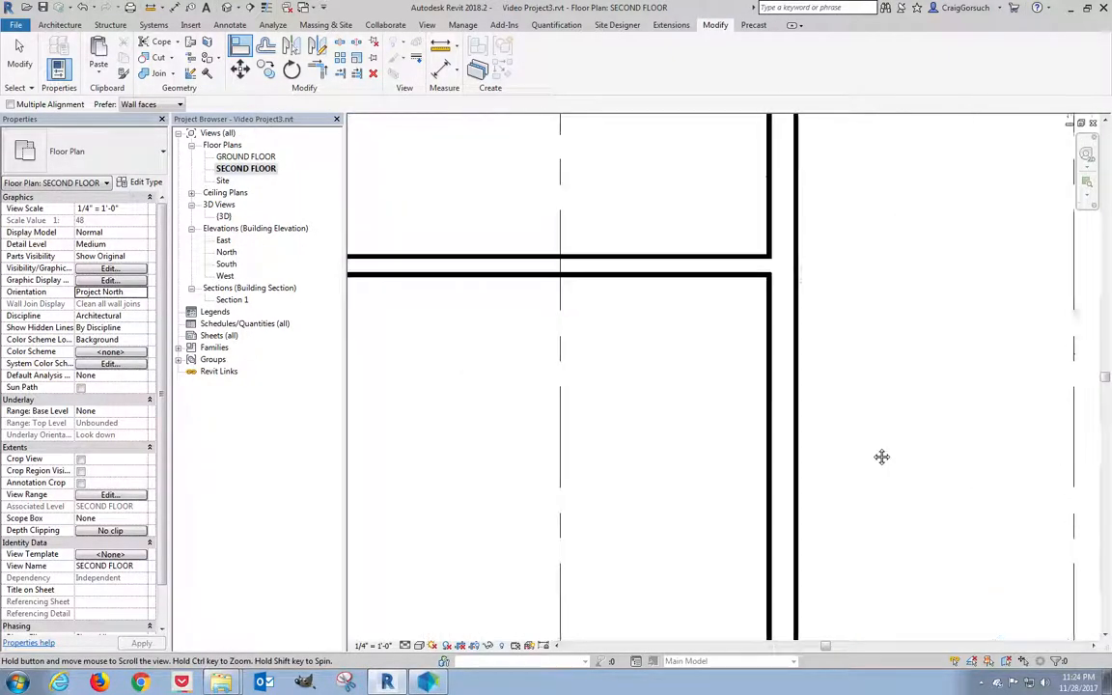
Offset a copy of the long horizontal partition 3' 4 1/2" to the north.
scroll(874, 429, down, 5)
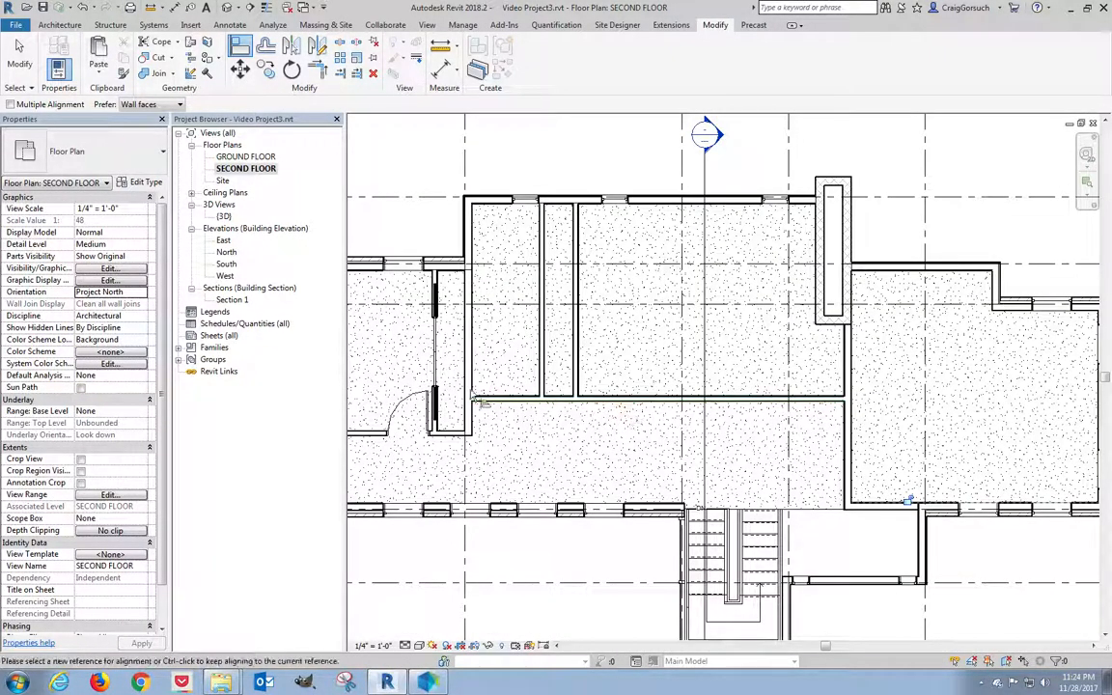
scroll(521, 327, up, 2)
middle_drag(521, 328, 577, 342)
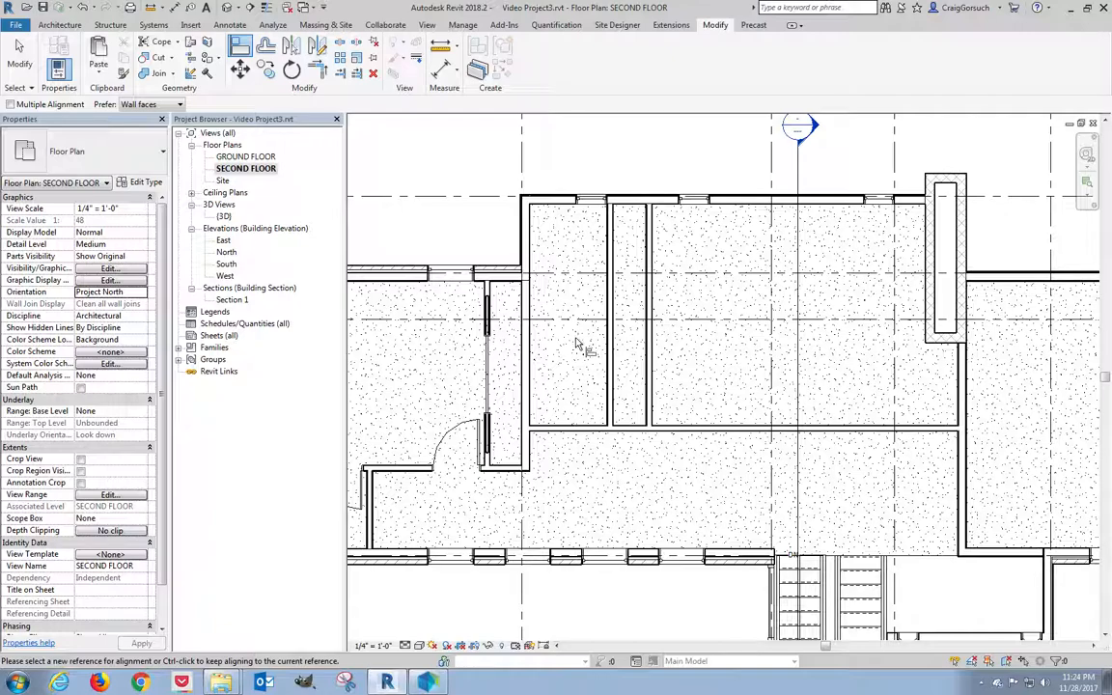
key(Escape)
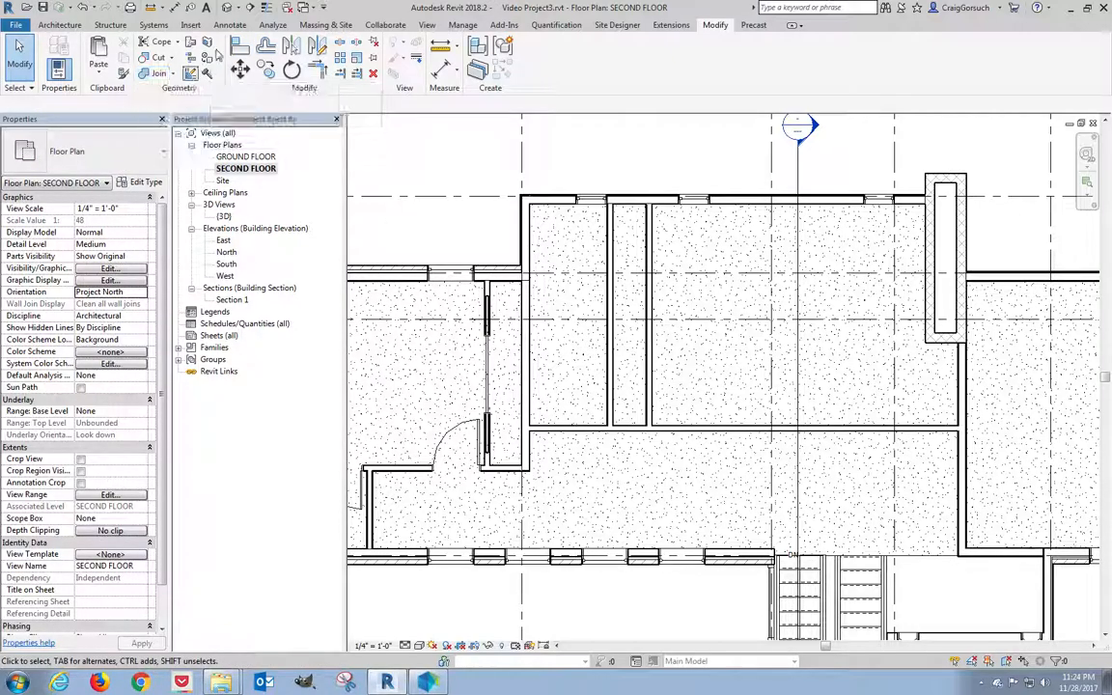
click(265, 46)
click(192, 103)
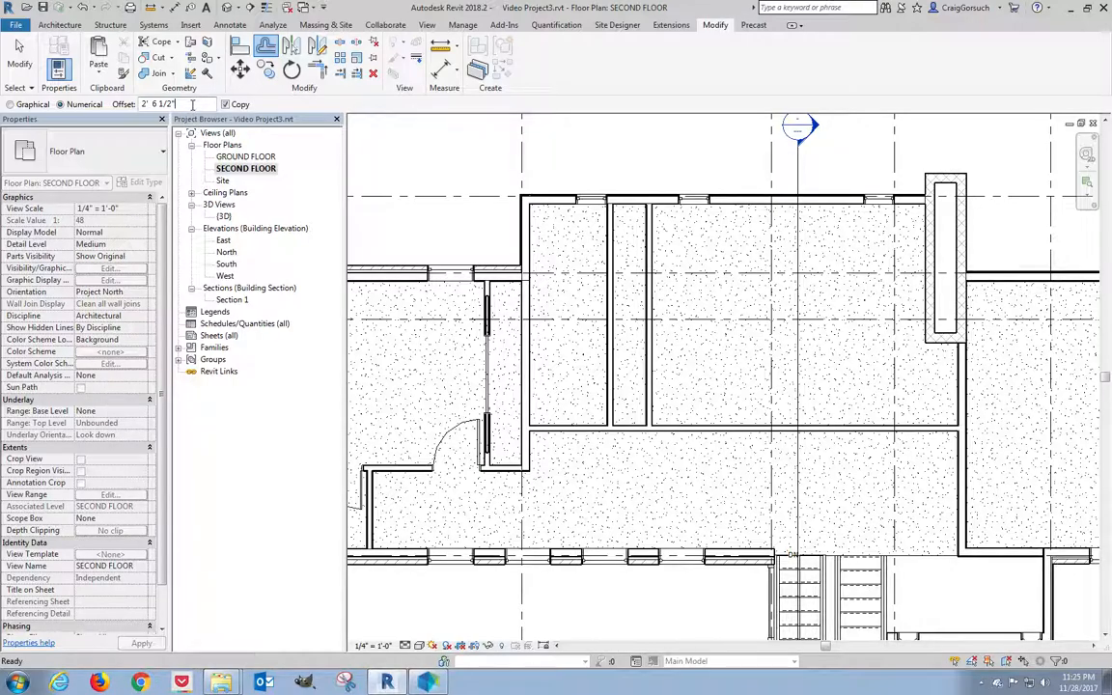
drag(192, 104, 109, 92)
text(3' 4 1/2)
key(Return)
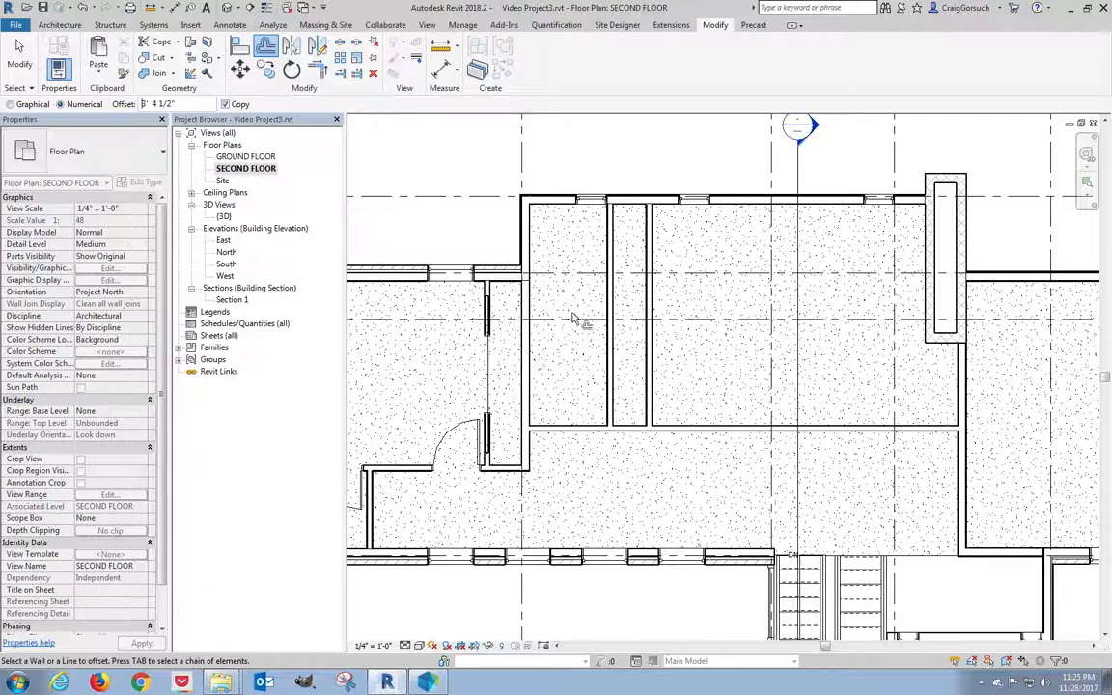
click(681, 428)
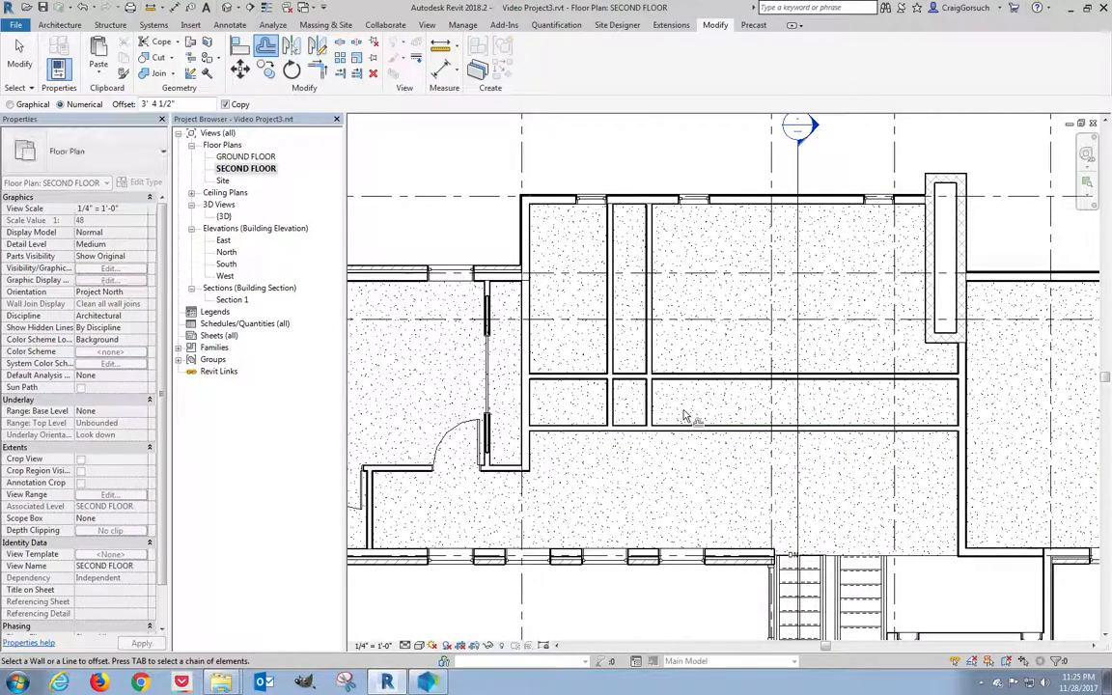
Offset a copy of the newly created horizontal partition 1' 9 3/4" to the north.
drag(190, 103, 126, 104)
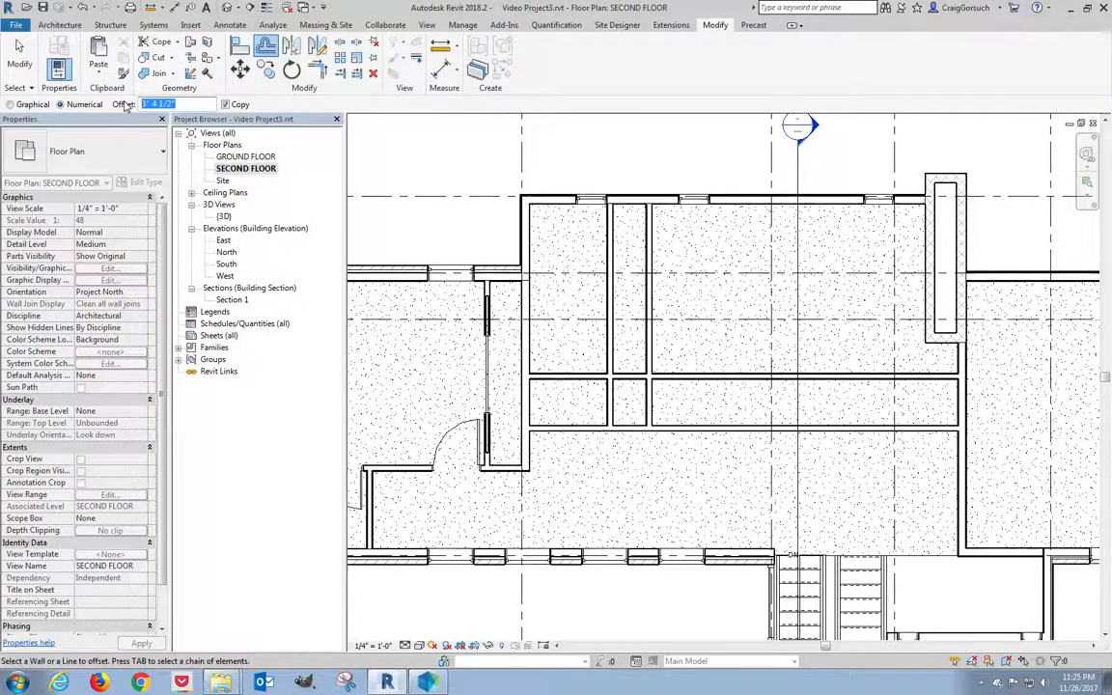
text(1 9 34)
key(Return)
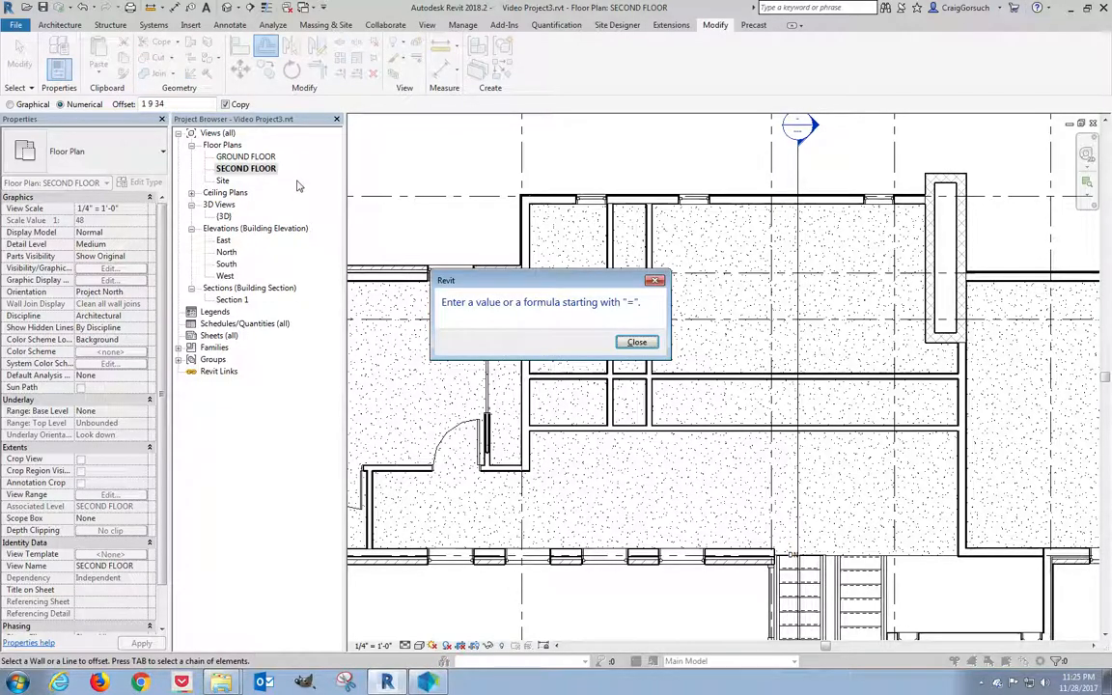
key(Return)
click(160, 104)
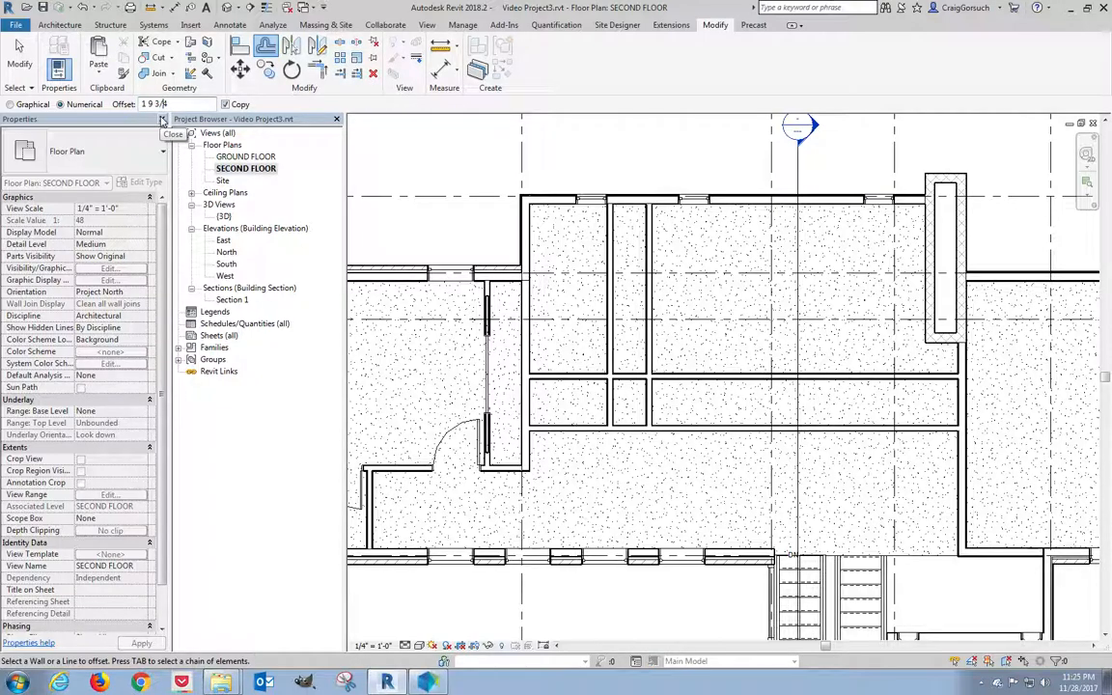
key(Return)
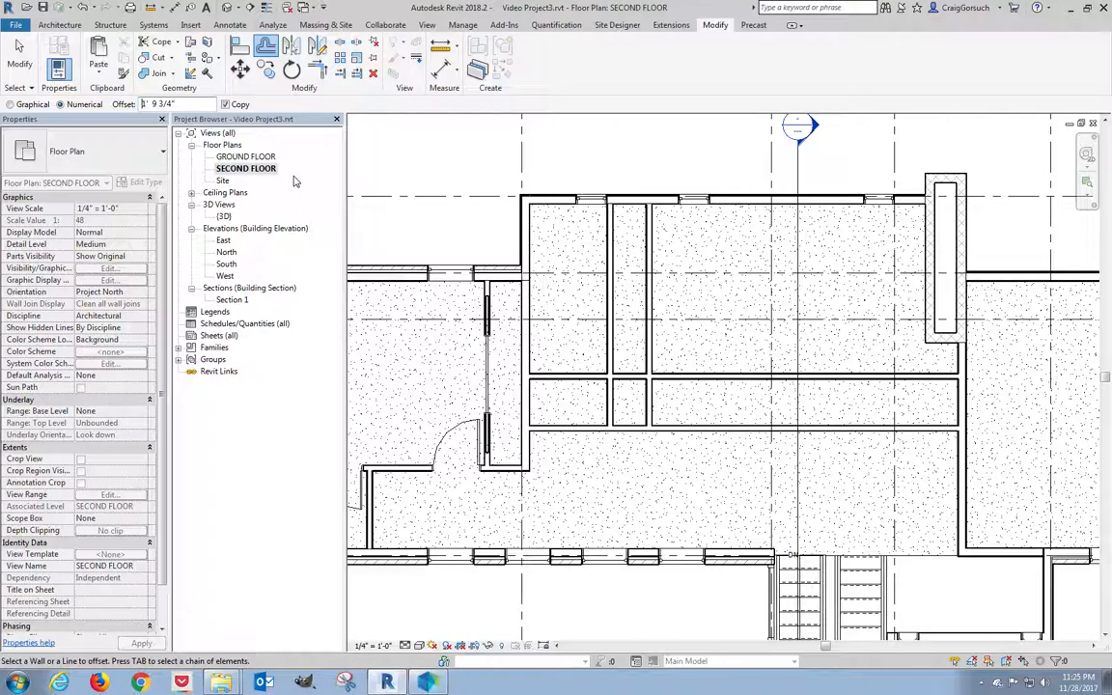
click(682, 377)
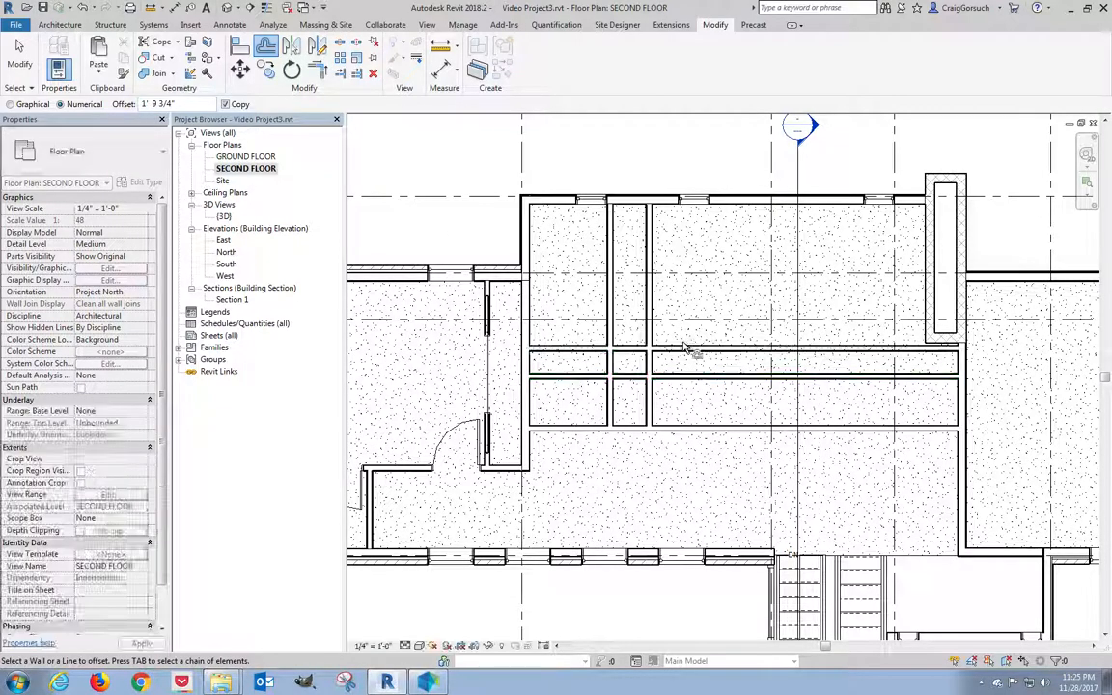
Offset a copy of the northernmost horizontal partition 4' 4 1/2" farther north.
drag(178, 104, 119, 106)
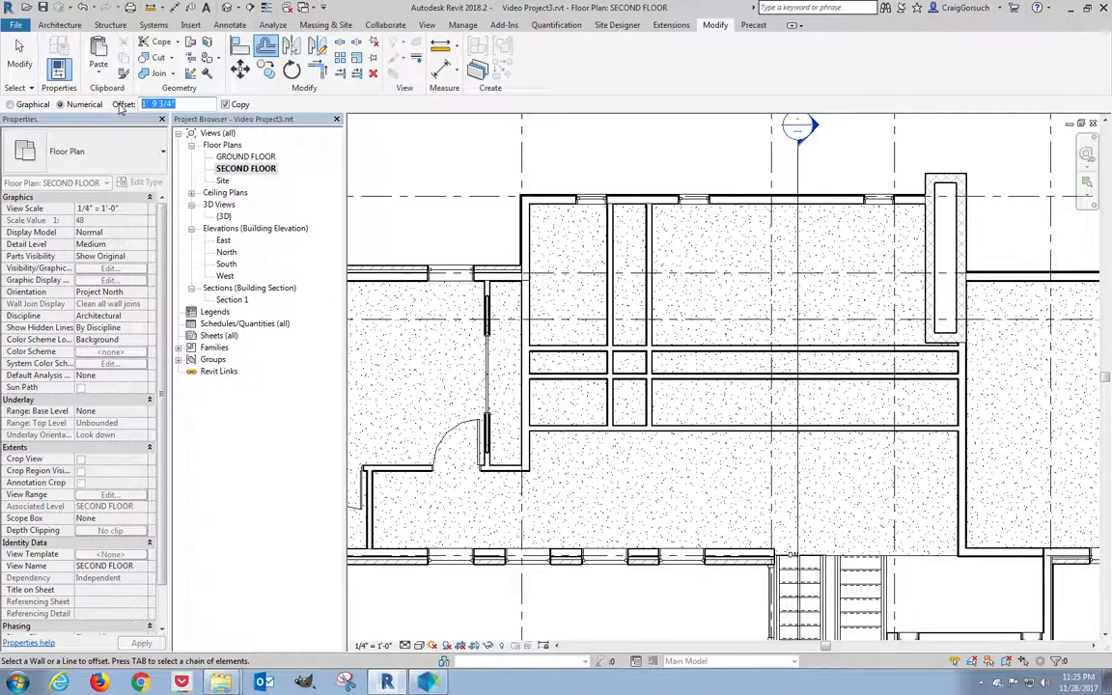
text(4 4)
click(685, 317)
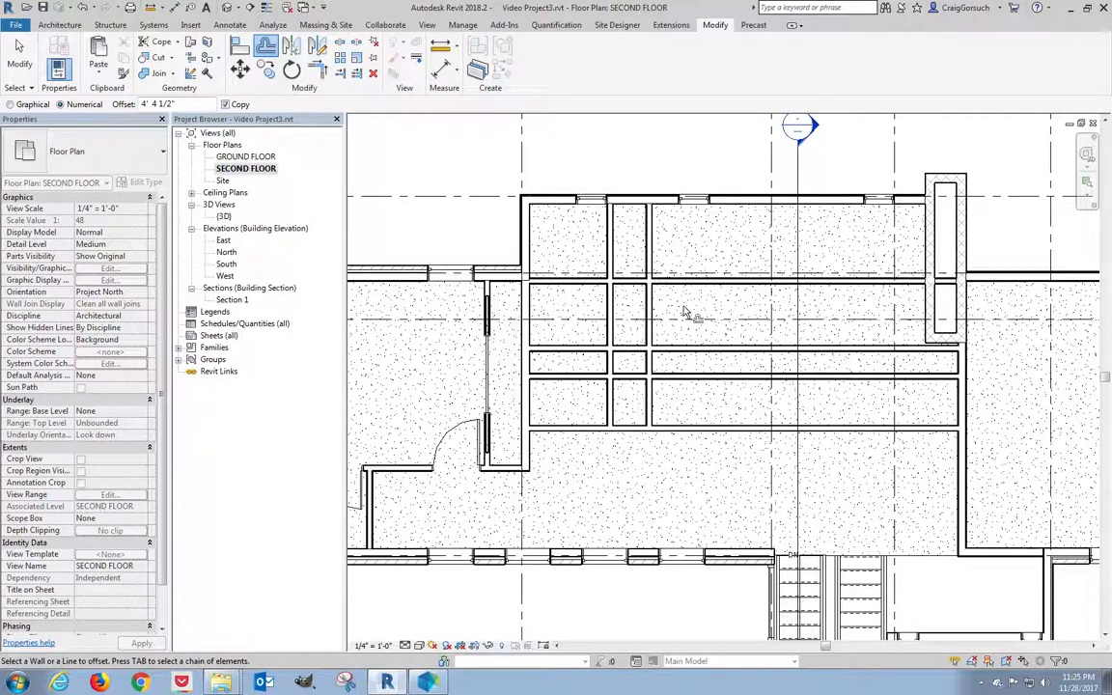
key(Escape)
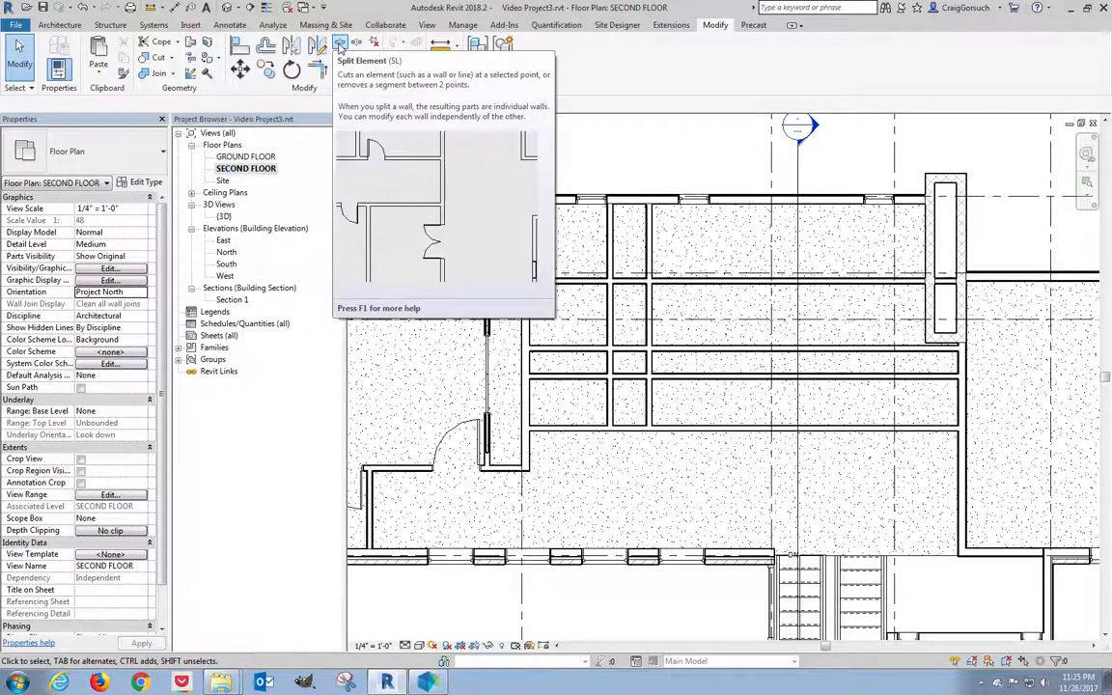
Split both vertical partitions between the two northernmost horizontal partitions, and save the project.
click(340, 45)
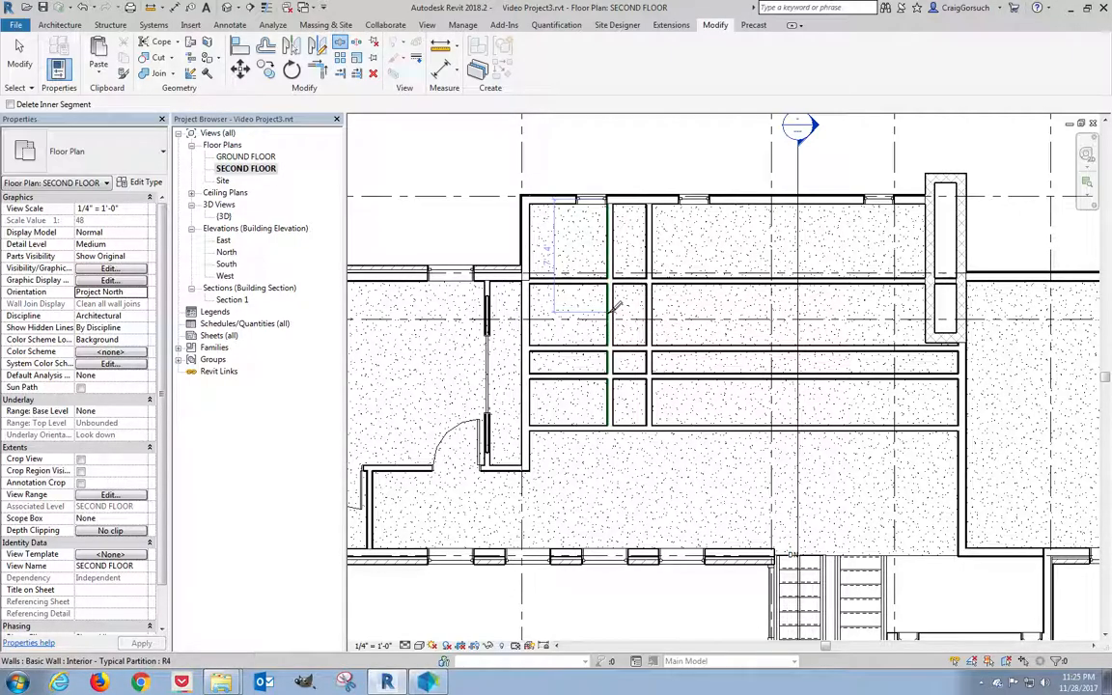
click(649, 311)
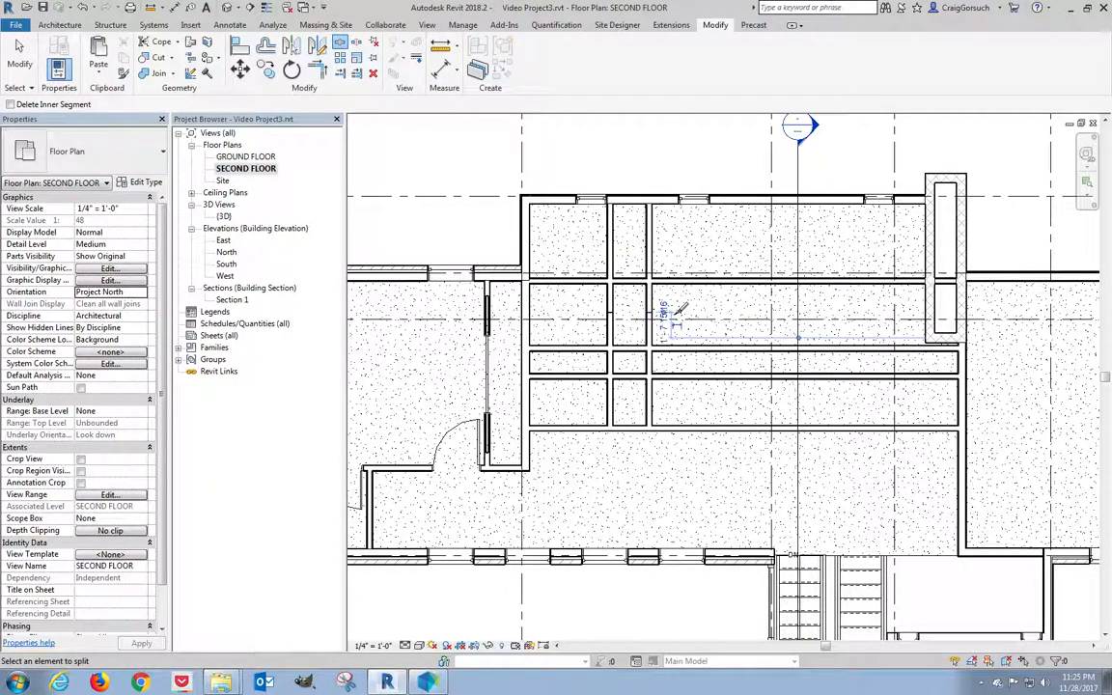
scroll(676, 310, up, 3)
click(629, 308)
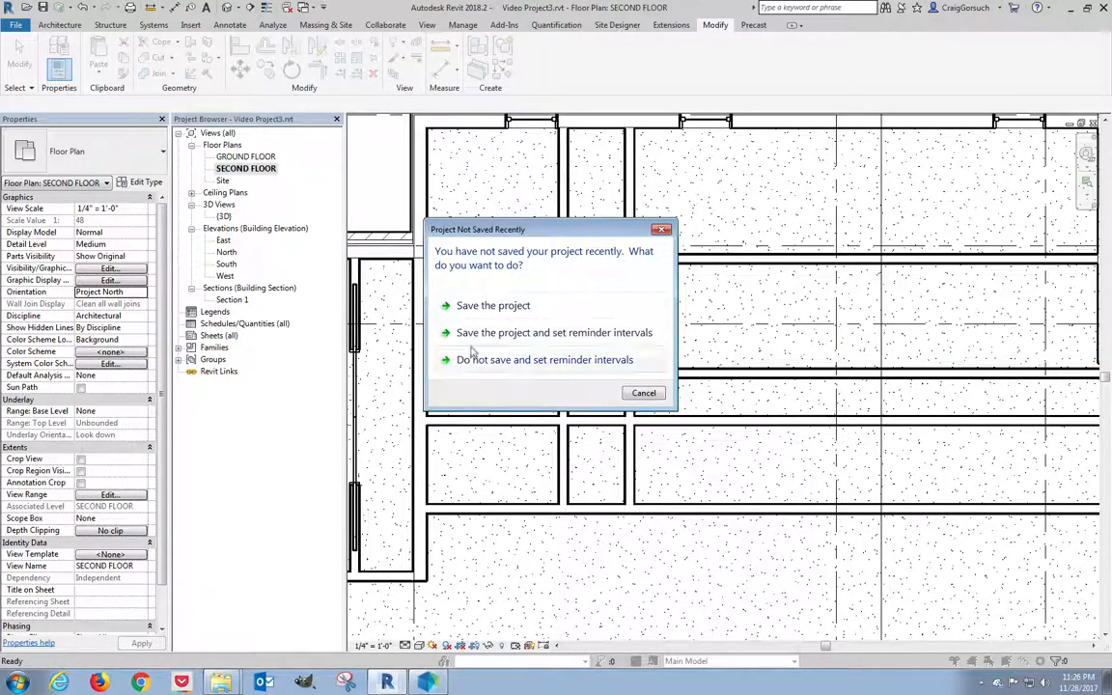
click(467, 306)
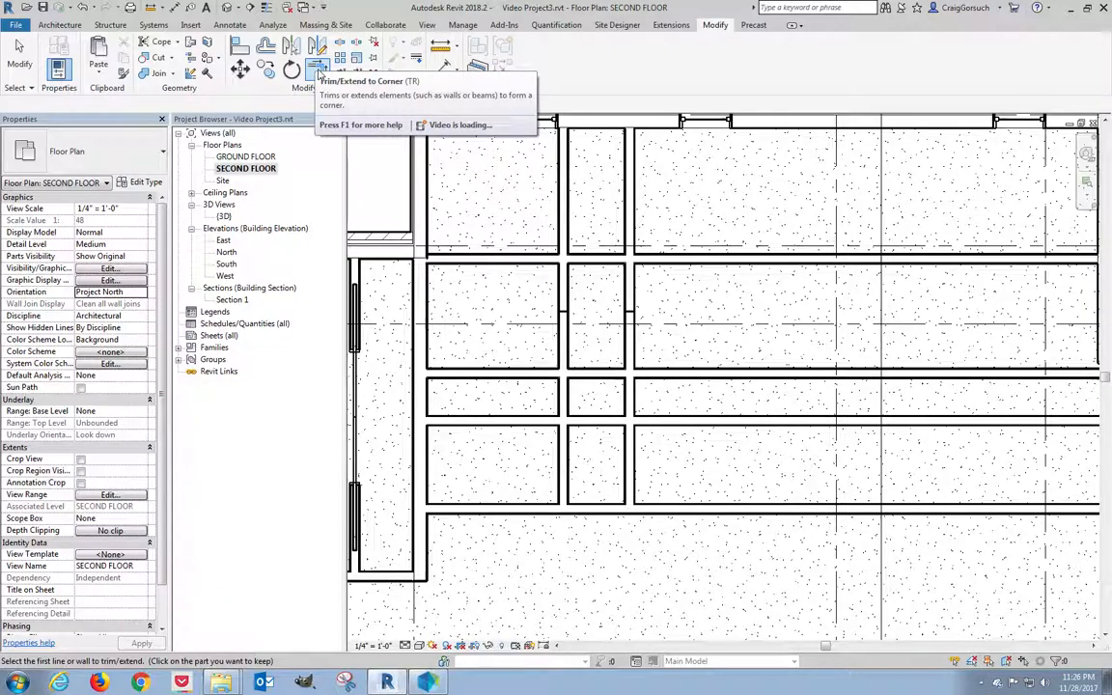
Trim the north halves of both vertical partitions to corners with the northernmost horizontal partition, enclosing the closet against the north exterior wall.
click(567, 206)
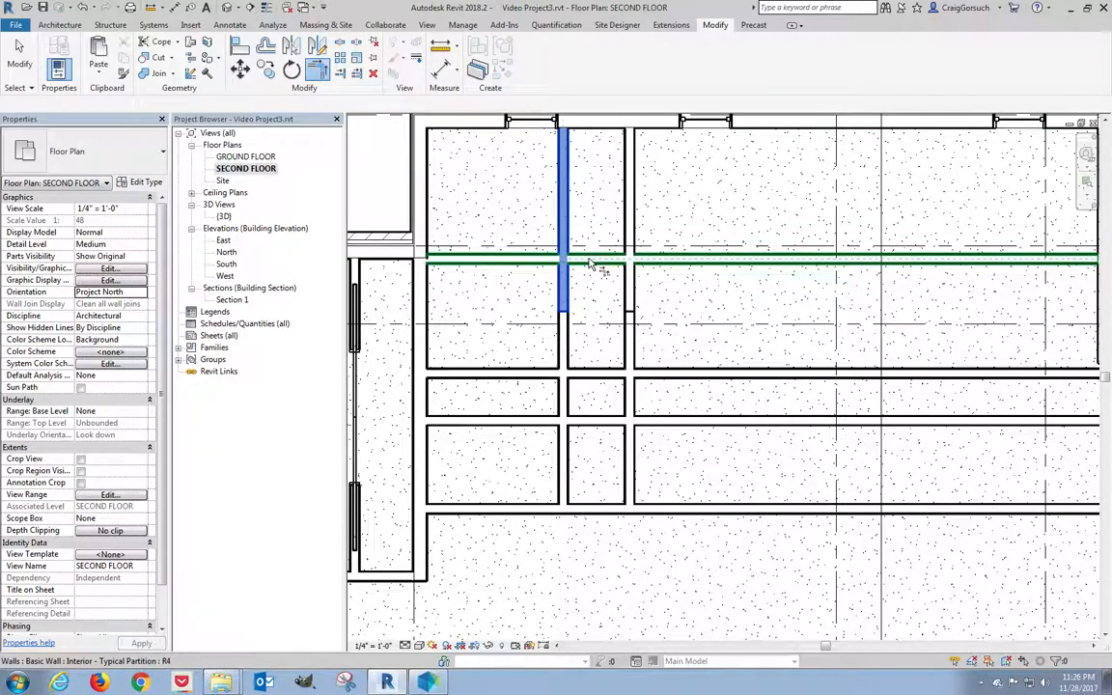
click(596, 289)
click(609, 260)
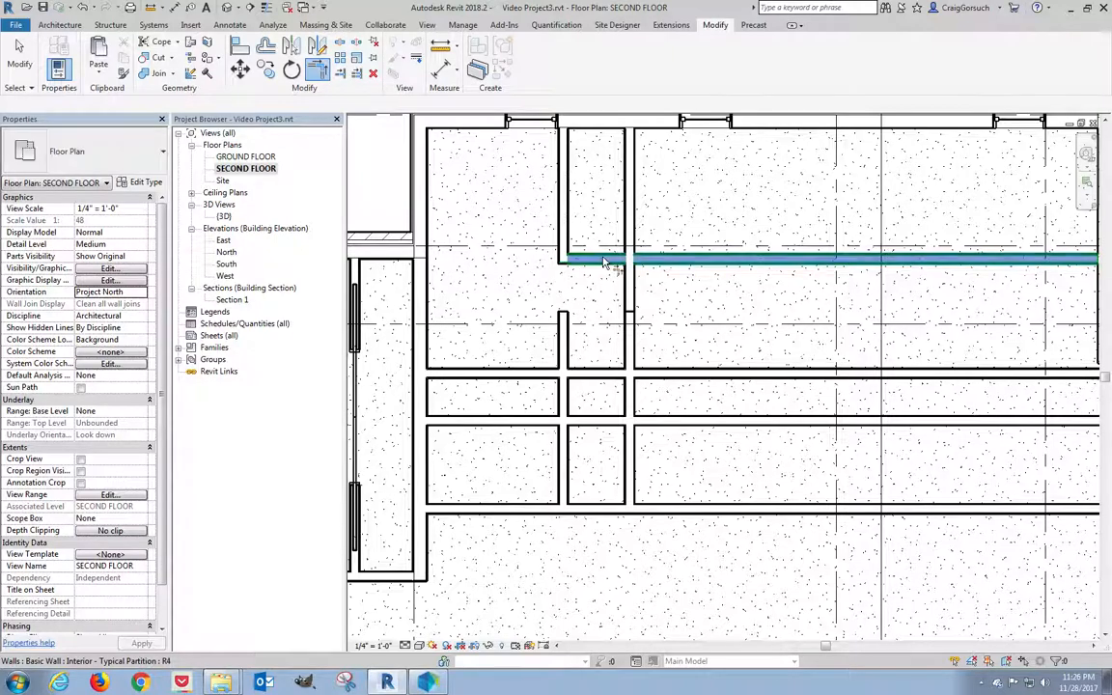
click(615, 211)
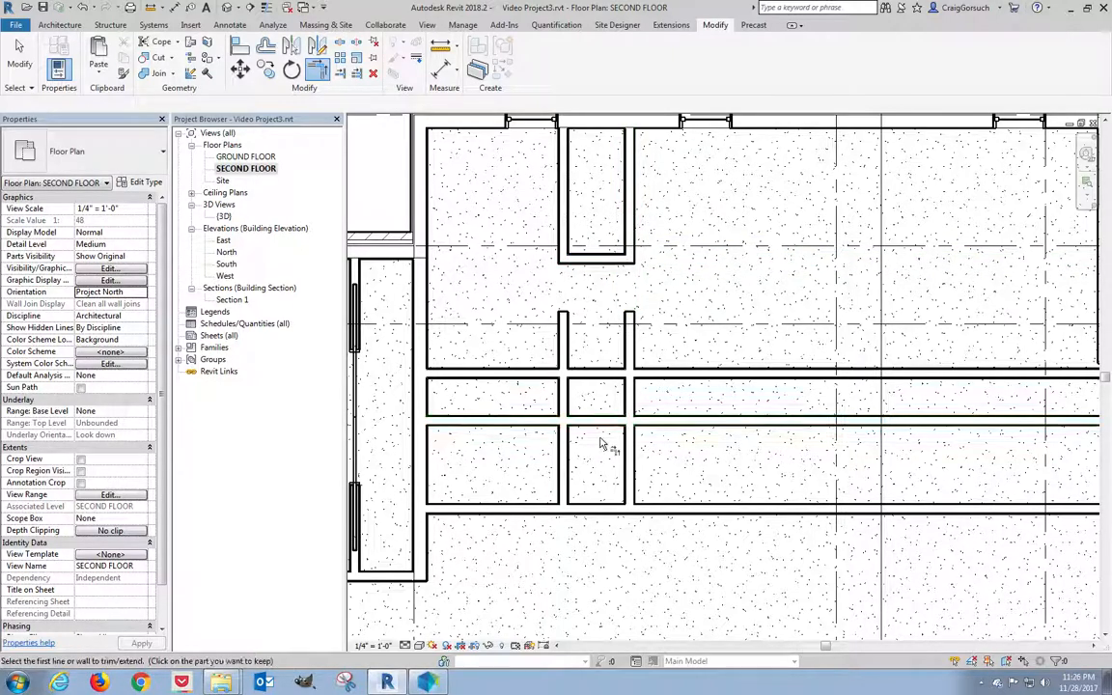
Trim the south halves of the vertical partitions with the two middle horizontal partitions, leaving a narrow closet between them and a lower room to its west.
click(633, 402)
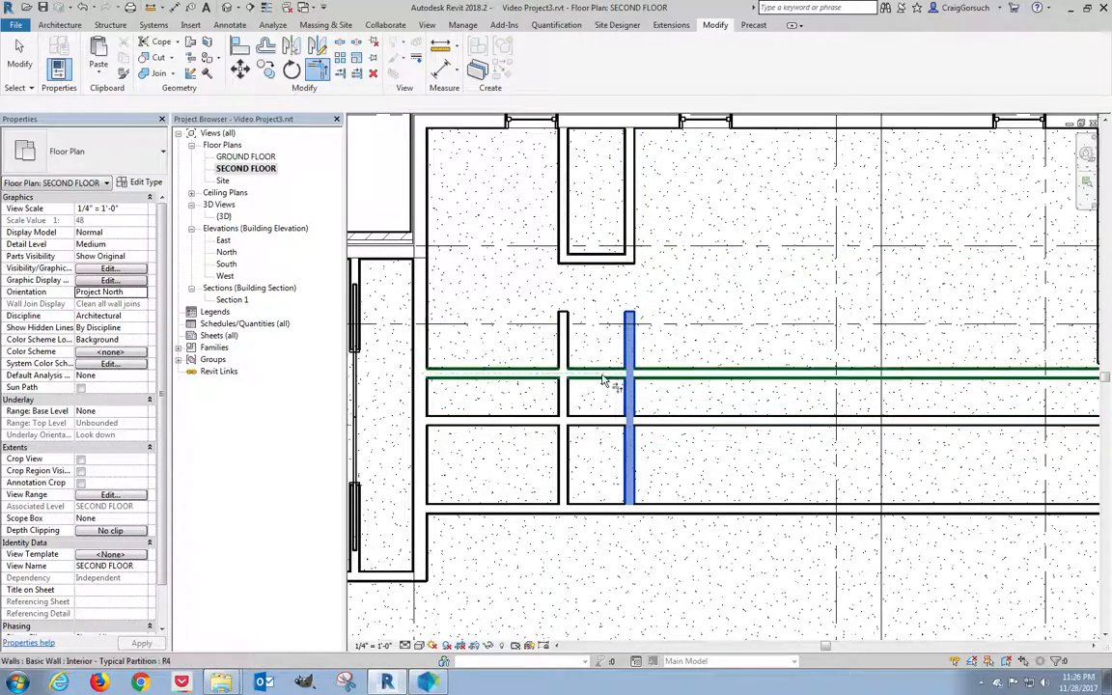
click(598, 391)
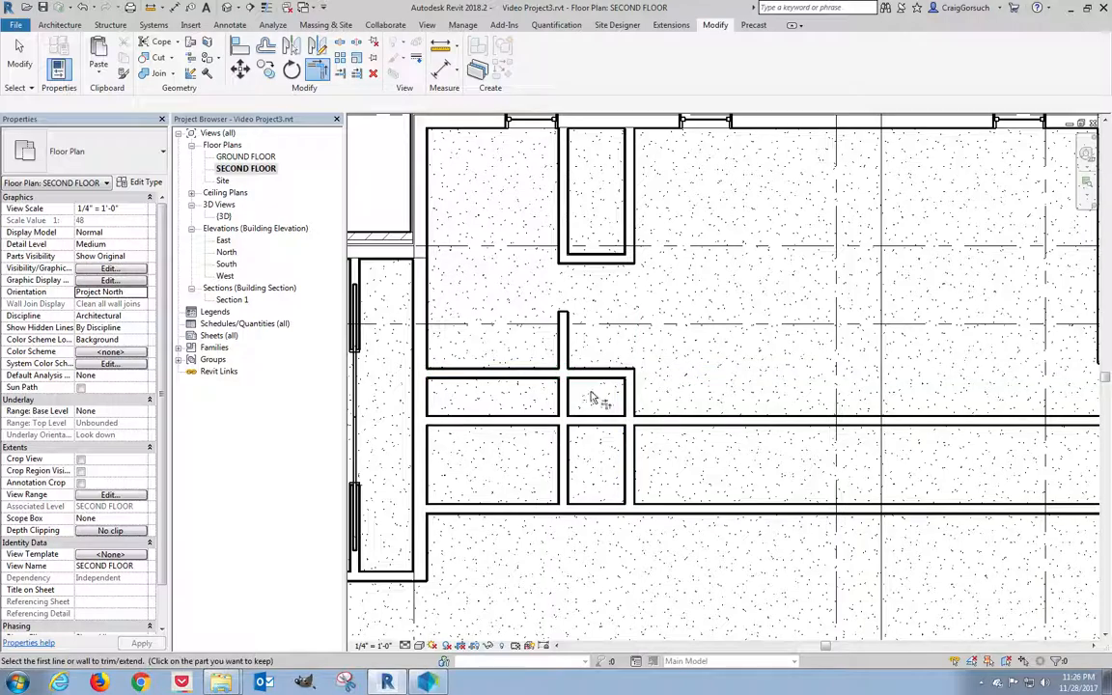
click(564, 462)
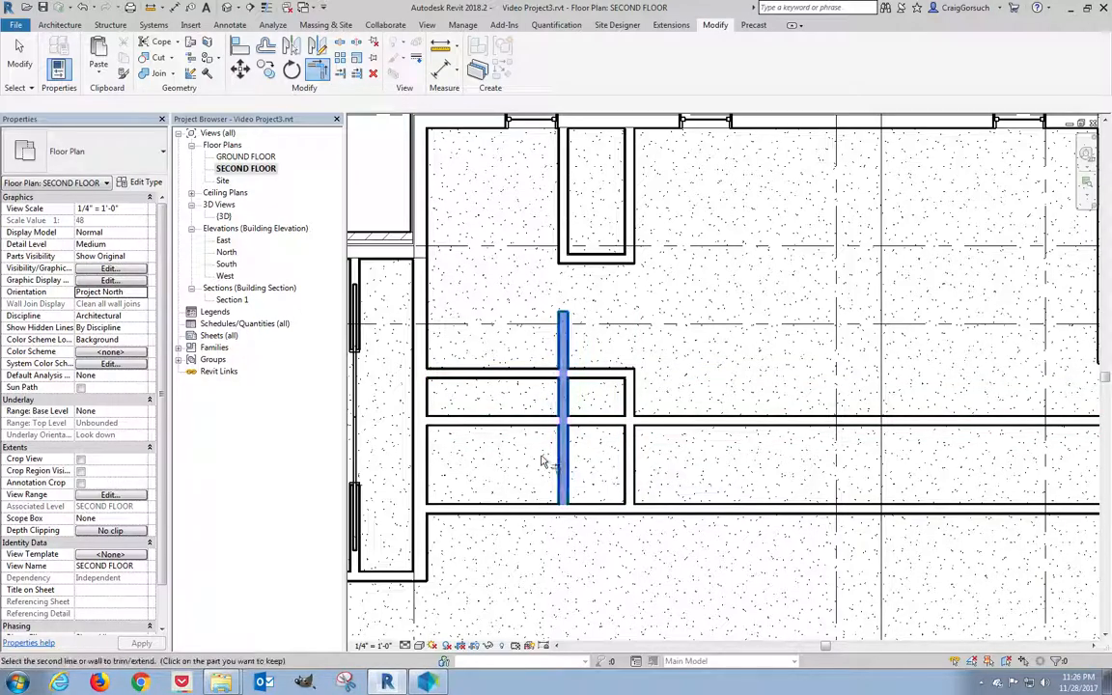
click(539, 423)
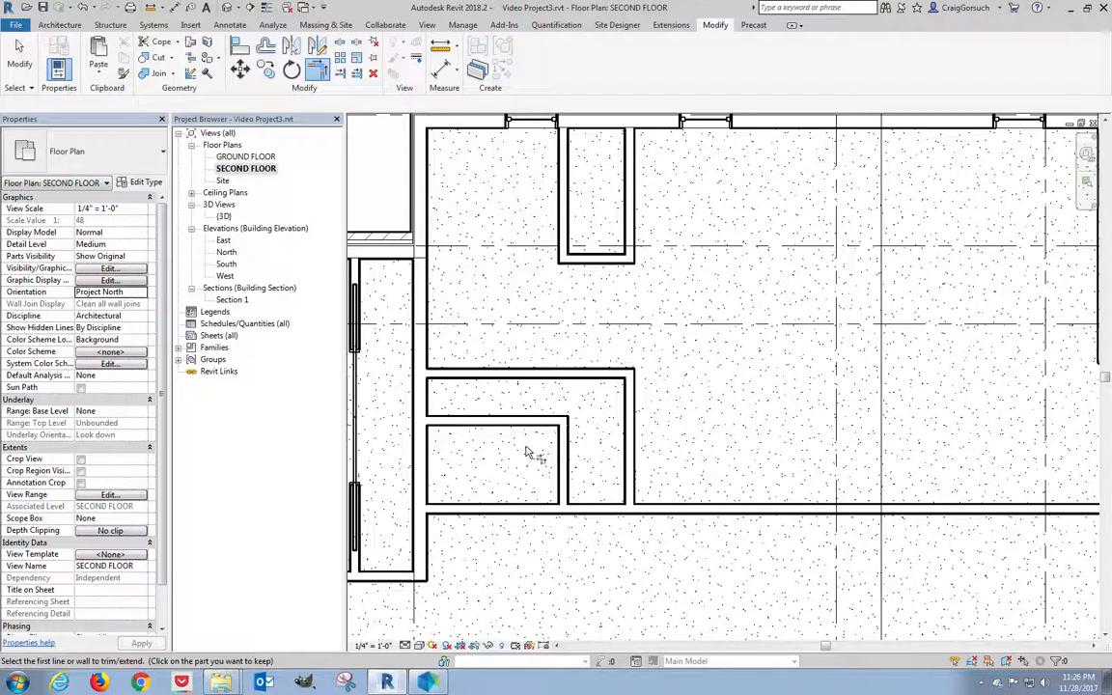
click(565, 447)
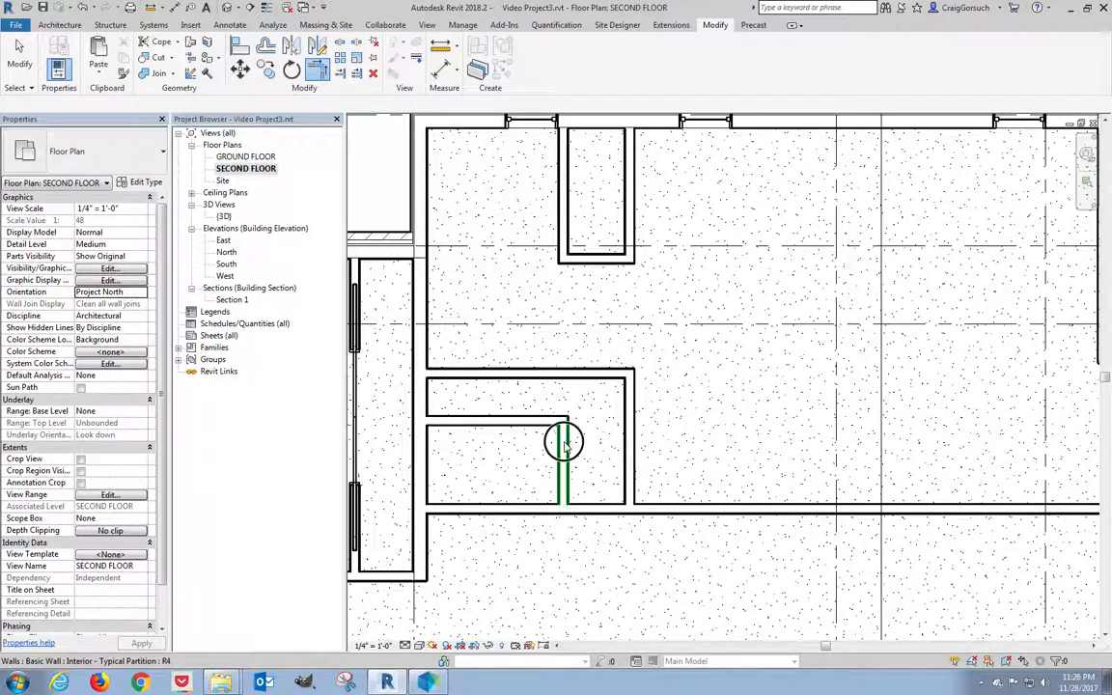
click(606, 384)
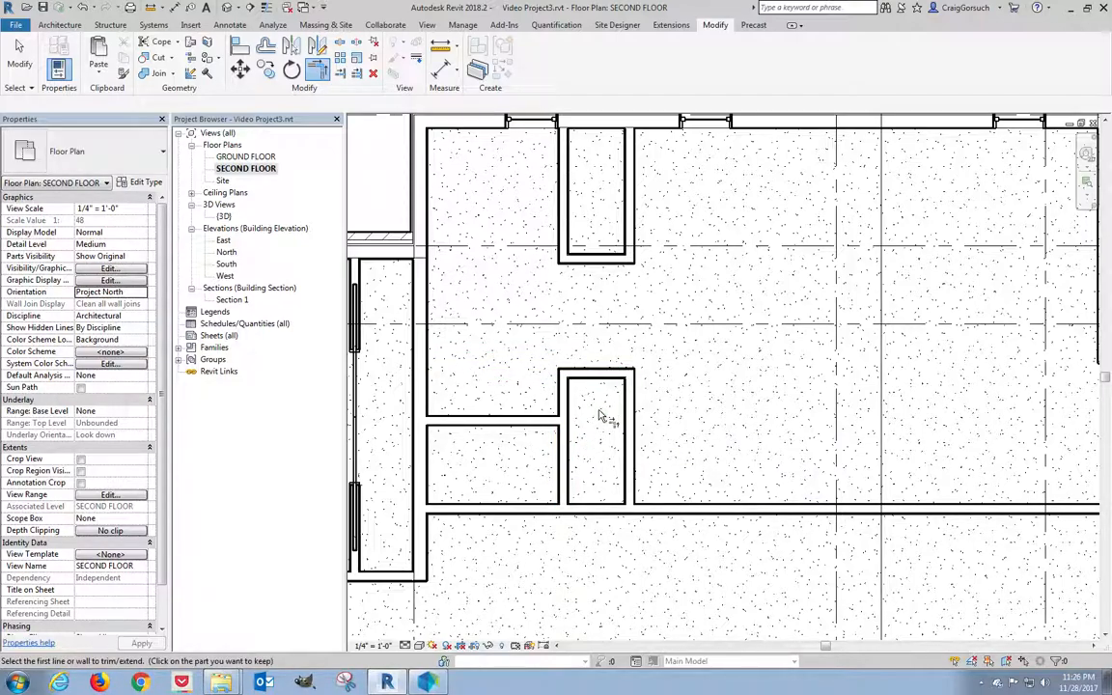
scroll(598, 417, down, 5)
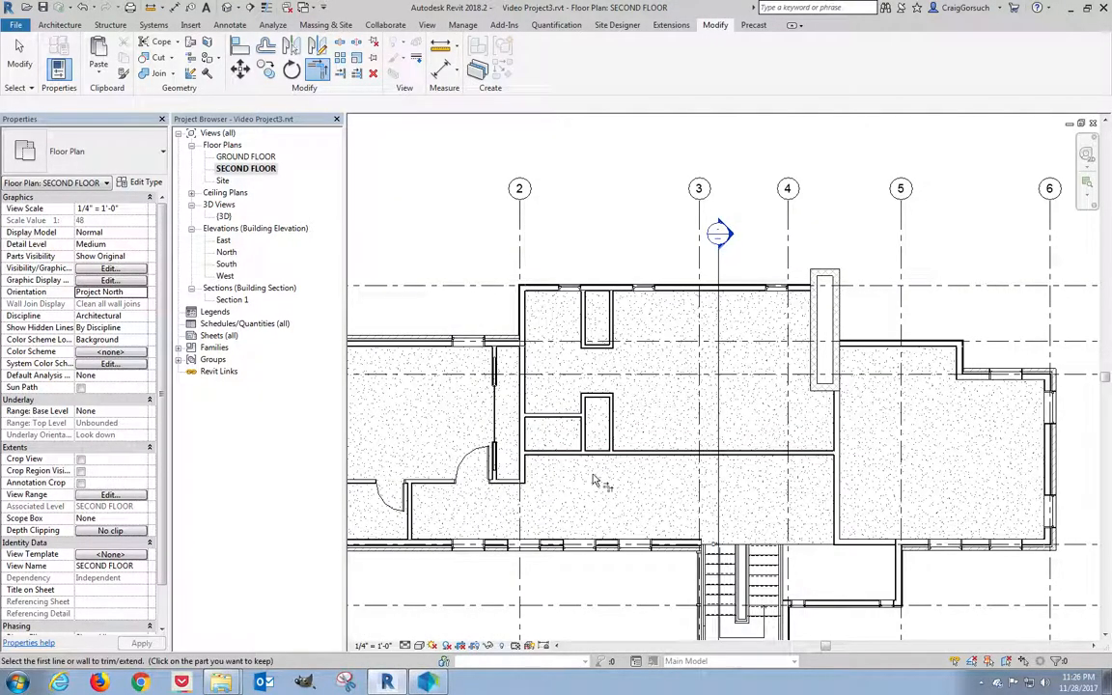
middle_drag(610, 479, 623, 467)
key(Escape)
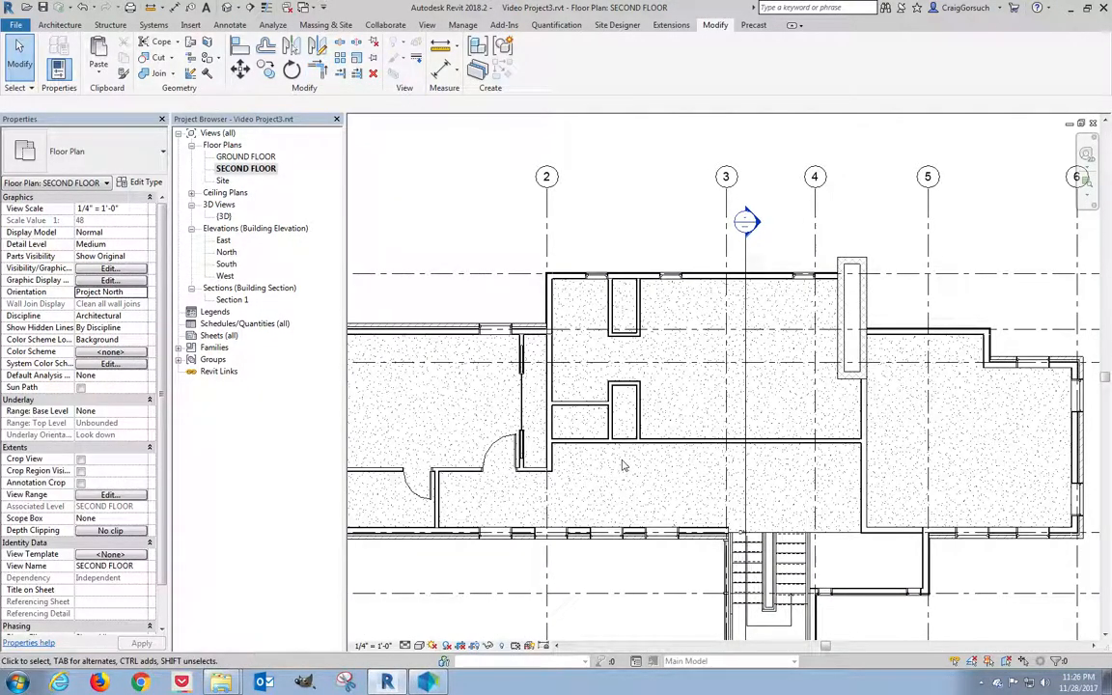
scroll(623, 467, down, 2)
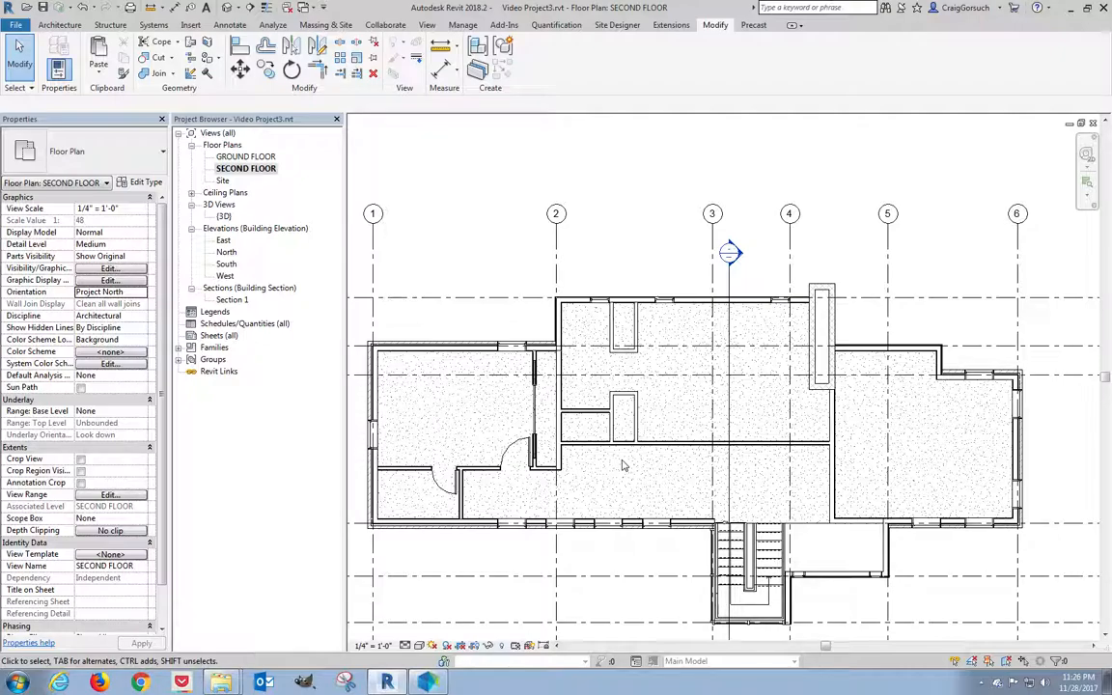
mouse_move(633, 470)
middle_down()
mouse_move(661, 409)
mouse_move(634, 413)
middle_up()
scroll(651, 406, down, 1)
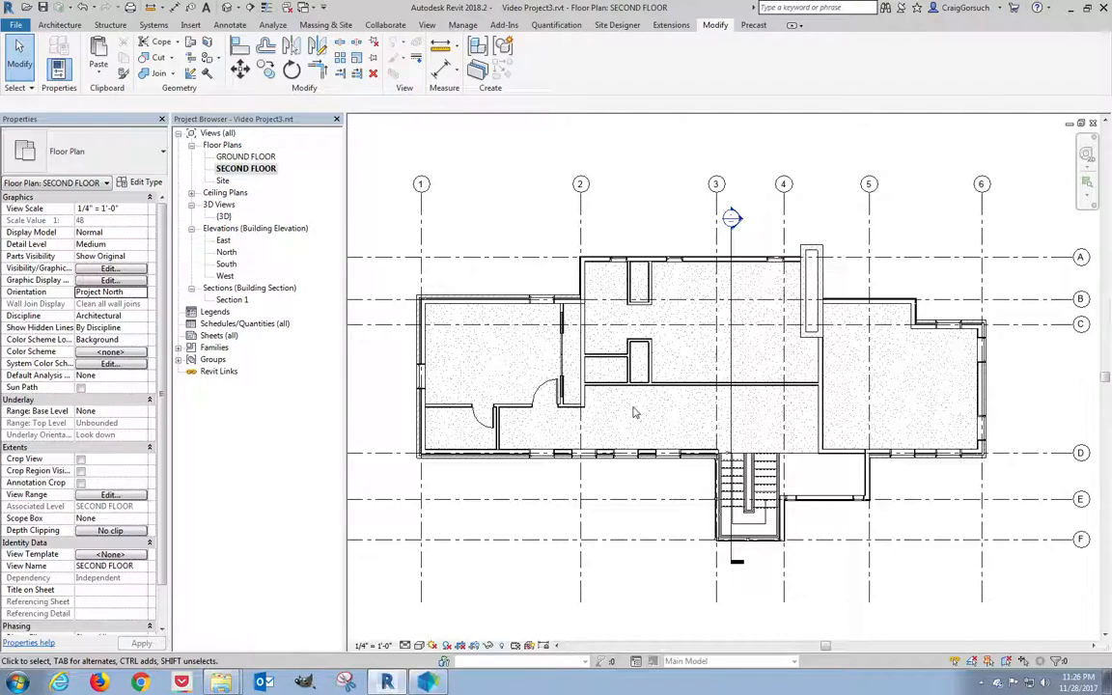